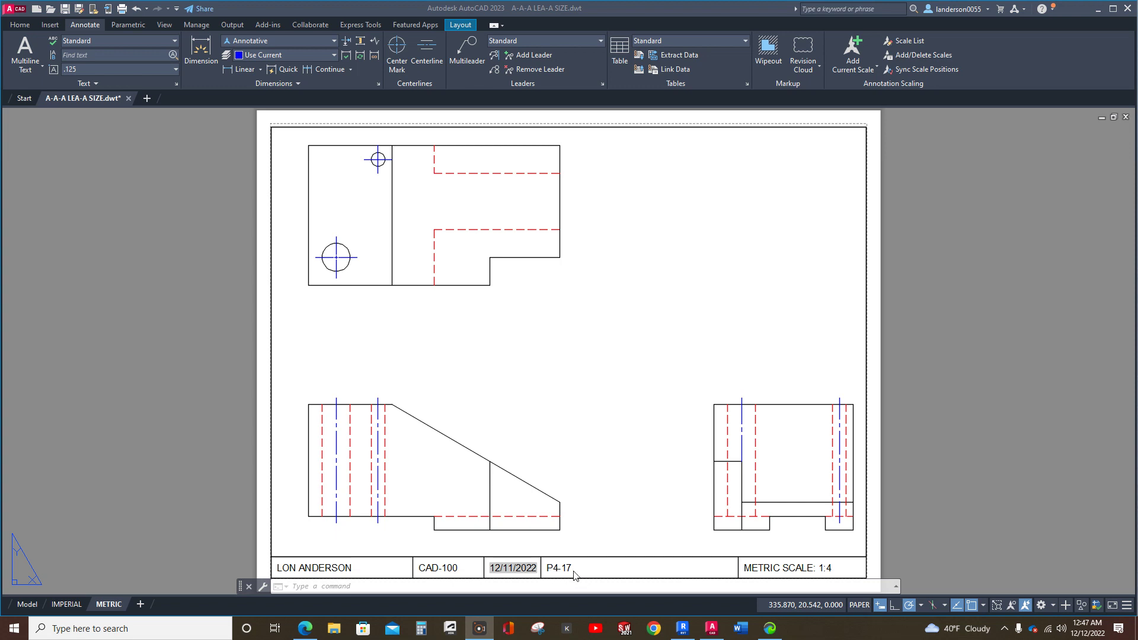
Step: Edit the title block's problem-number text so it reads P8-13 instead of P4-17
{"action": "left_click", "coordinate": [573, 569]}
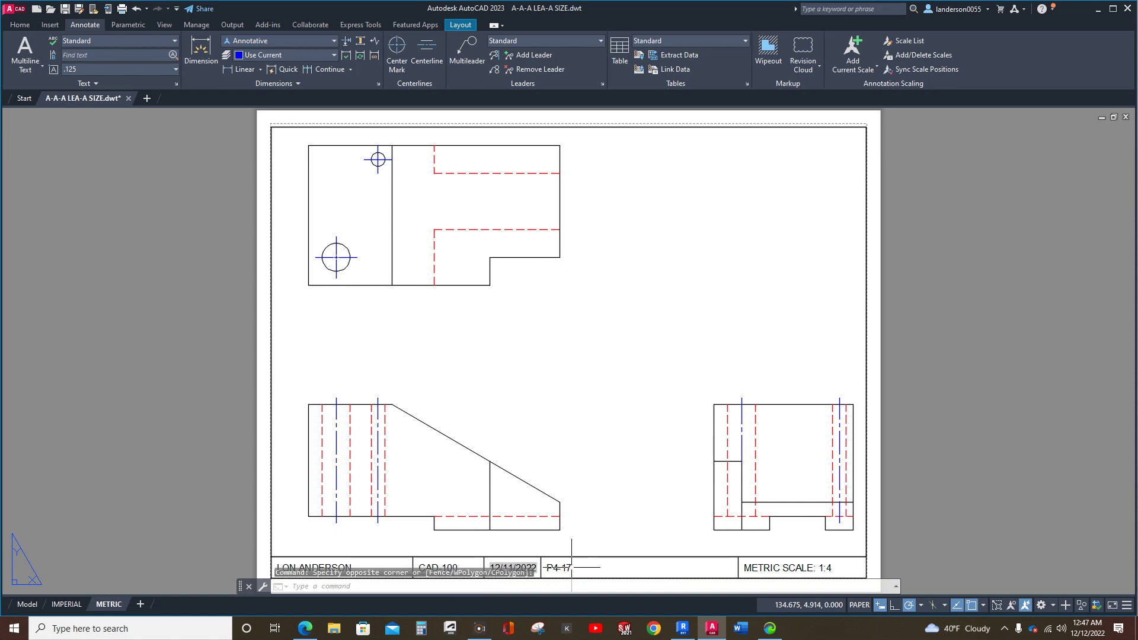
{"action": "double_click", "coordinate": [570, 569]}
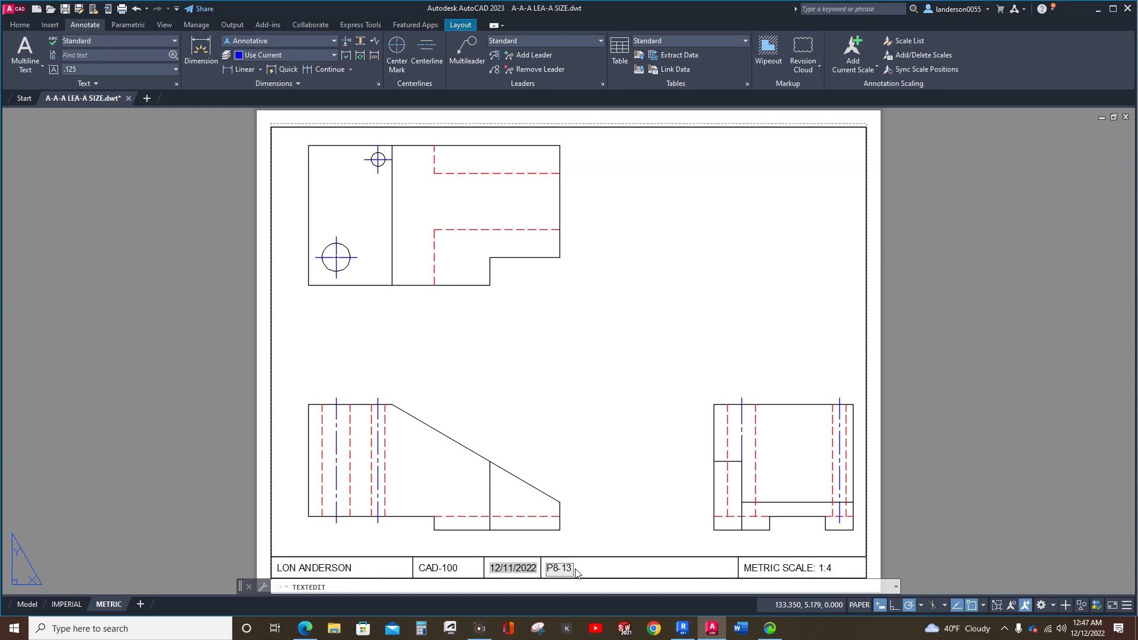
{"action": "left_click", "coordinate": [614, 574]}
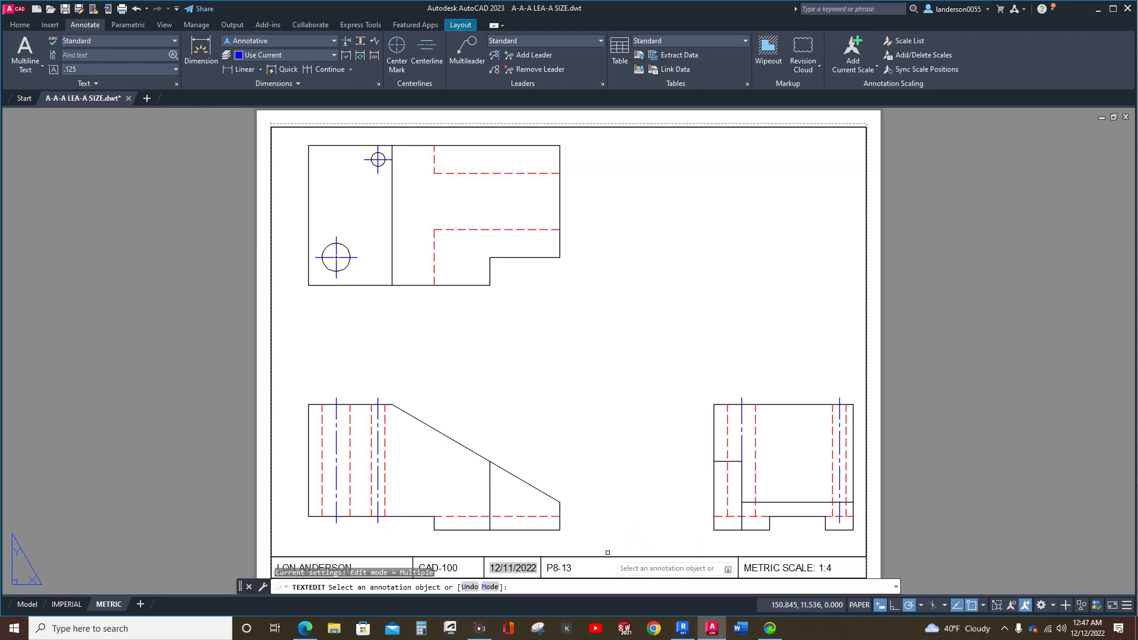
{"action": "key", "text": "Escape"}
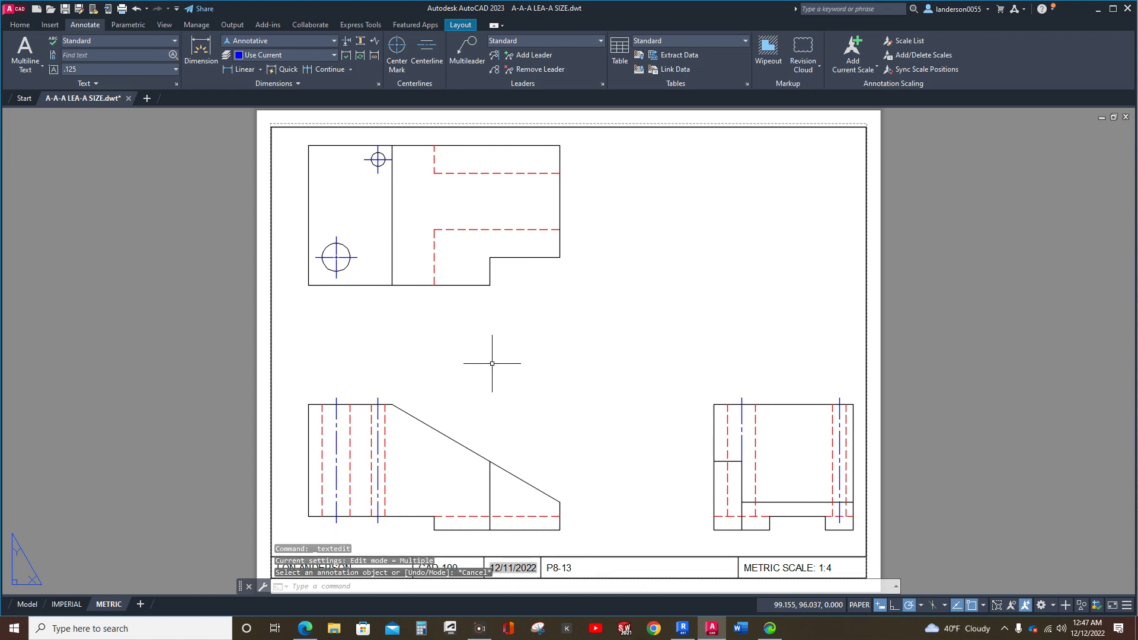
Step: Make Annotative METRIC the dimension style with the Dim Layer Override set to DIMENSION
{"action": "left_click", "coordinate": [335, 40]}
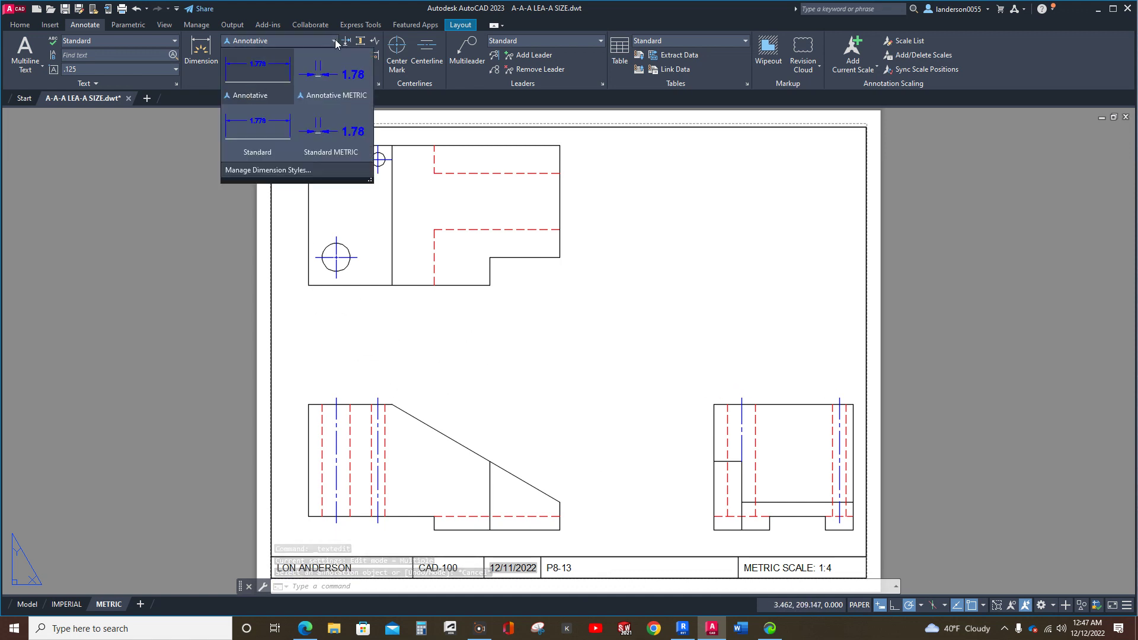
{"action": "left_click", "coordinate": [342, 70]}
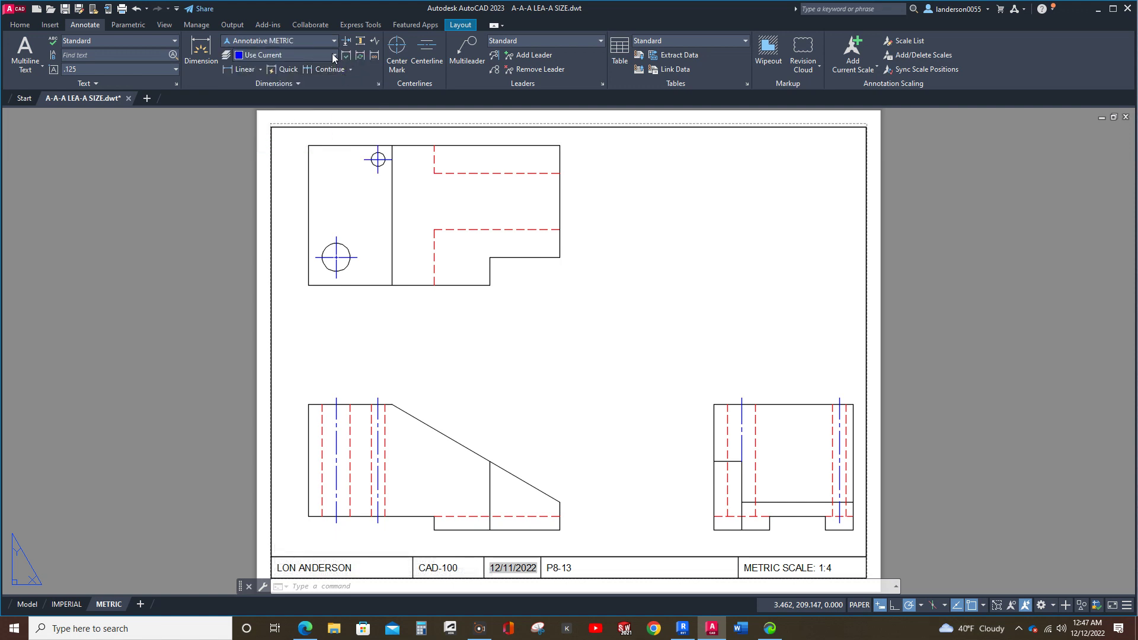
{"action": "left_click", "coordinate": [333, 53]}
{"action": "key", "text": "Escape"}
{"action": "left_click", "coordinate": [332, 54]}
{"action": "left_click", "coordinate": [257, 87]}
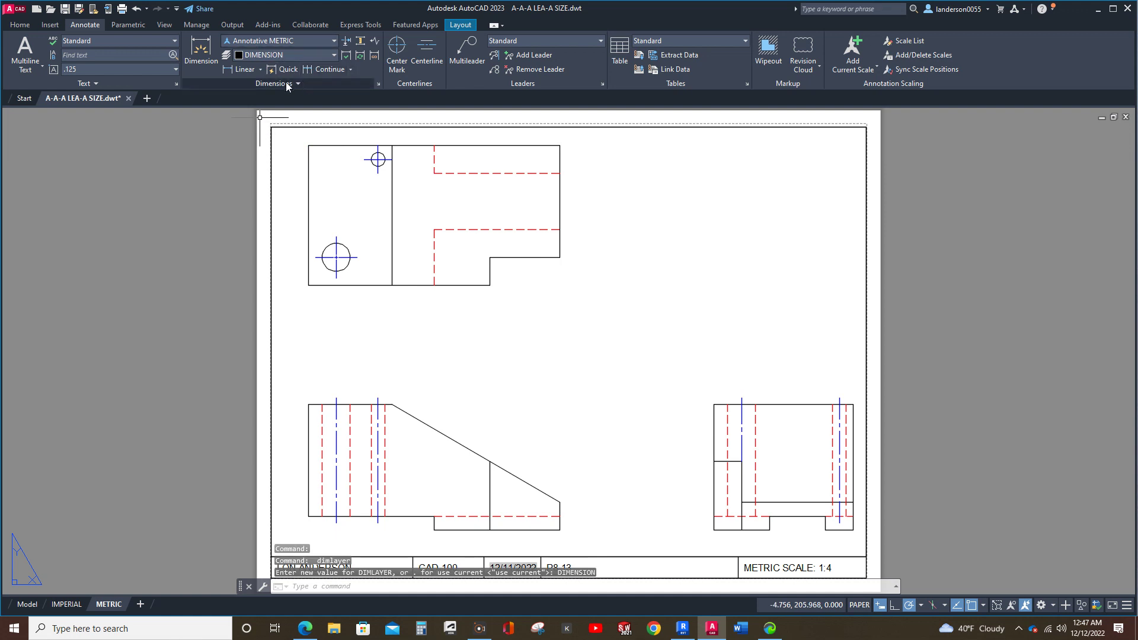
Step: Make DIMENSION the current drawing layer
{"action": "left_click", "coordinate": [19, 26]}
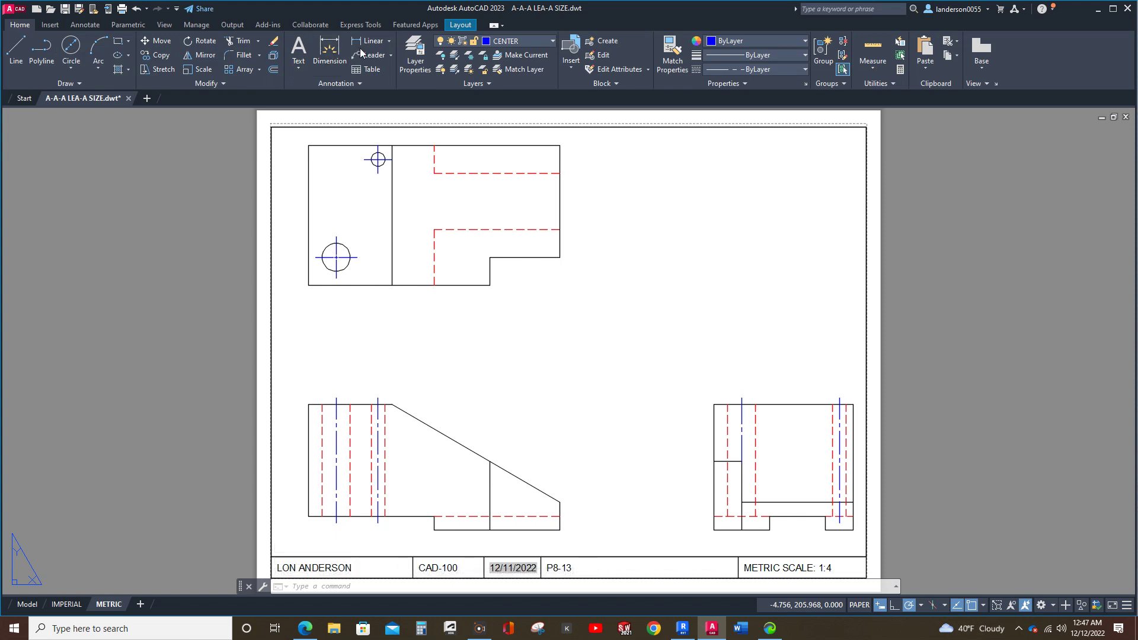
{"action": "left_click", "coordinate": [553, 41]}
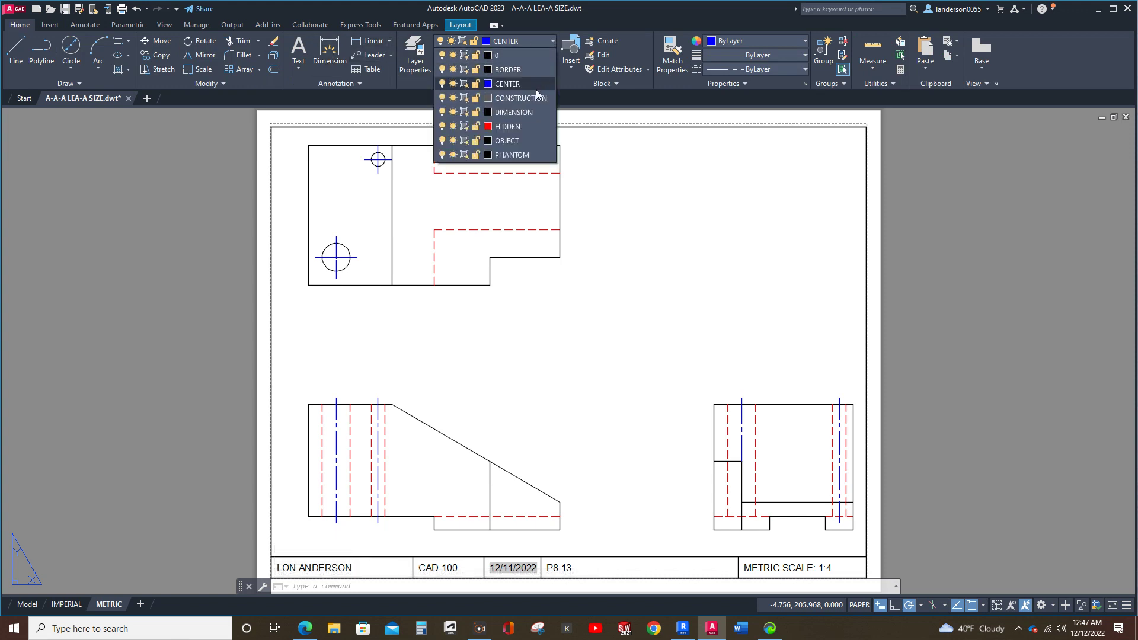
{"action": "left_click", "coordinate": [526, 109]}
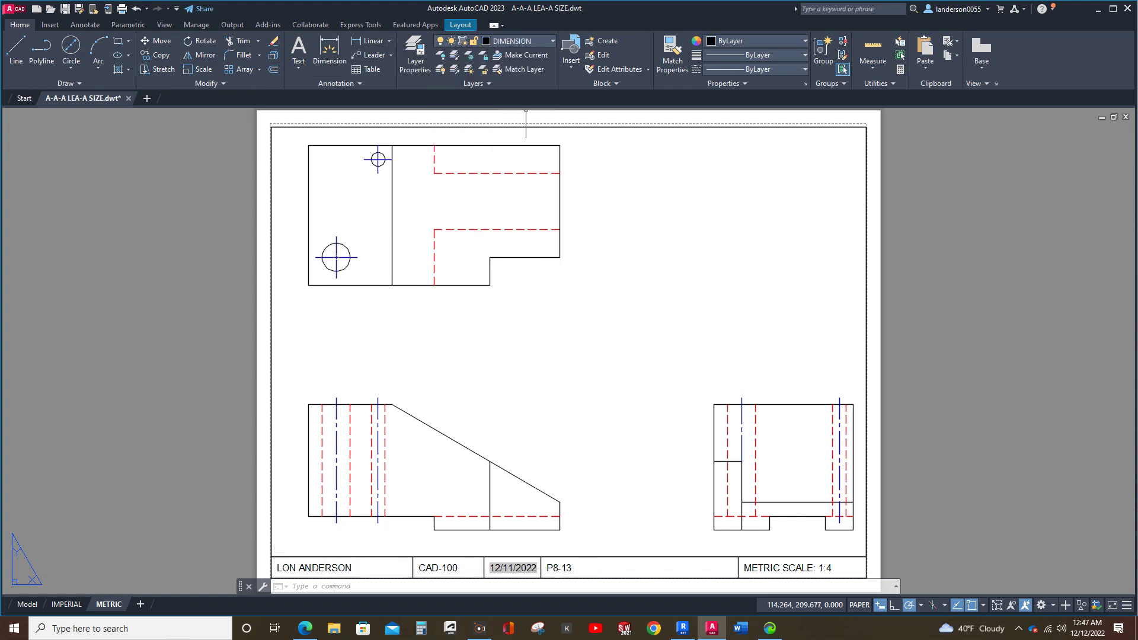
{"action": "left_click", "coordinate": [374, 45]}
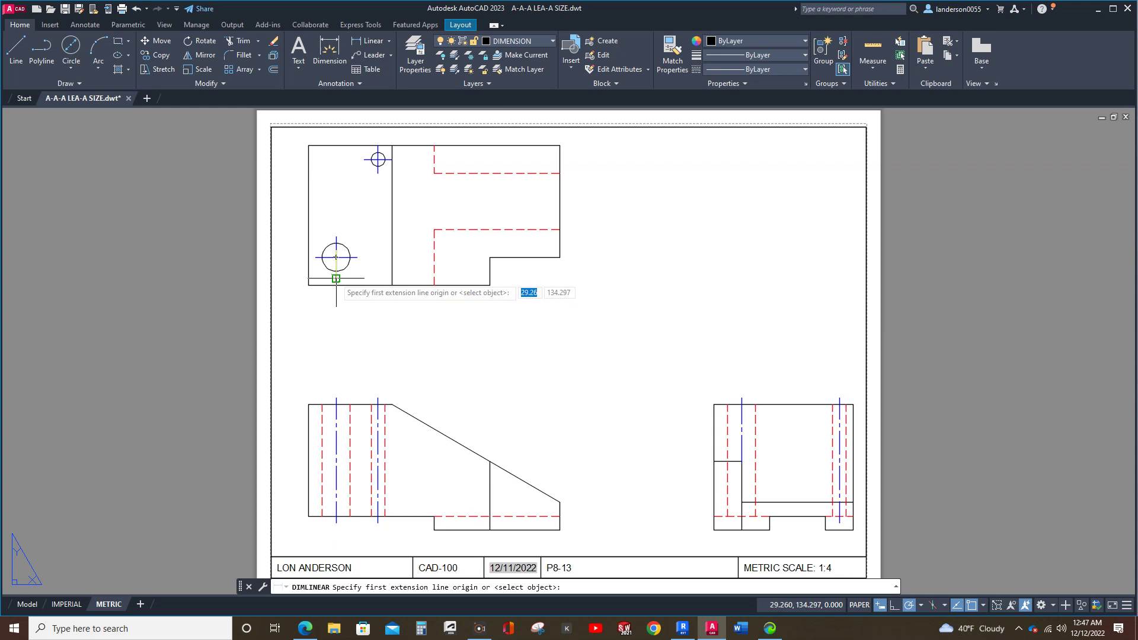
{"action": "left_click", "coordinate": [336, 278]}
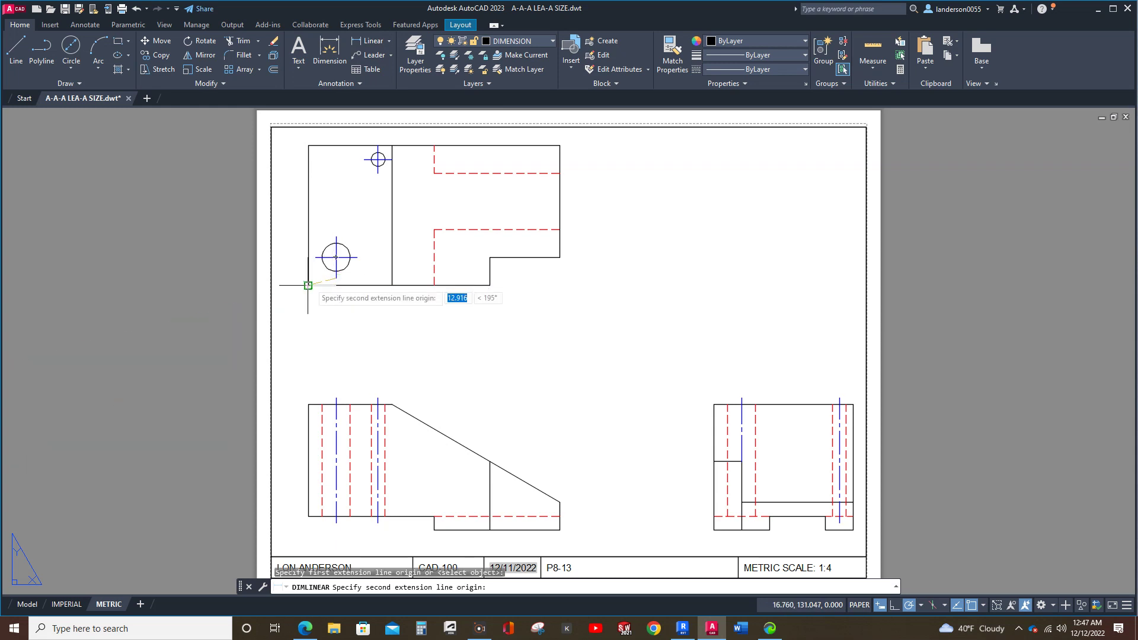
{"action": "left_click", "coordinate": [308, 285]}
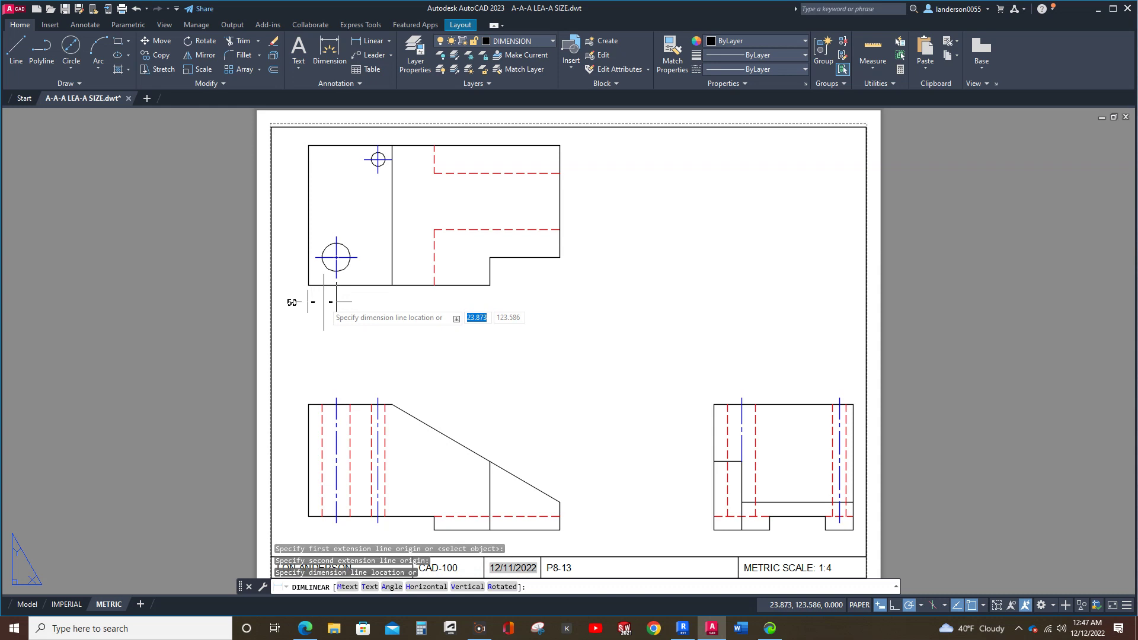
{"action": "left_click", "coordinate": [325, 301]}
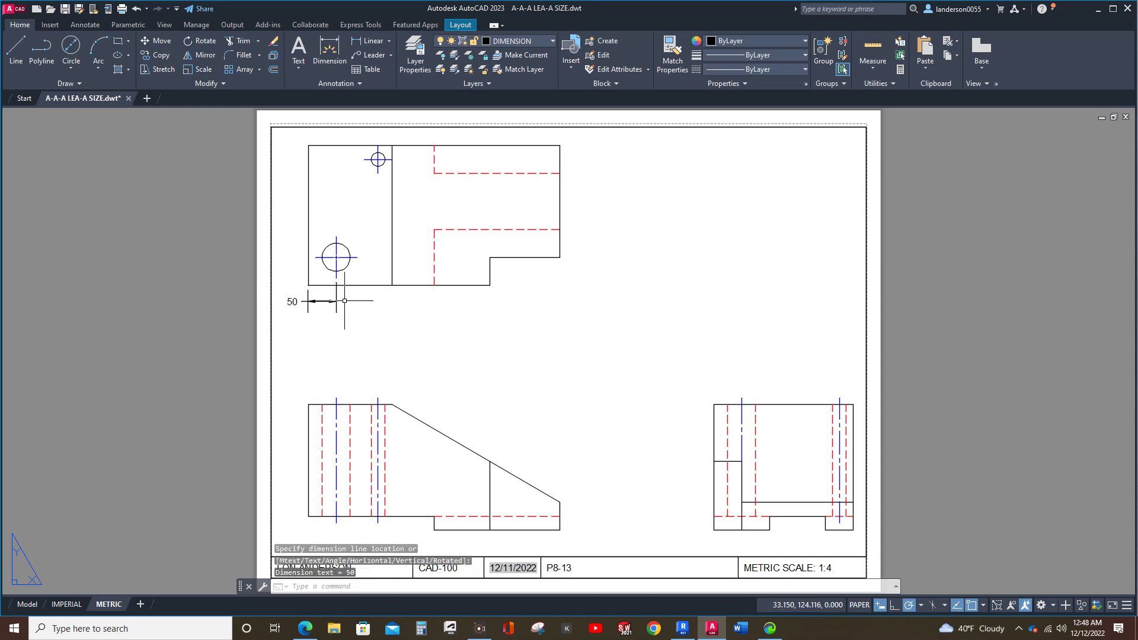
{"action": "left_click", "coordinate": [291, 301]}
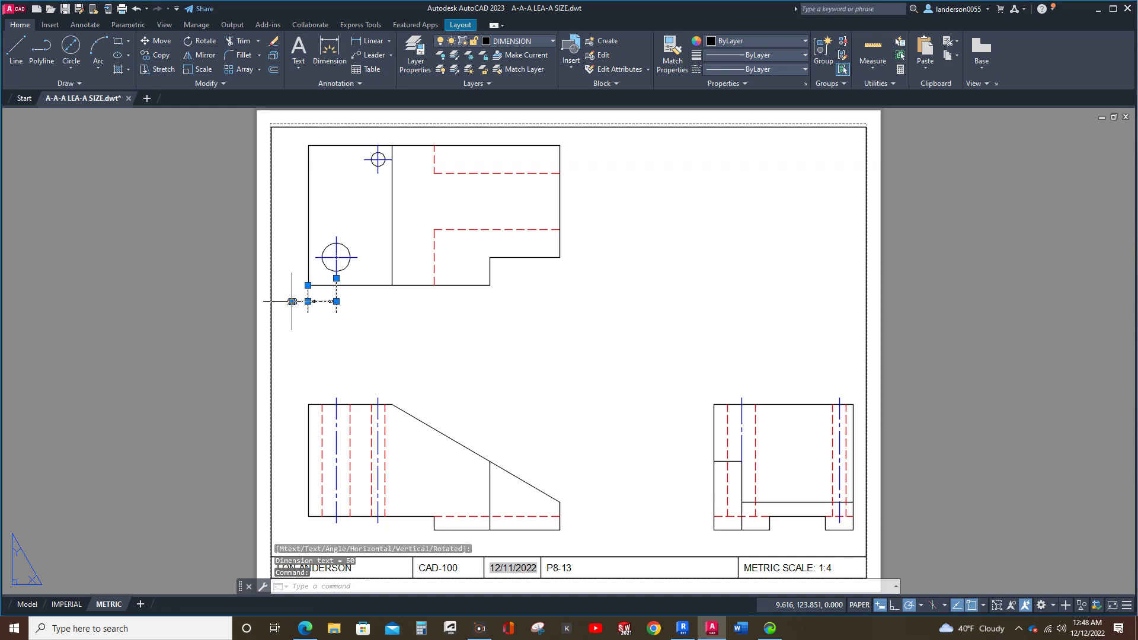
{"action": "left_click", "coordinate": [292, 301]}
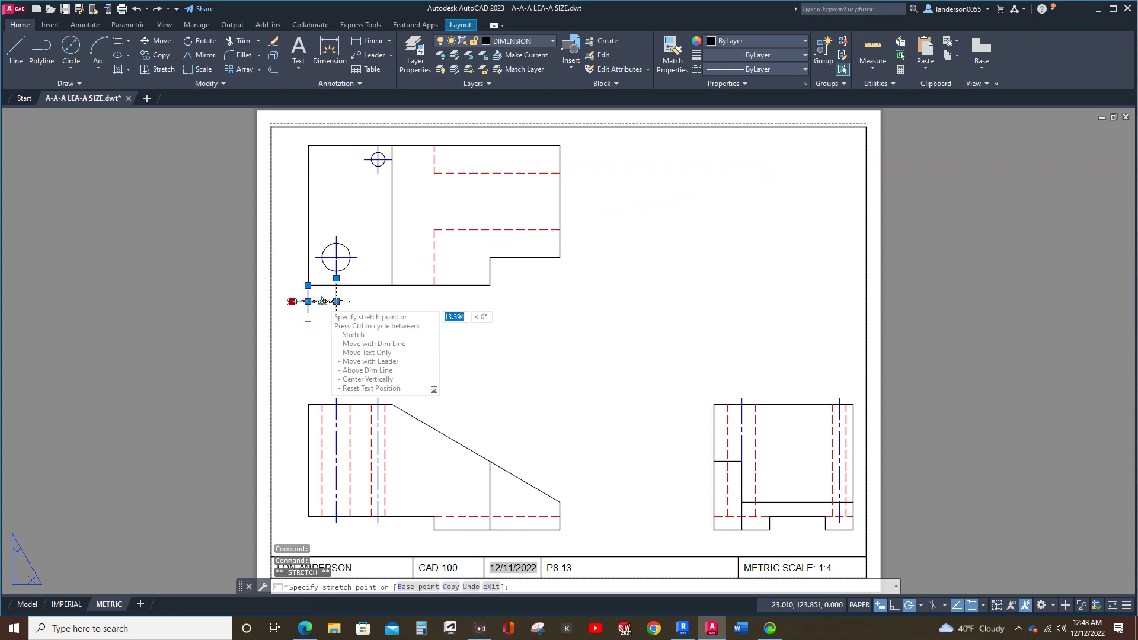
{"action": "left_click", "coordinate": [322, 301]}
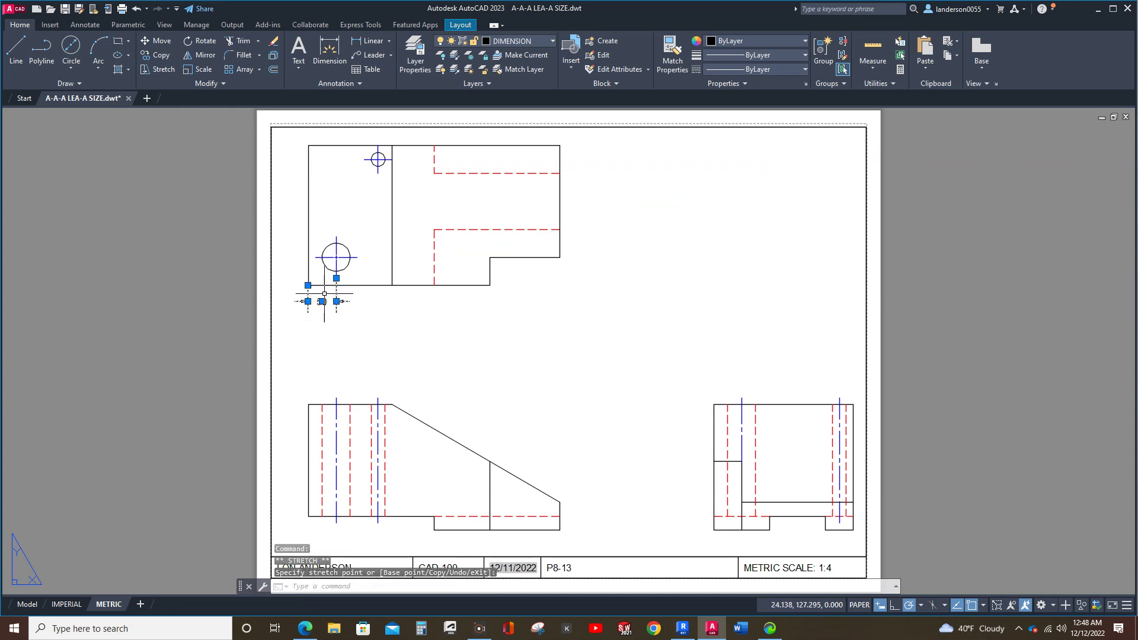
{"action": "key", "text": "Escape"}
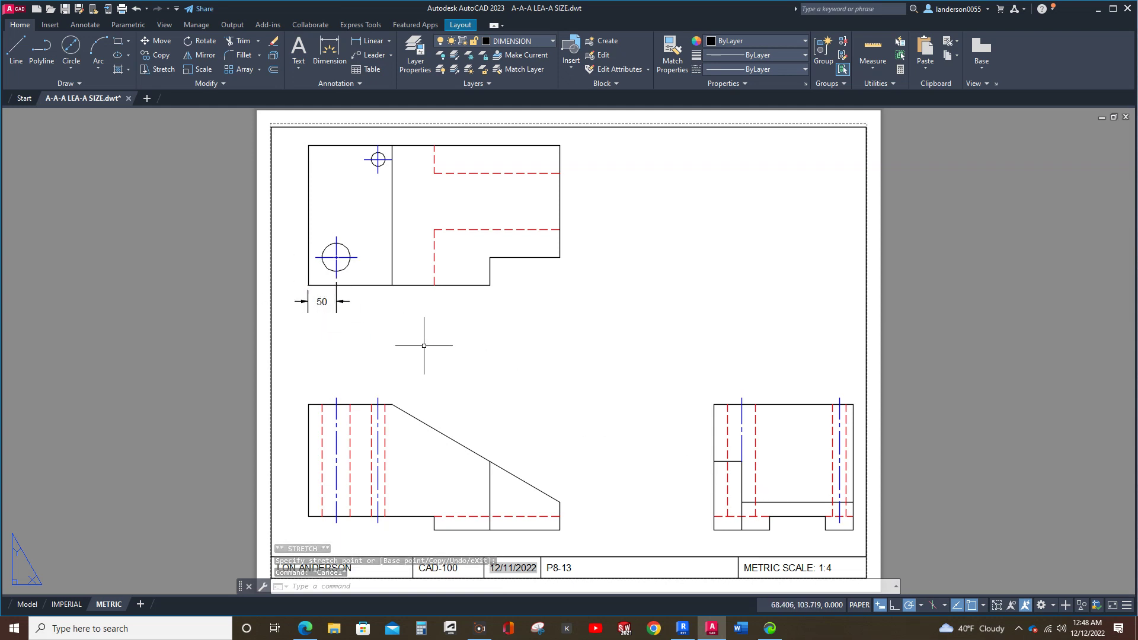
{"action": "left_click", "coordinate": [219, 303]}
{"action": "key", "text": "Escape"}
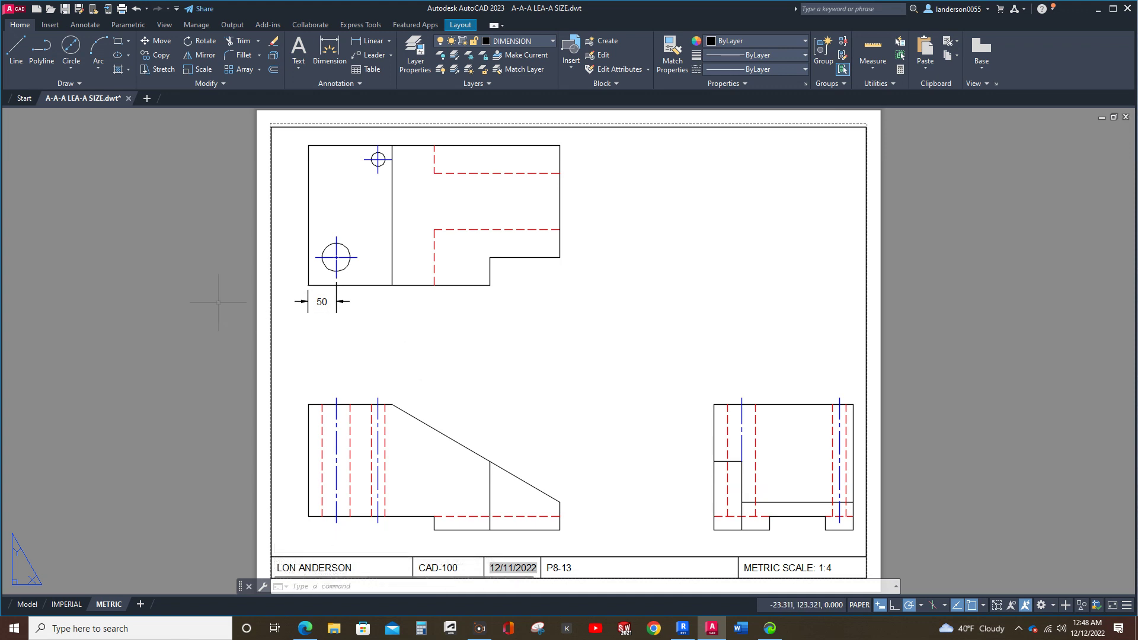
{"action": "double_click", "coordinate": [394, 348]}
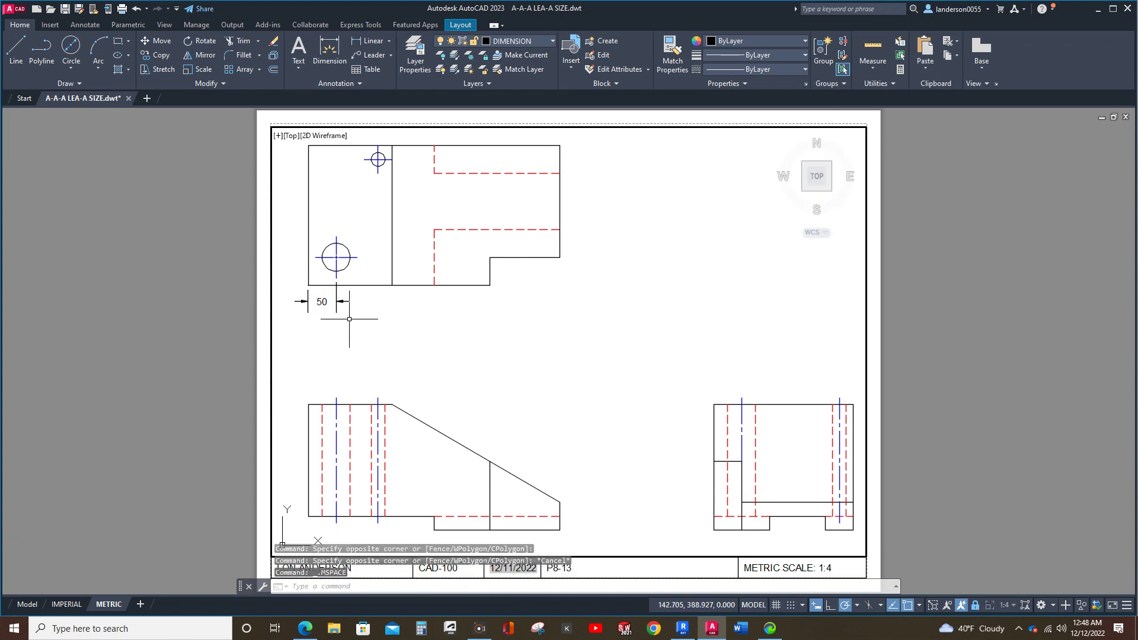
{"action": "double_click", "coordinate": [249, 308]}
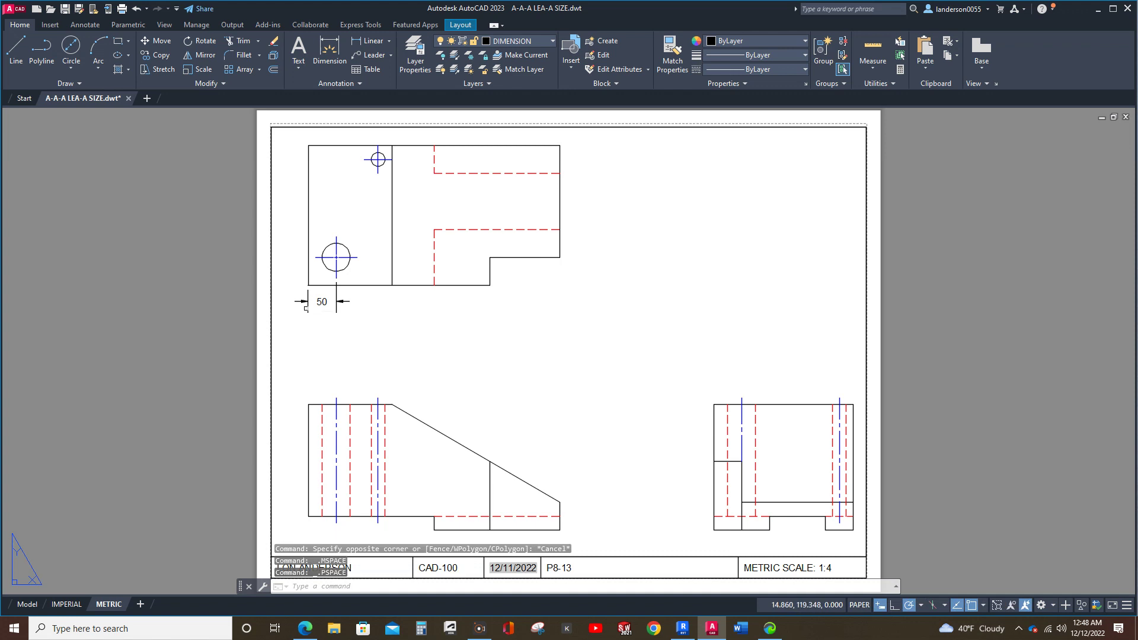
{"action": "left_click", "coordinate": [306, 302]}
{"action": "mouse_move", "coordinate": [308, 301]}
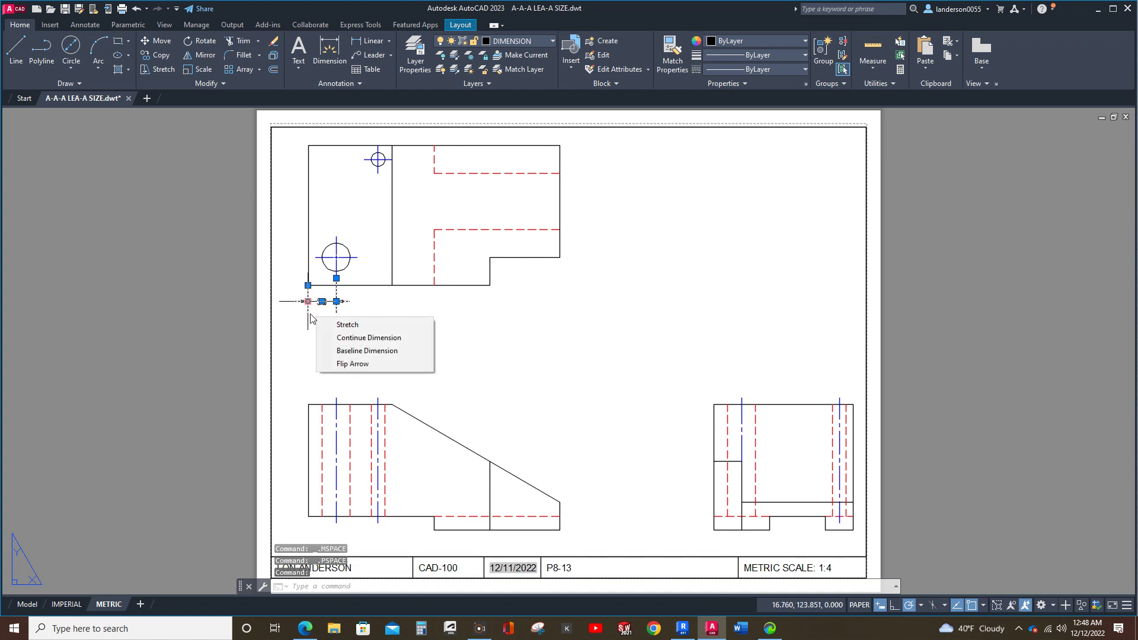
Step: Delete the old 50 dimension and redraw it below the top view inside the viewport
{"action": "key", "text": "Delete"}
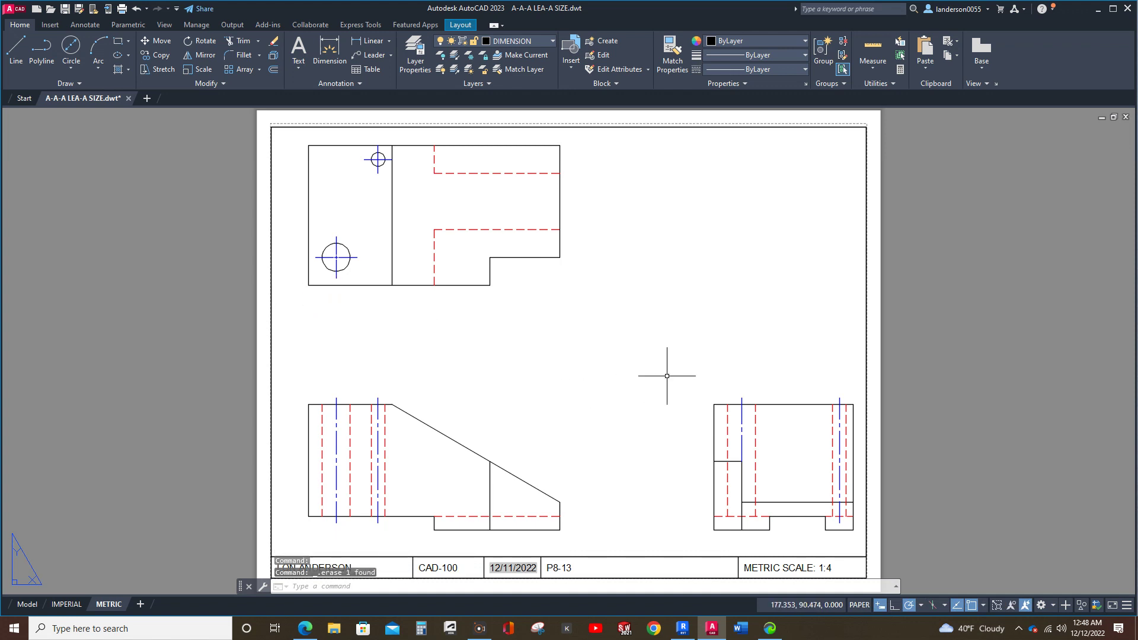
{"action": "double_click", "coordinate": [591, 393]}
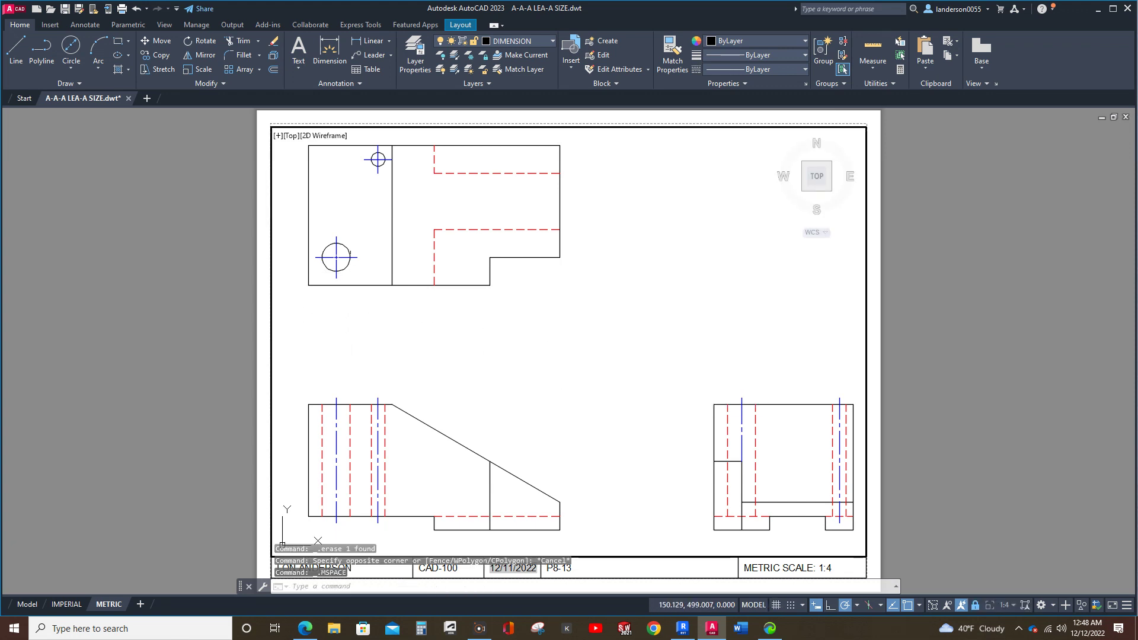
{"action": "scroll", "coordinate": [343, 249], "scroll_direction": "up", "scroll_amount": 4}
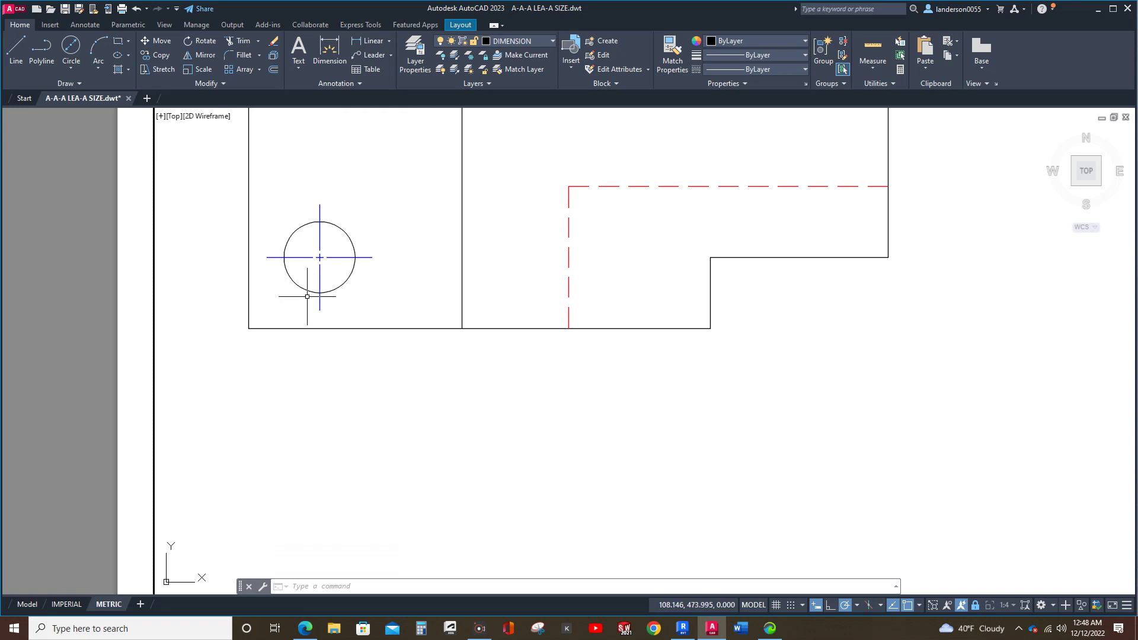
{"action": "left_click", "coordinate": [370, 40]}
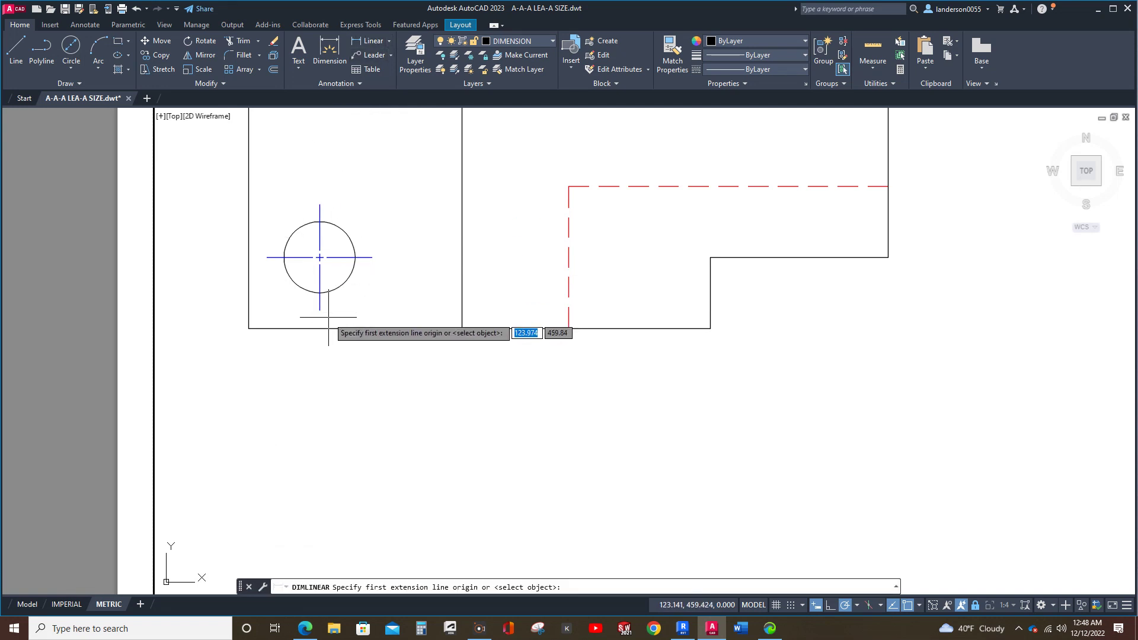
{"action": "left_click", "coordinate": [320, 309]}
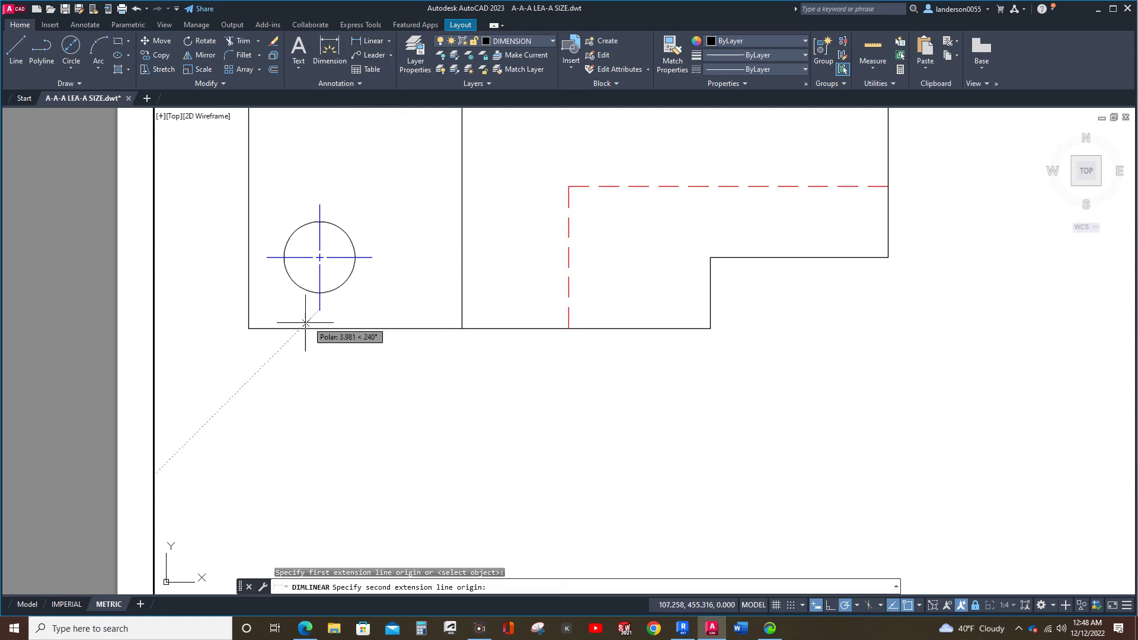
{"action": "left_click", "coordinate": [249, 329]}
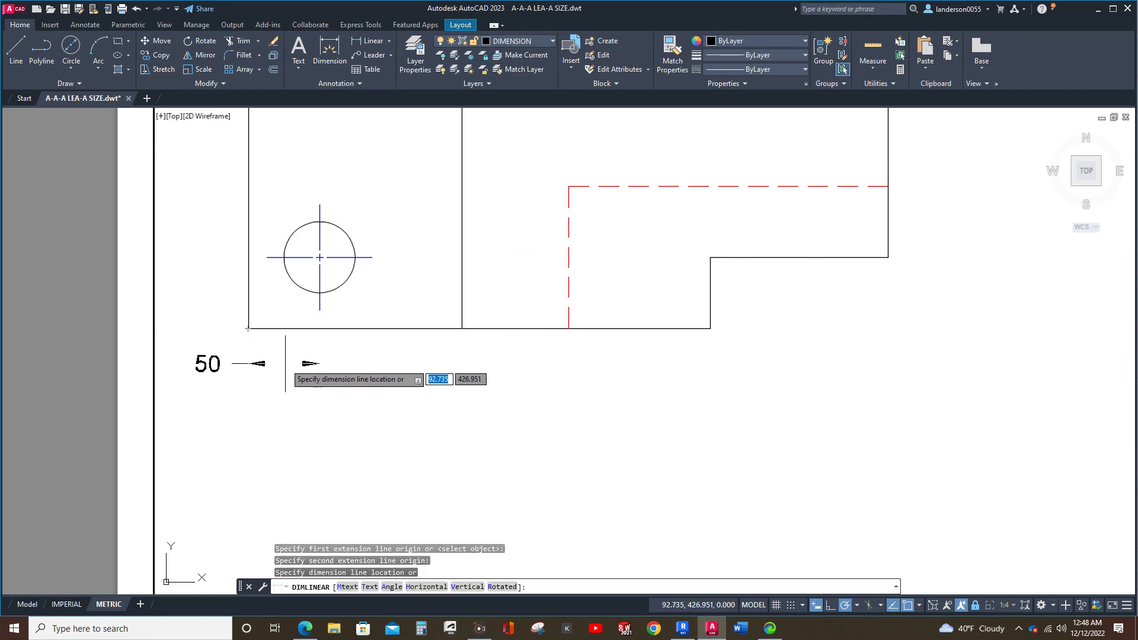
{"action": "left_click", "coordinate": [285, 363]}
Step: Centre the 50 dimension text between its extension lines with Move Text Only
{"action": "left_click", "coordinate": [221, 366]}
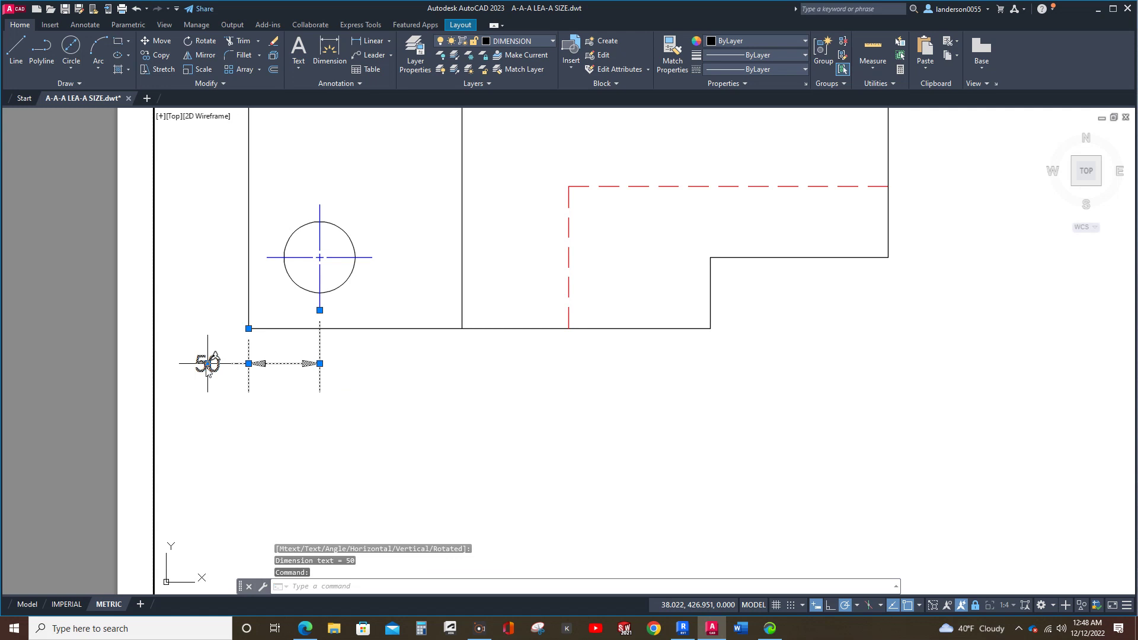
{"action": "left_click", "coordinate": [207, 363]}
{"action": "right_click", "coordinate": [283, 364]}
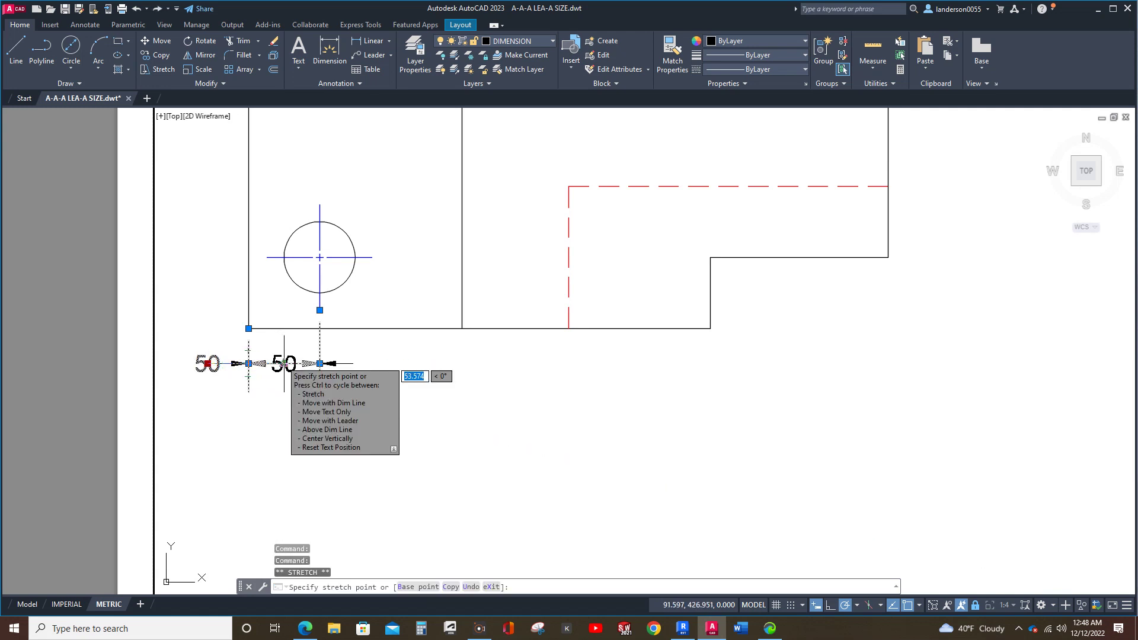
{"action": "left_click", "coordinate": [284, 363]}
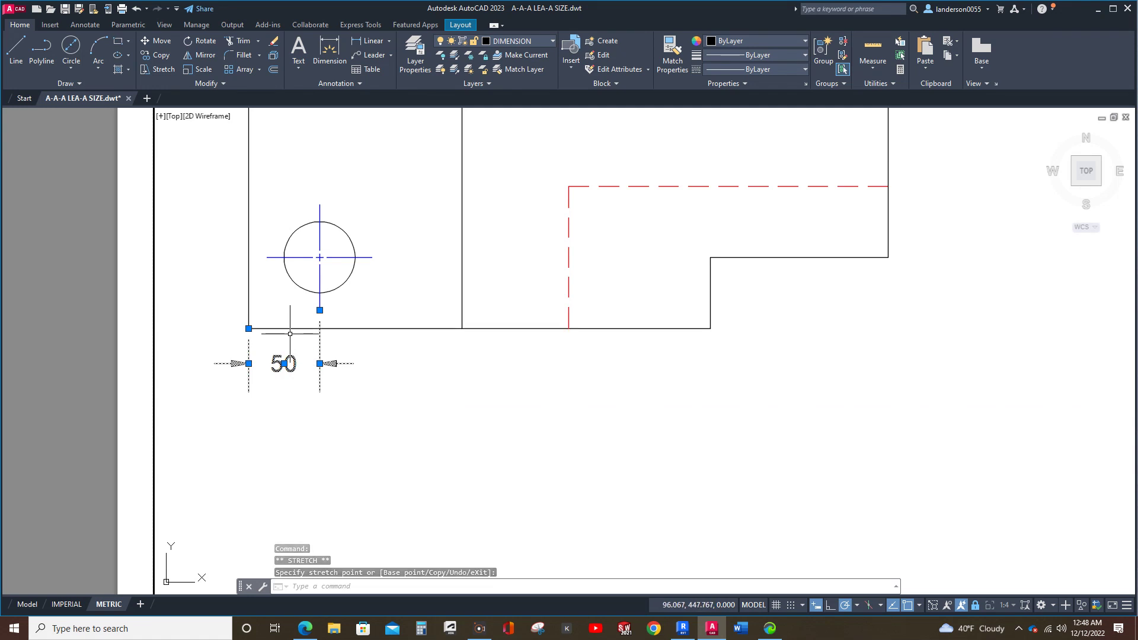
{"action": "key", "text": "Escape"}
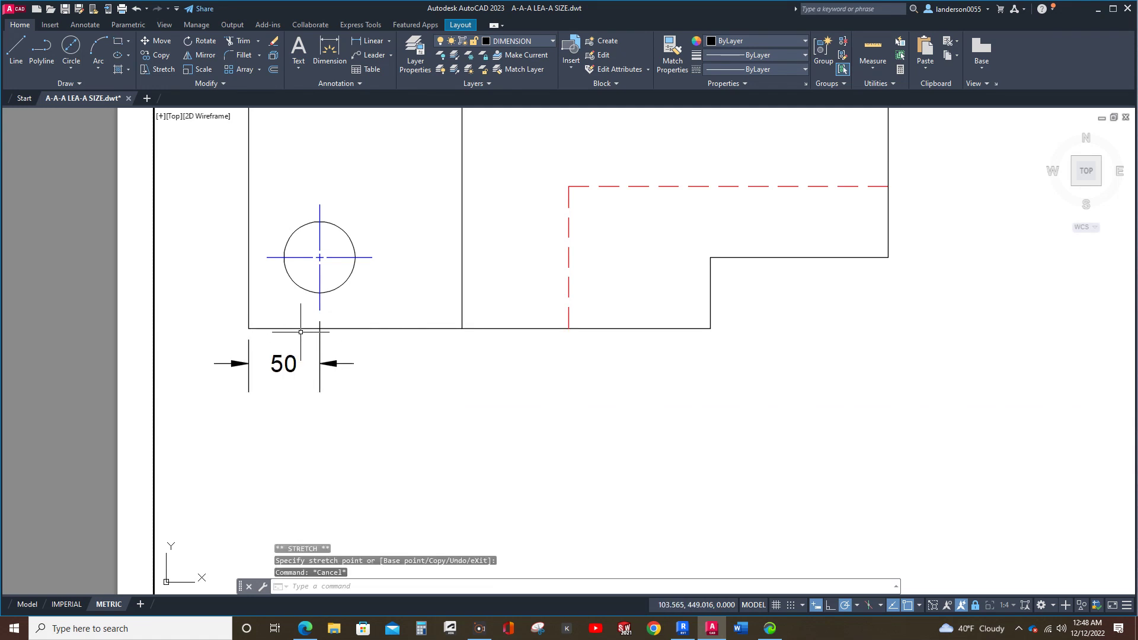
{"action": "scroll", "coordinate": [533, 394], "scroll_direction": "down", "scroll_amount": 3}
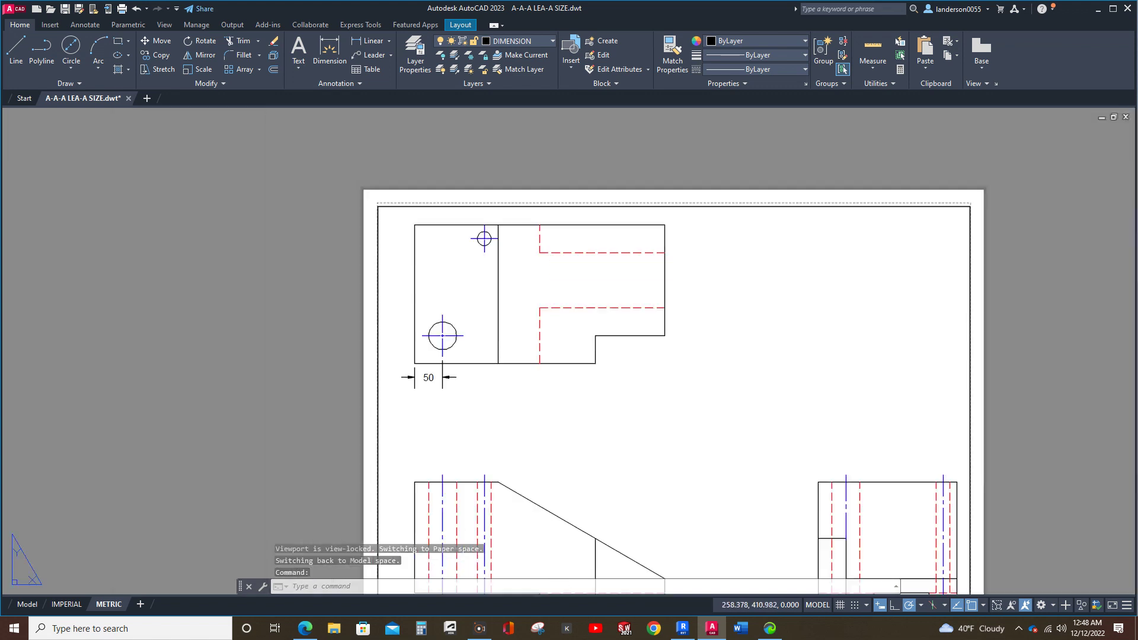
Step: In model space, add the 325 linear dimension below the 50 on the top view
{"action": "middle_click_drag", "start_coordinate": [521, 386], "coordinate": [388, 325]}
{"action": "left_click", "coordinate": [27, 604]}
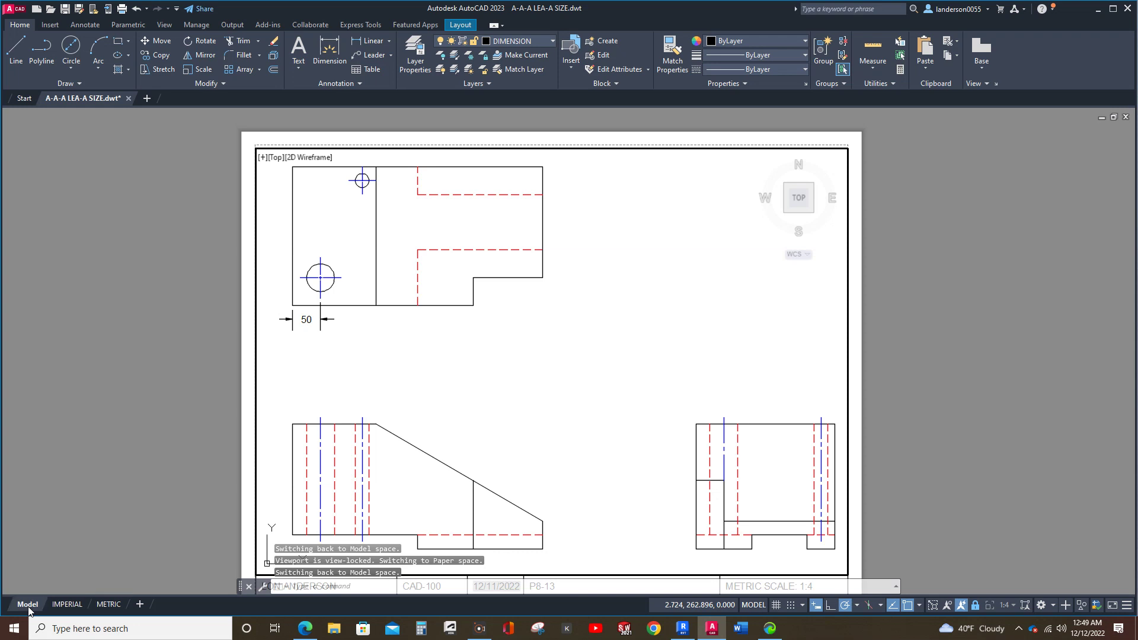
{"action": "middle_click_drag", "start_coordinate": [190, 300], "coordinate": [323, 381]}
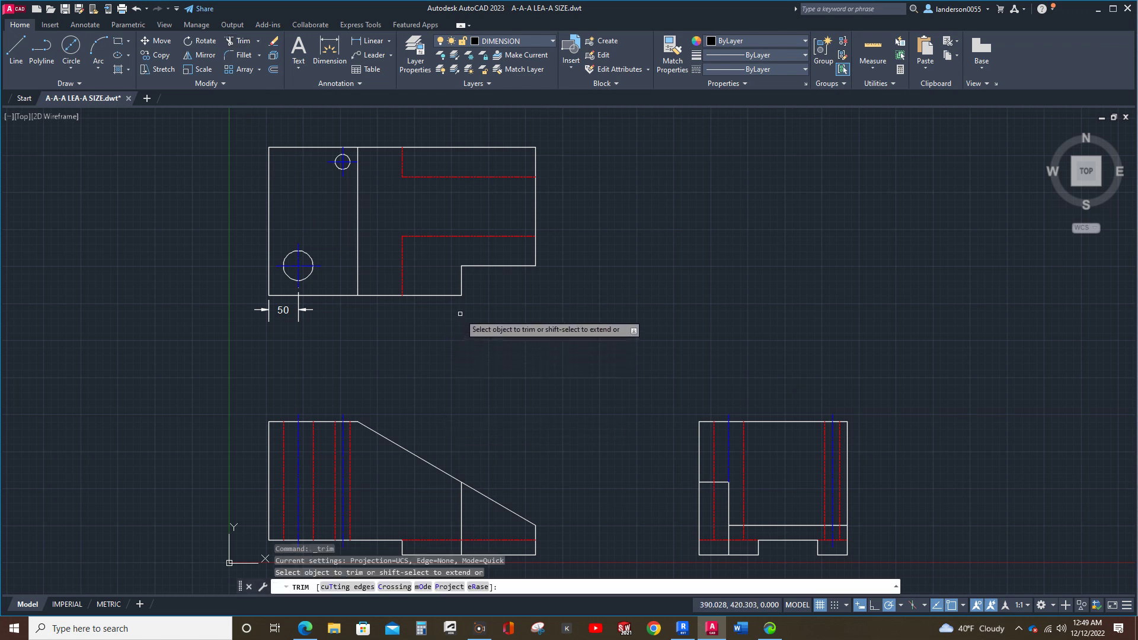
{"action": "left_click", "coordinate": [363, 41]}
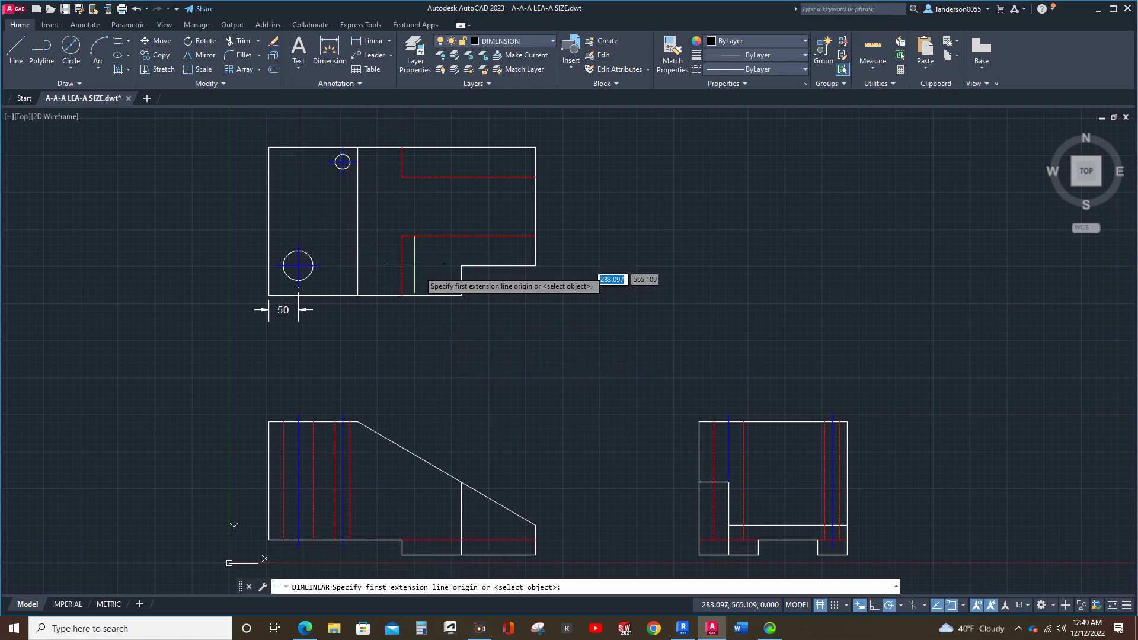
{"action": "left_click", "coordinate": [461, 295]}
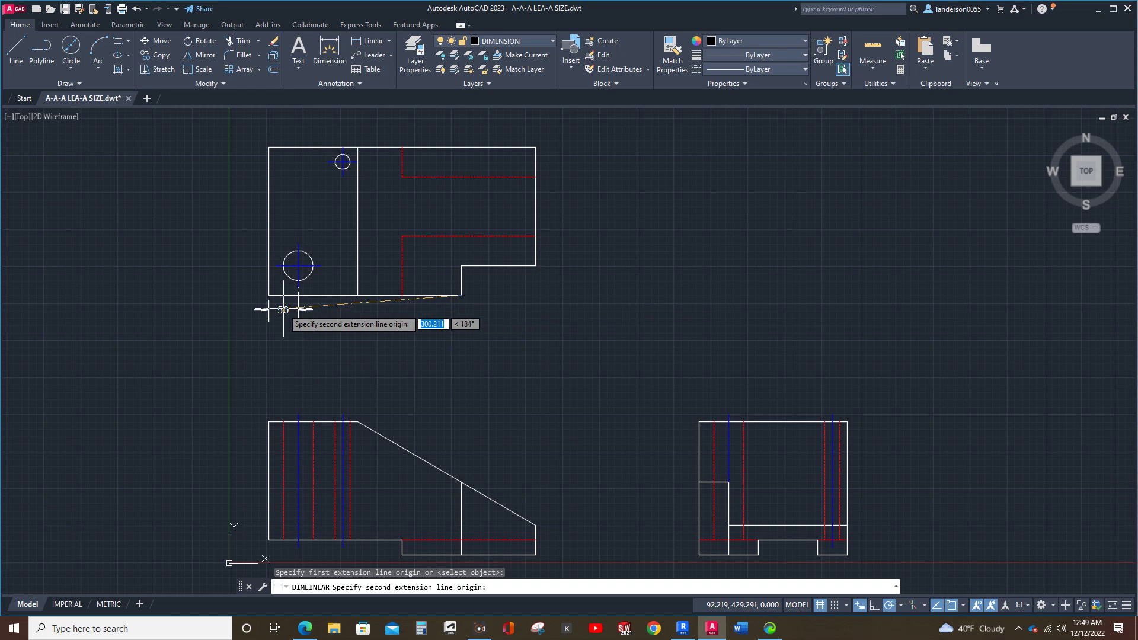
{"action": "left_click", "coordinate": [269, 295]}
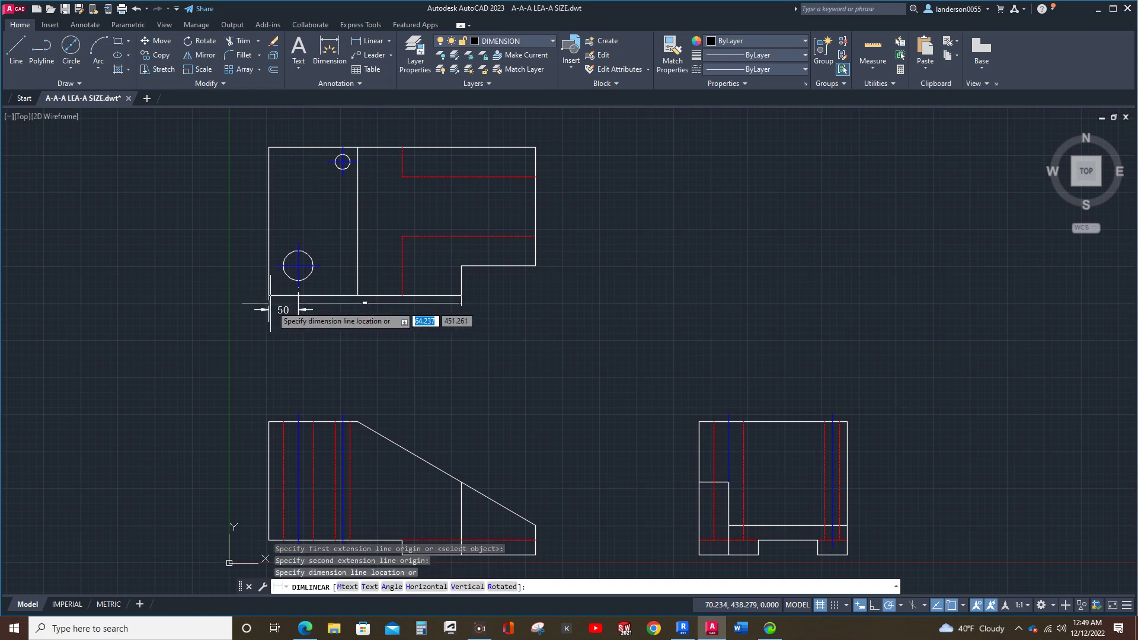
{"action": "left_click", "coordinate": [268, 333]}
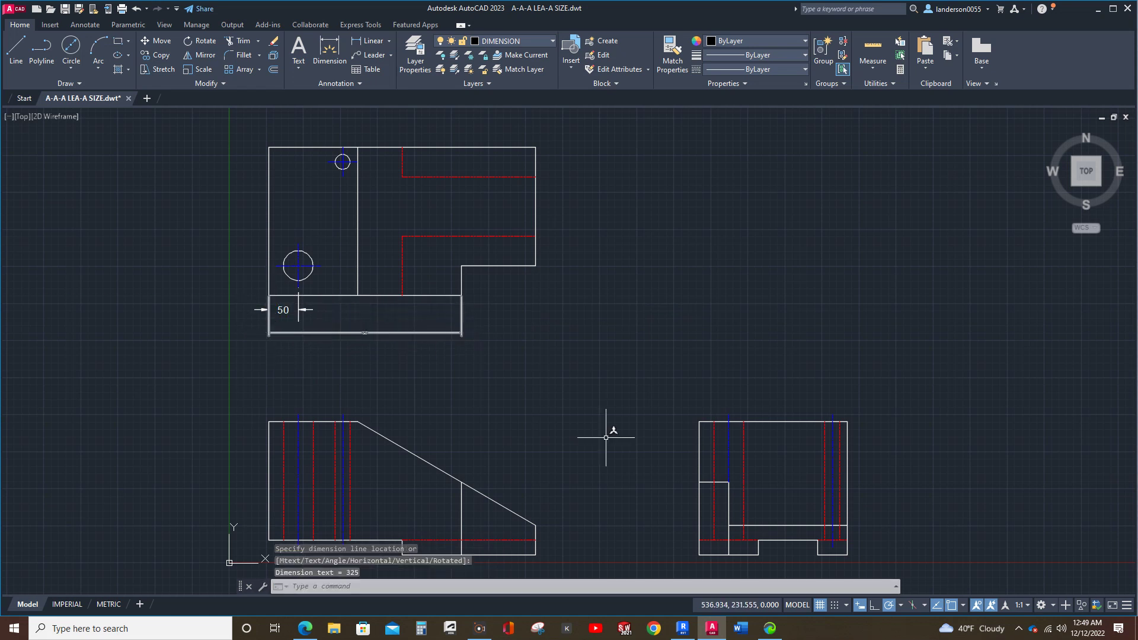
Step: Set the annotation scale to 1:4 and add the 450 overall dimension below the 325
{"action": "left_click", "coordinate": [1022, 606]}
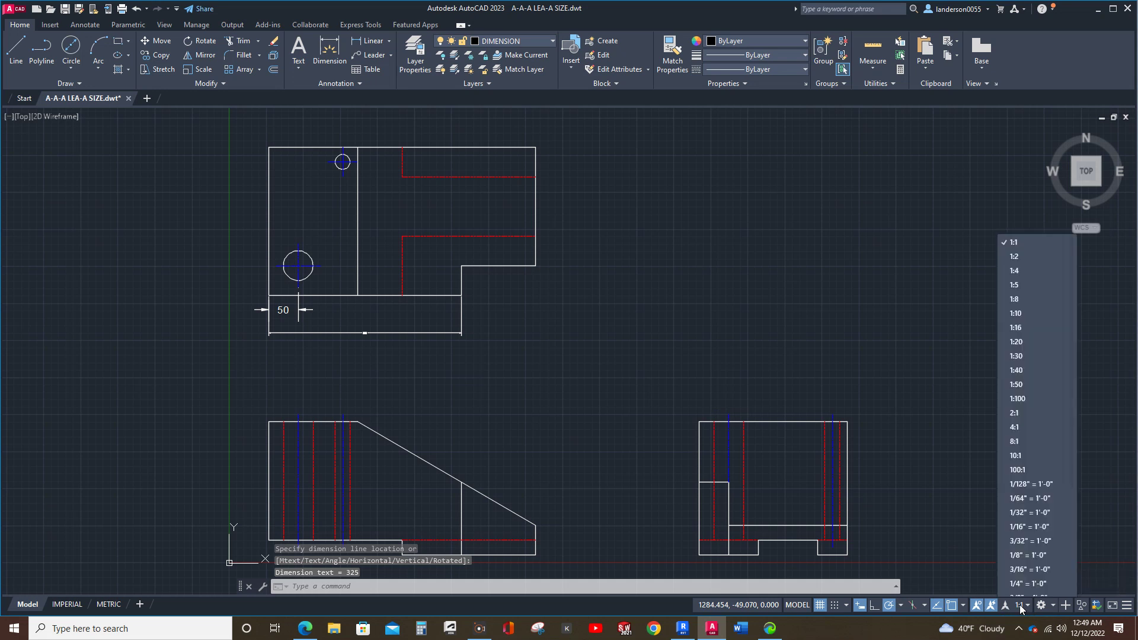
{"action": "left_click", "coordinate": [1016, 262]}
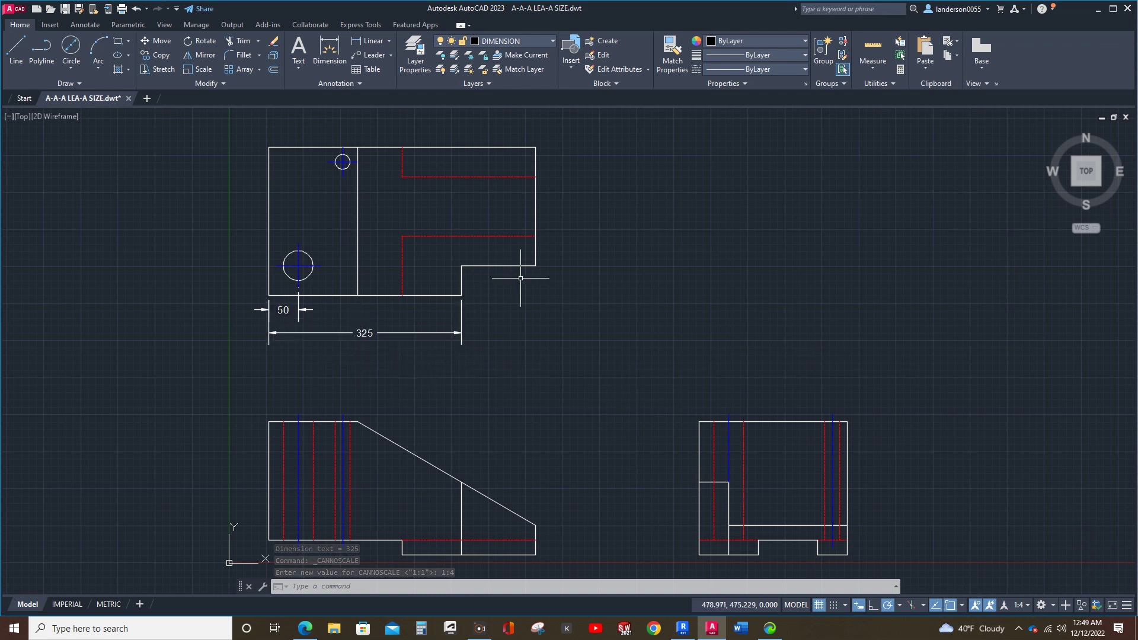
{"action": "left_click", "coordinate": [363, 42]}
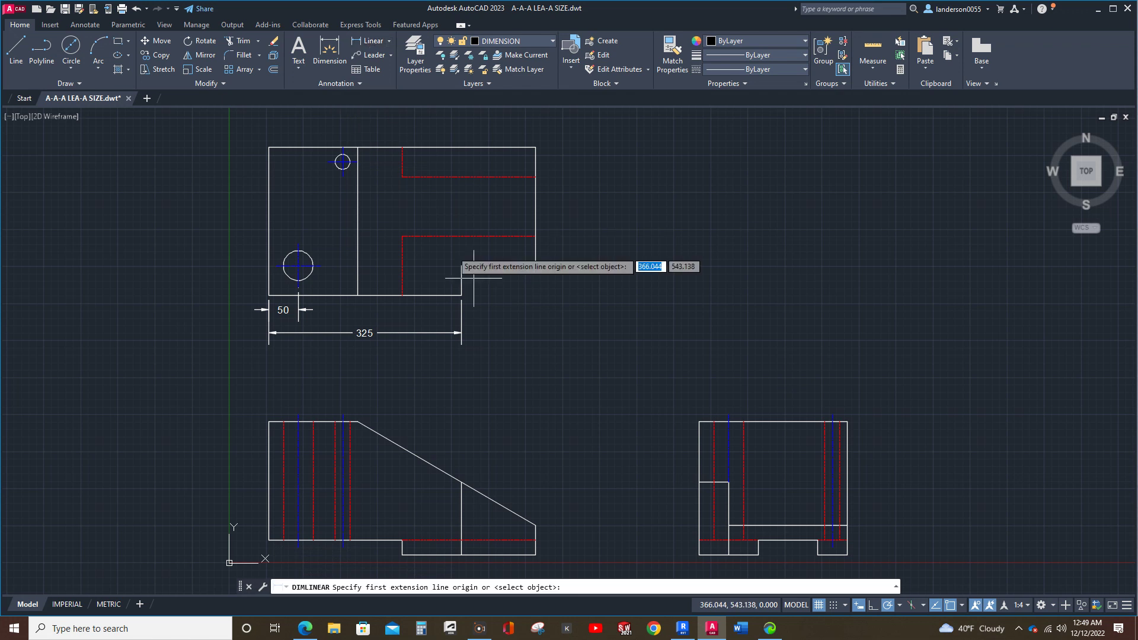
{"action": "left_click", "coordinate": [536, 265]}
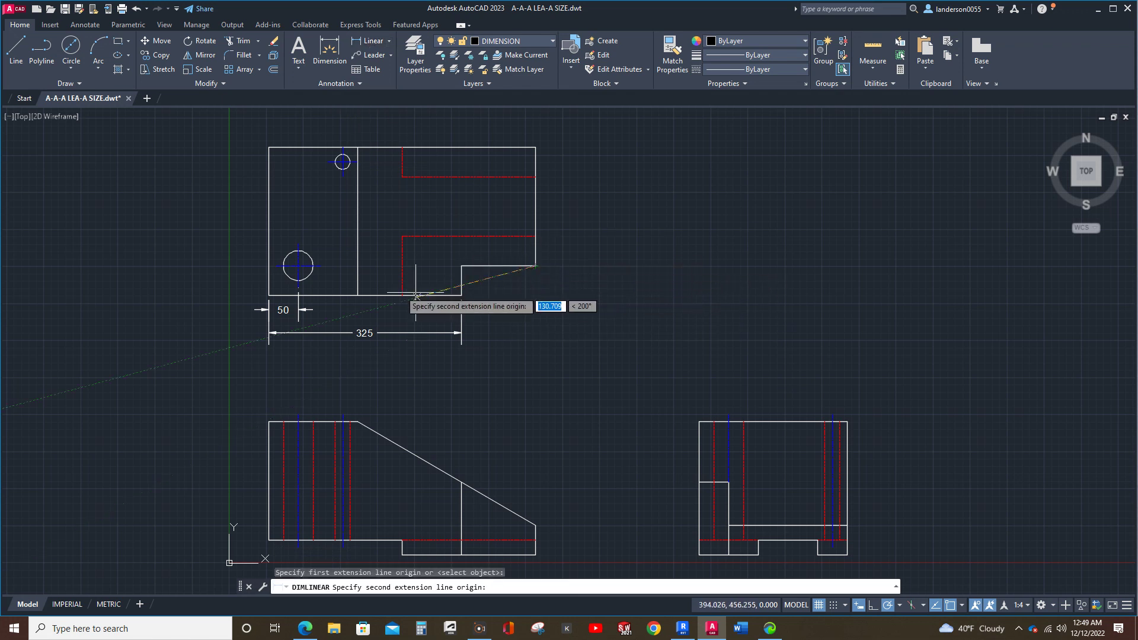
{"action": "left_click", "coordinate": [269, 295]}
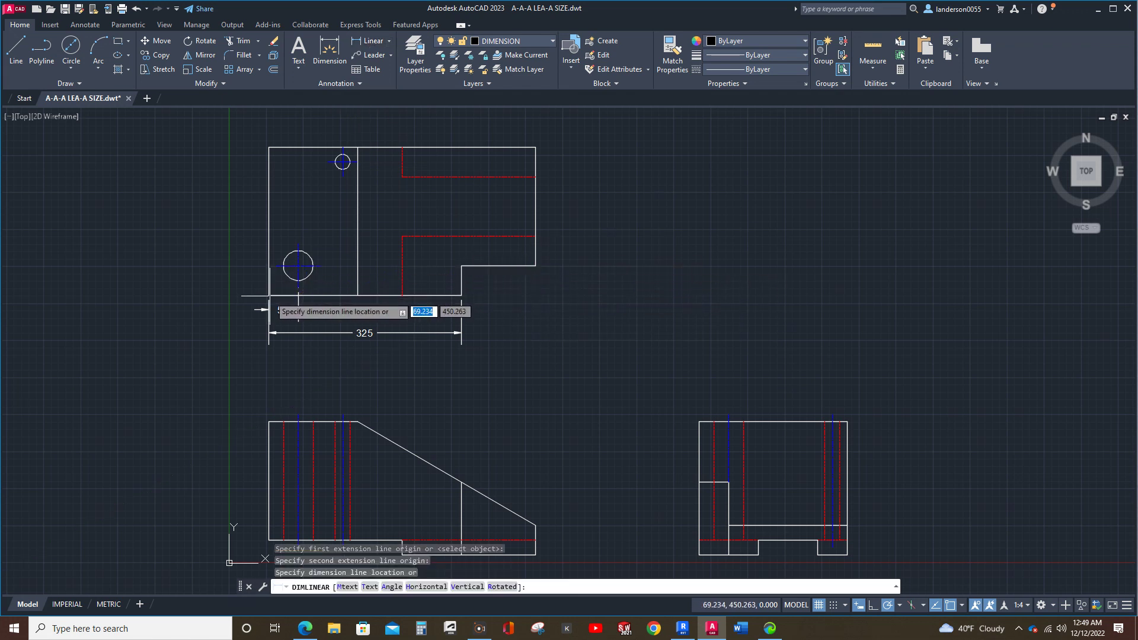
{"action": "left_click", "coordinate": [394, 351]}
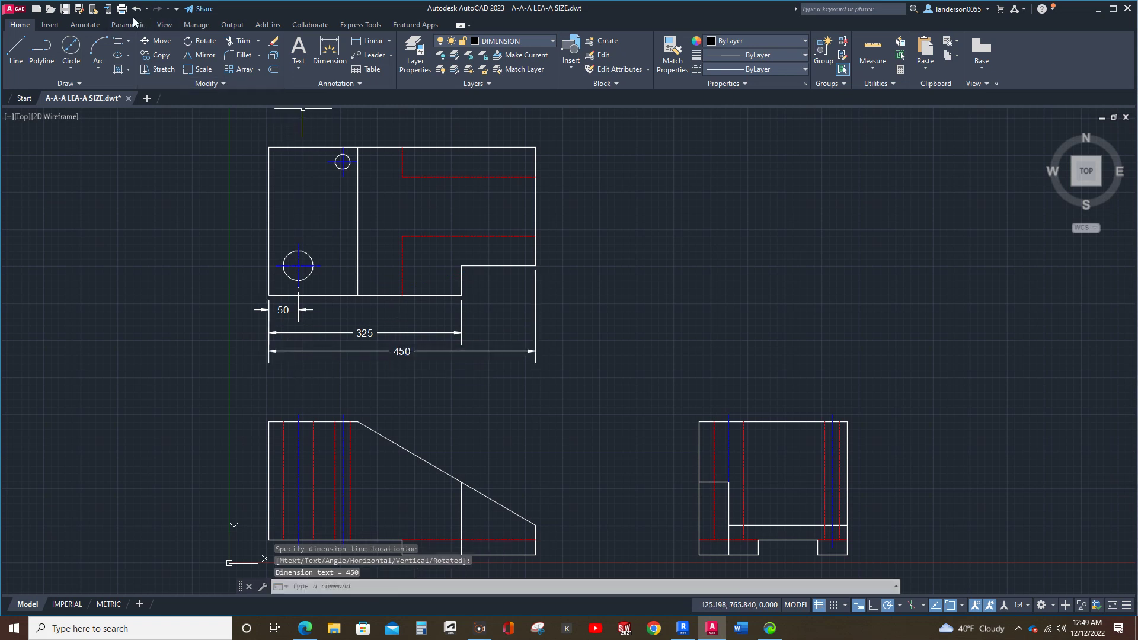
{"action": "left_click", "coordinate": [86, 25]}
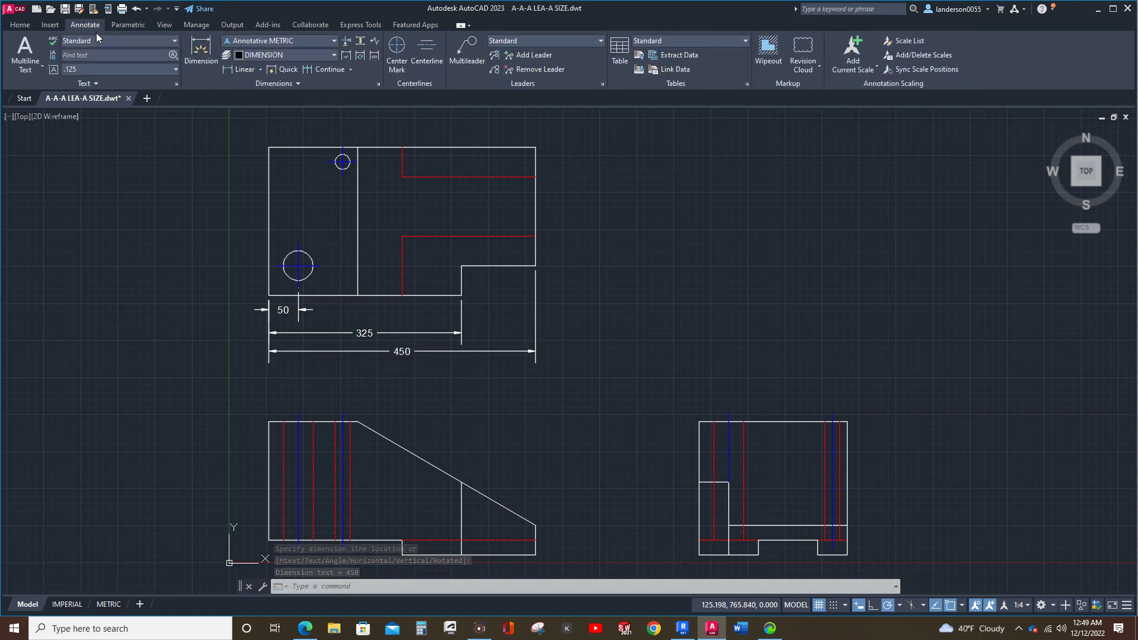
Step: Auto-space the 325 and 450 dimensions from the 50 base dimension using Adjust Space
{"action": "left_click", "coordinate": [361, 44]}
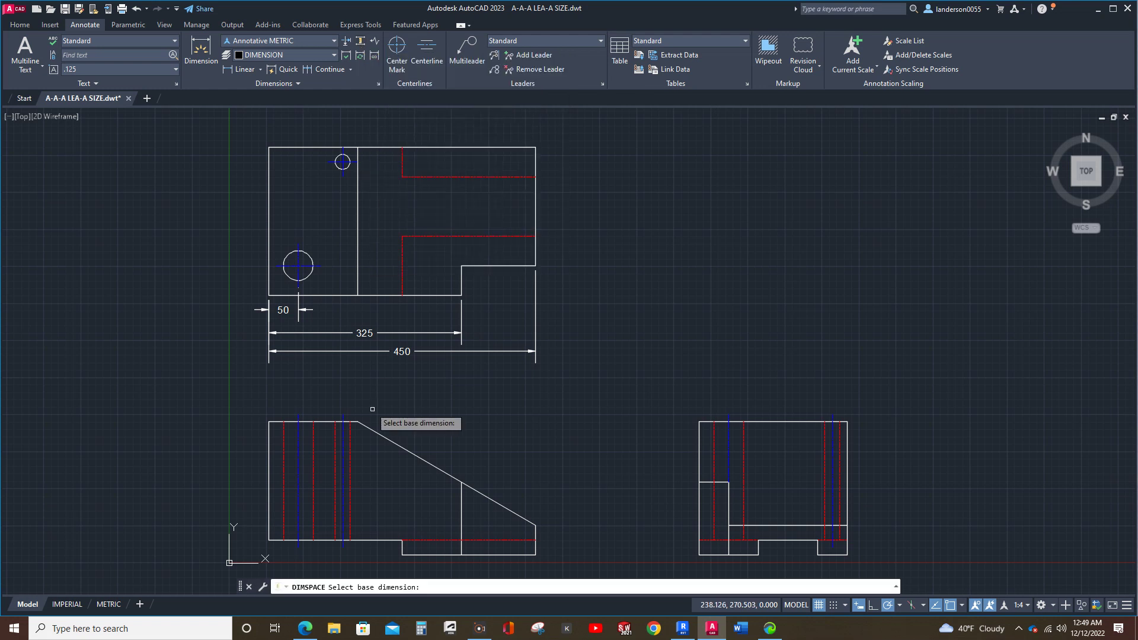
{"action": "left_click", "coordinate": [291, 305]}
{"action": "left_click", "coordinate": [364, 333]}
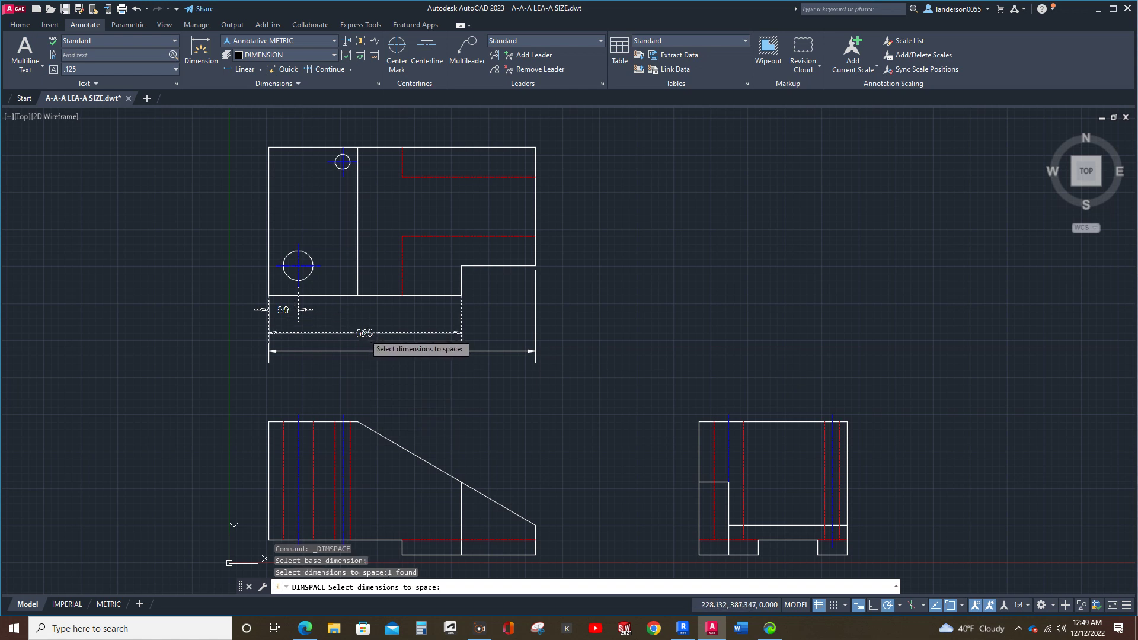
{"action": "left_click", "coordinate": [405, 350]}
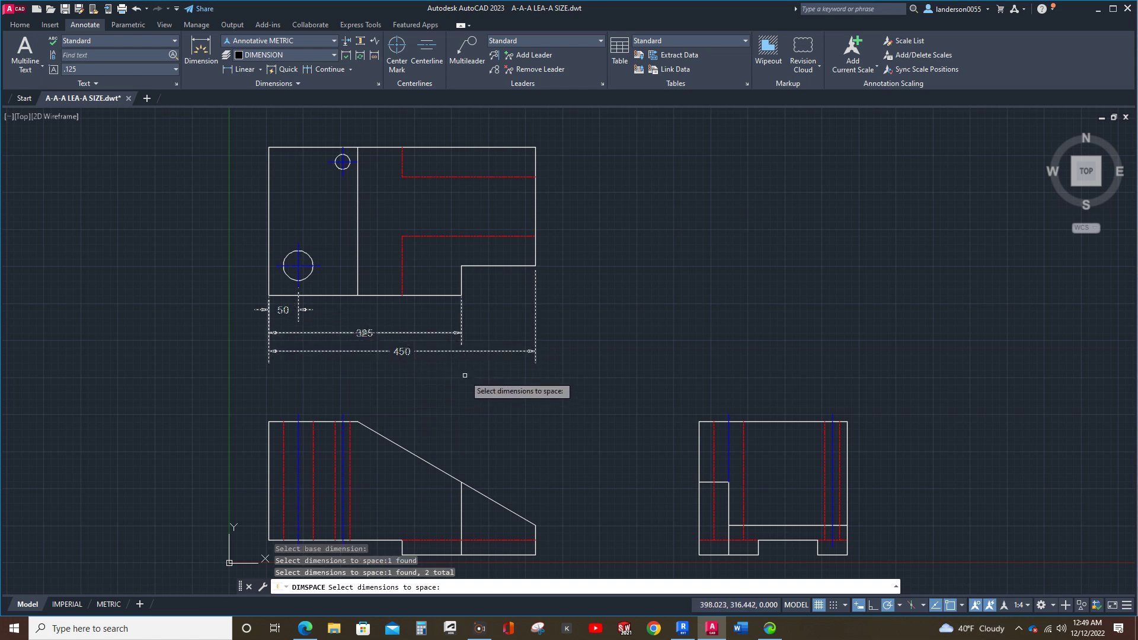
{"action": "key", "text": "Return"}
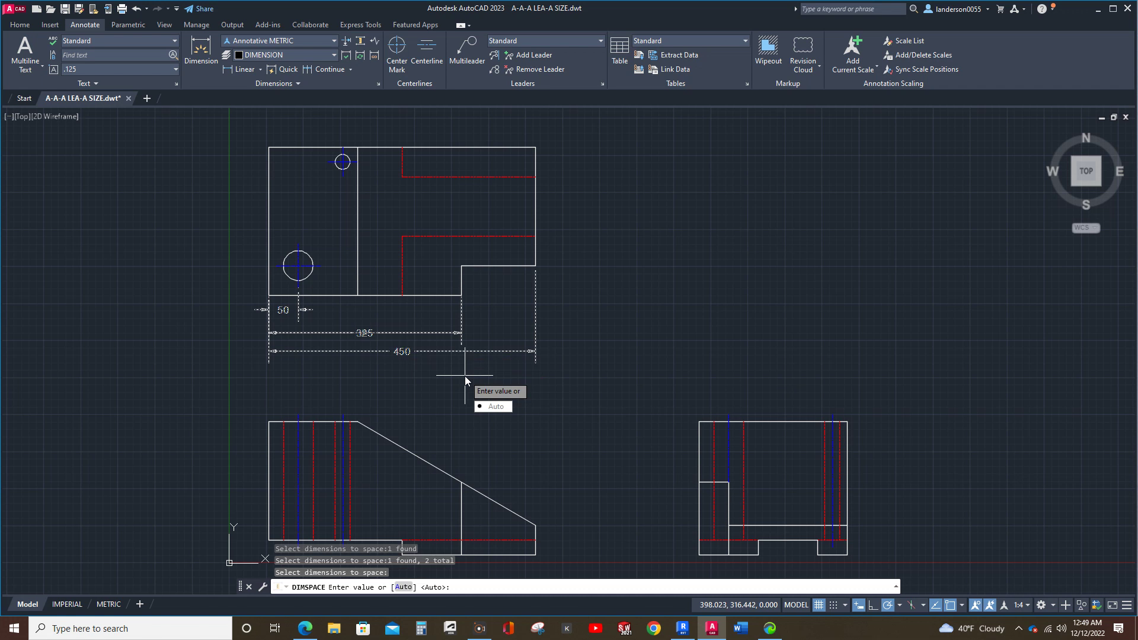
{"action": "key", "text": "Return"}
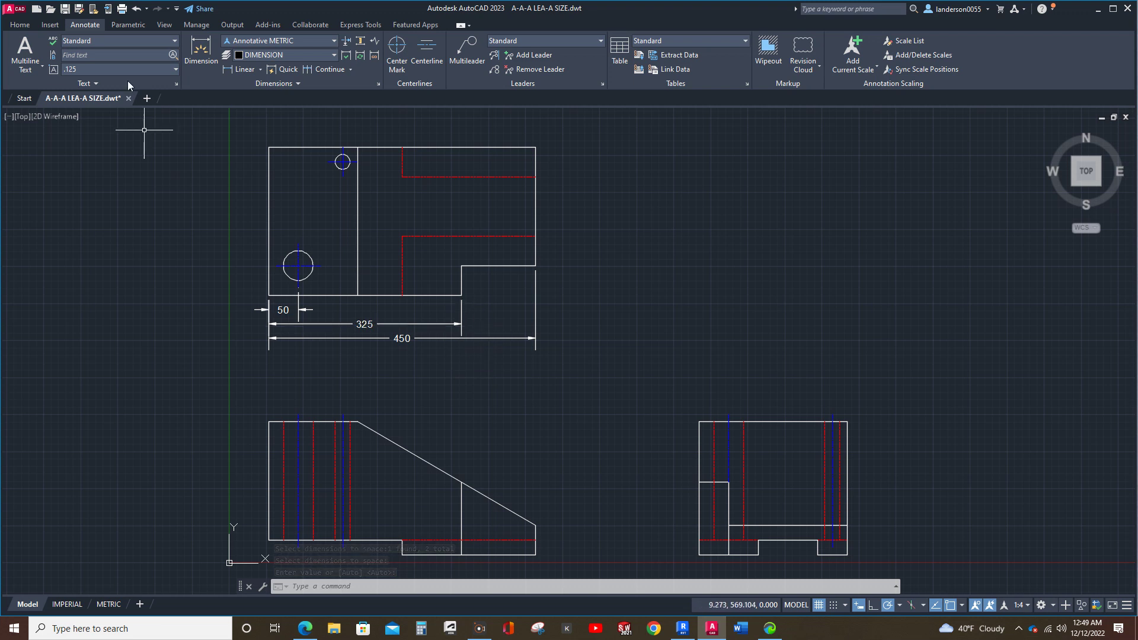
Step: In the Annotative METRIC style, set extension overshoot to 3 and turn off center marks
{"action": "left_click", "coordinate": [379, 84]}
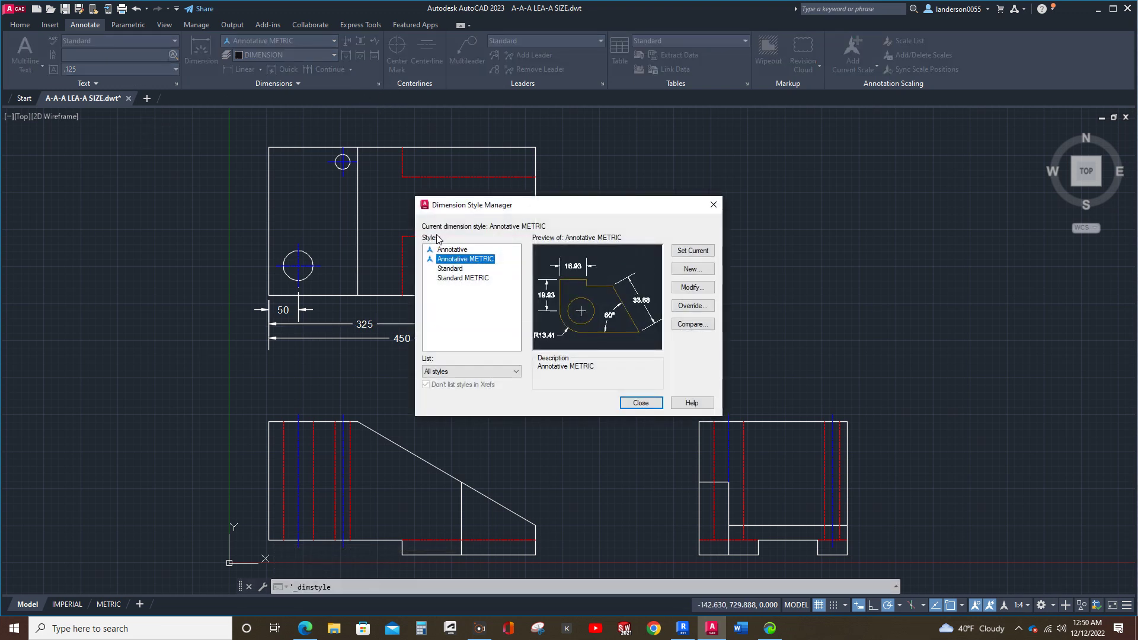
{"action": "left_click", "coordinate": [693, 288]}
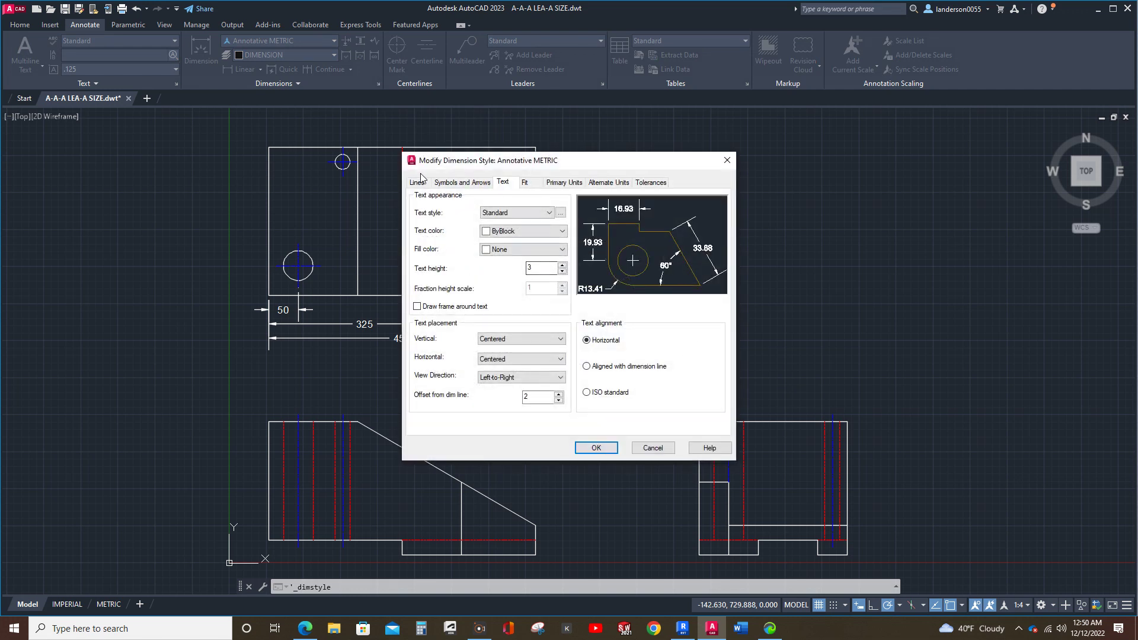
{"action": "left_click", "coordinate": [418, 183]}
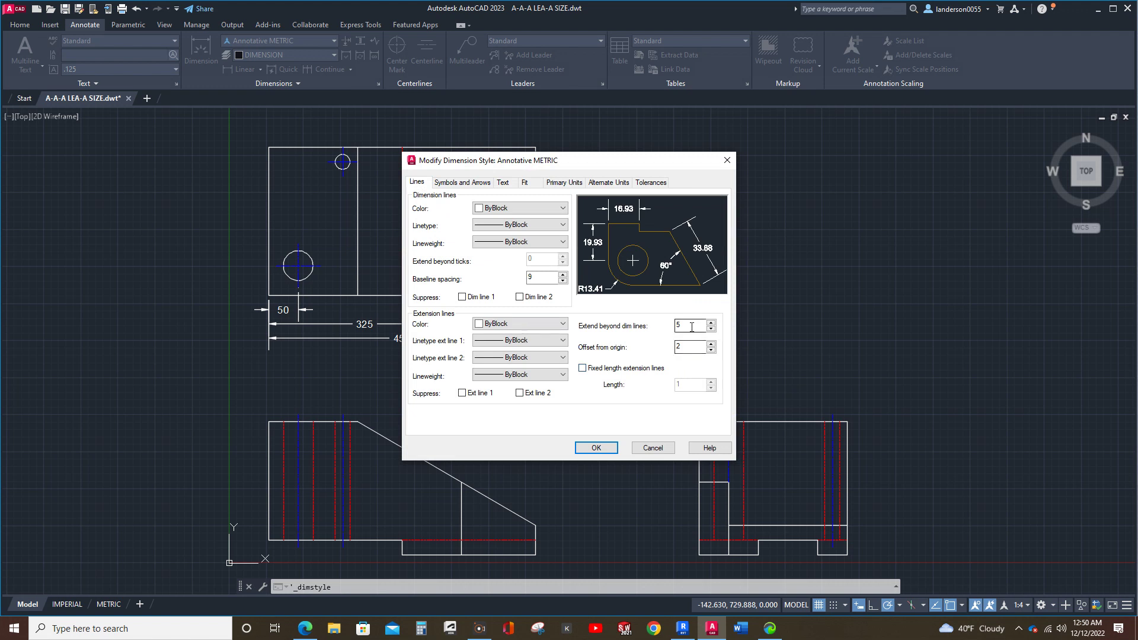
{"action": "left_click_drag", "start_coordinate": [692, 327], "coordinate": [669, 323]}
{"action": "type", "text": "3"}
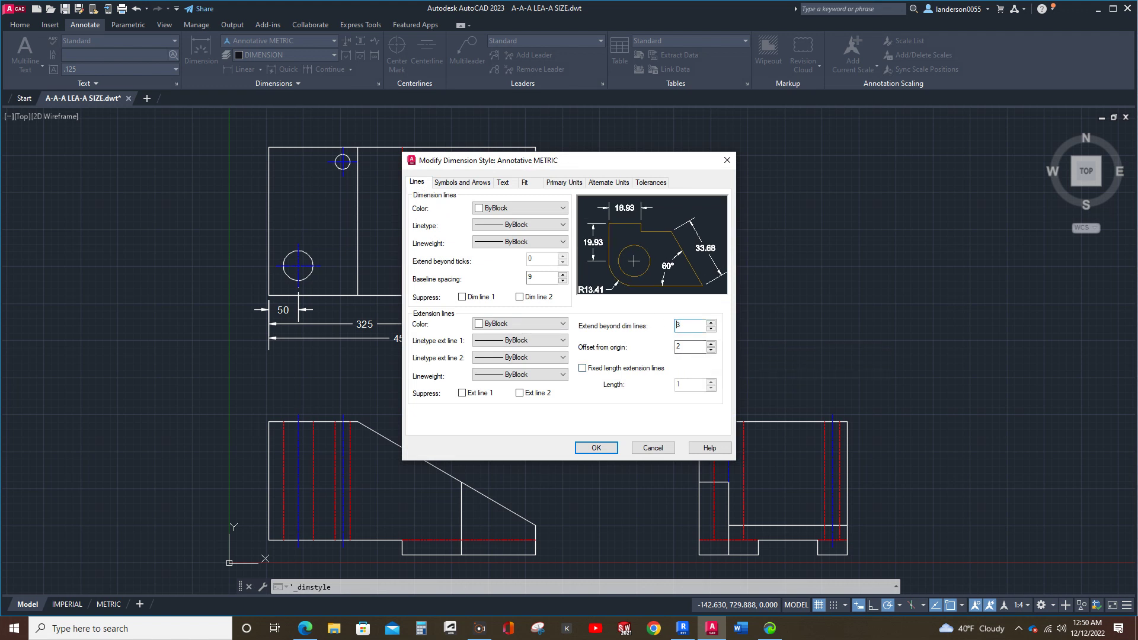
{"action": "left_click", "coordinate": [465, 185]}
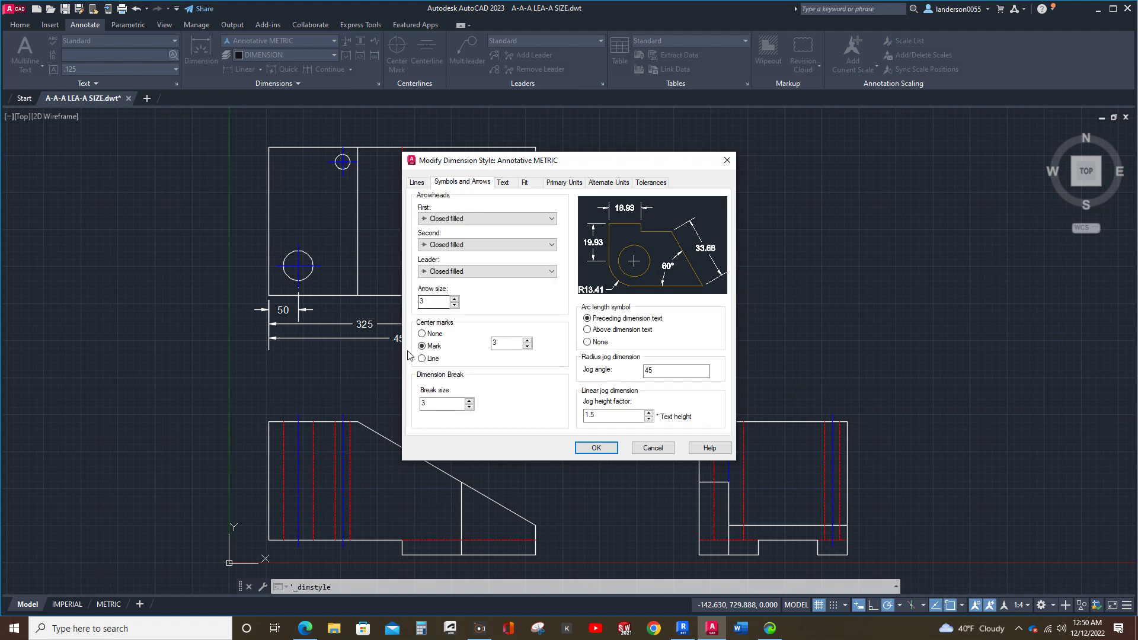
{"action": "left_click", "coordinate": [422, 333]}
Step: Set the style's linear precision to 0.0 and close the Dimension Style Manager
{"action": "left_click", "coordinate": [502, 183]}
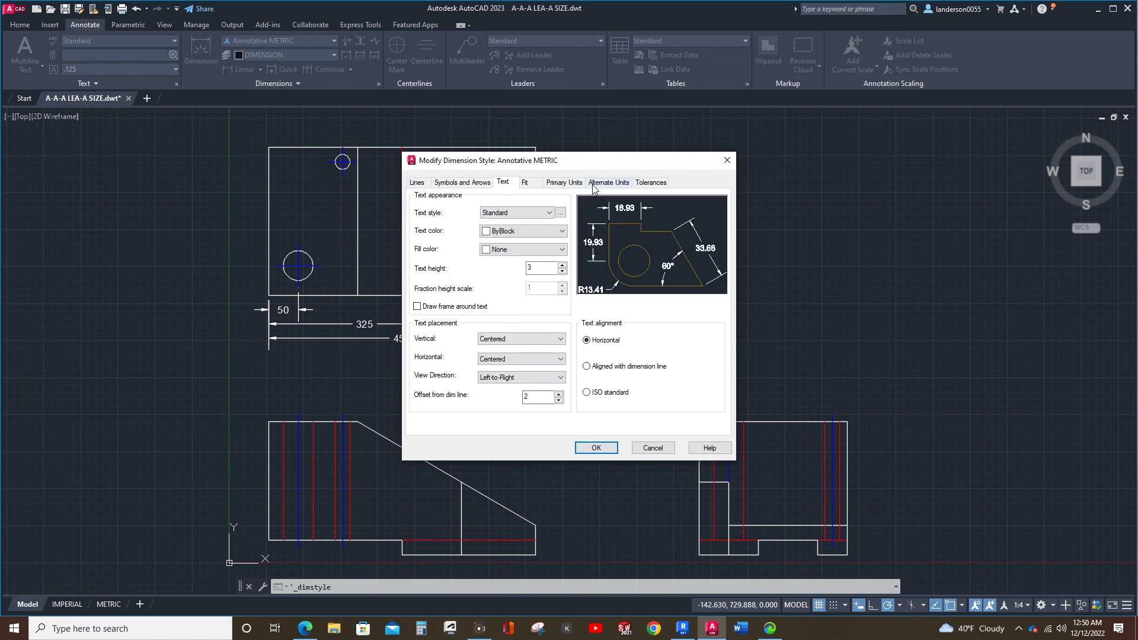
{"action": "left_click", "coordinate": [573, 185]}
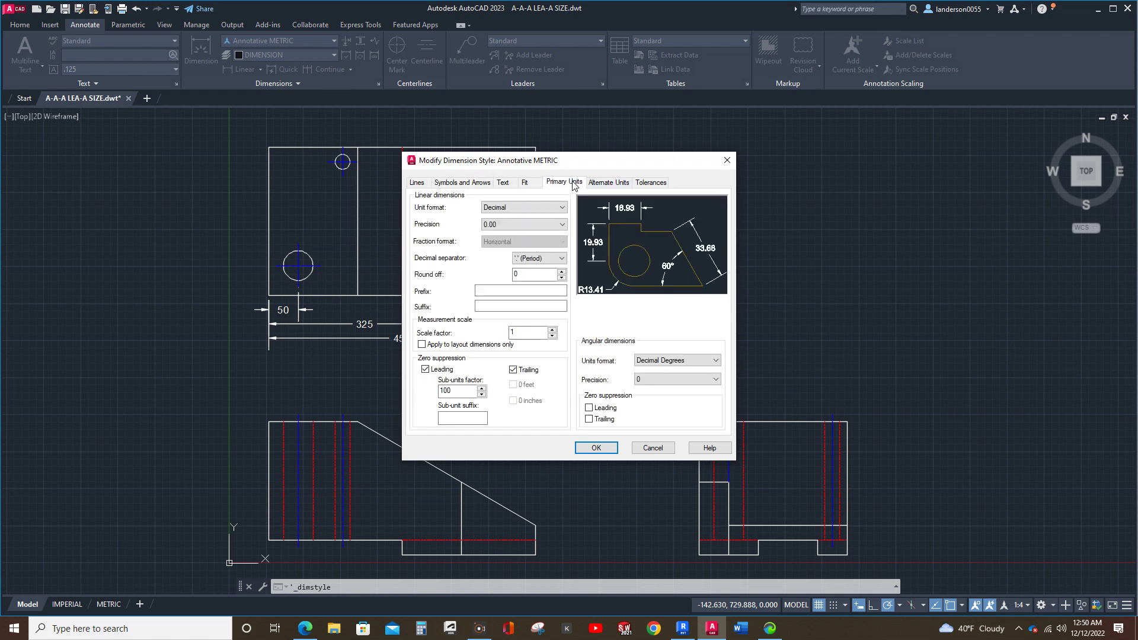
{"action": "left_click", "coordinate": [511, 224]}
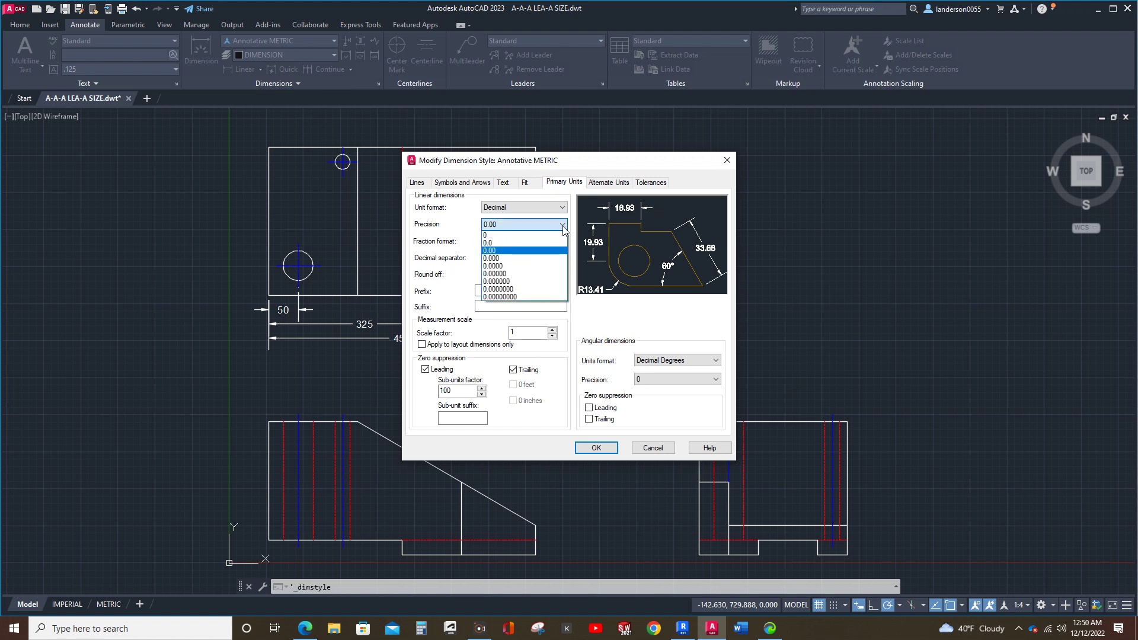
{"action": "left_click", "coordinate": [495, 243]}
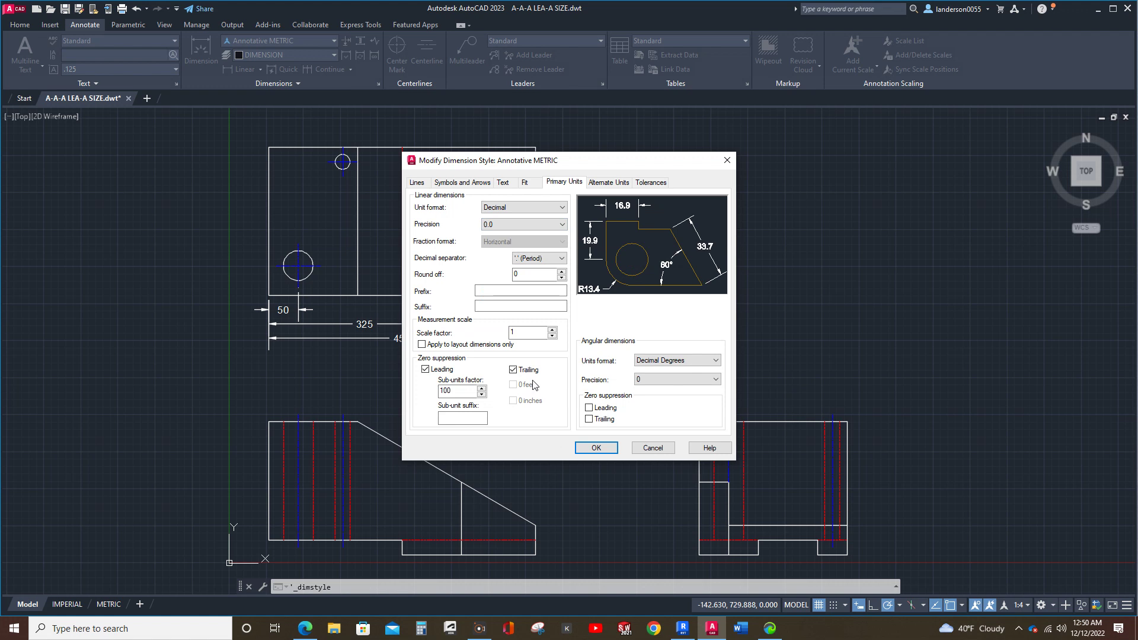
{"action": "left_click", "coordinate": [606, 450]}
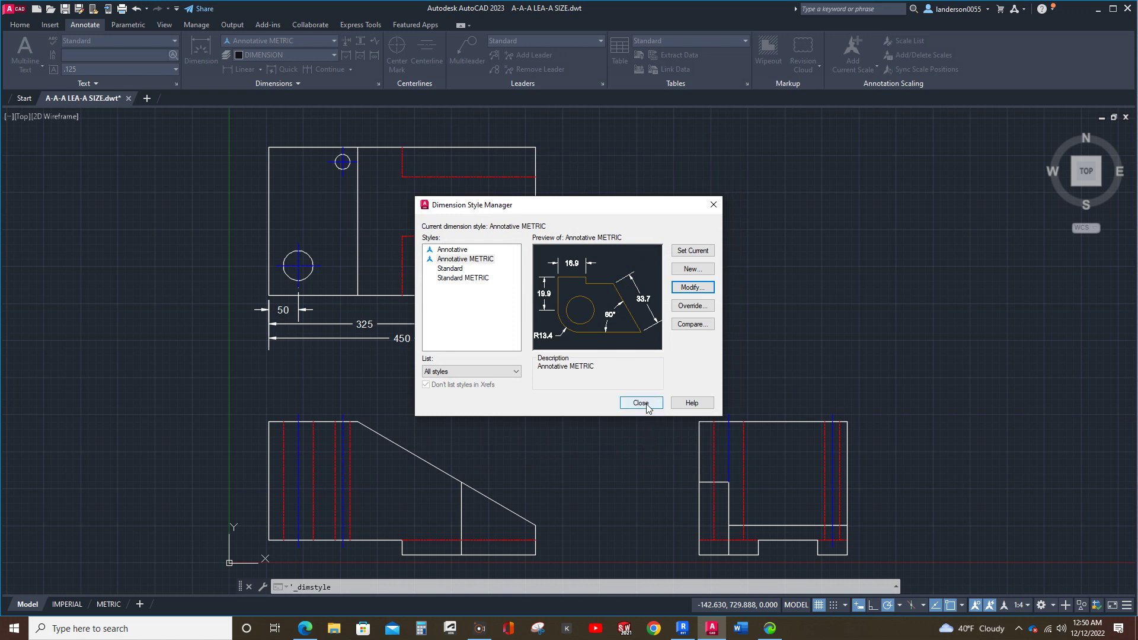
{"action": "left_click", "coordinate": [646, 405]}
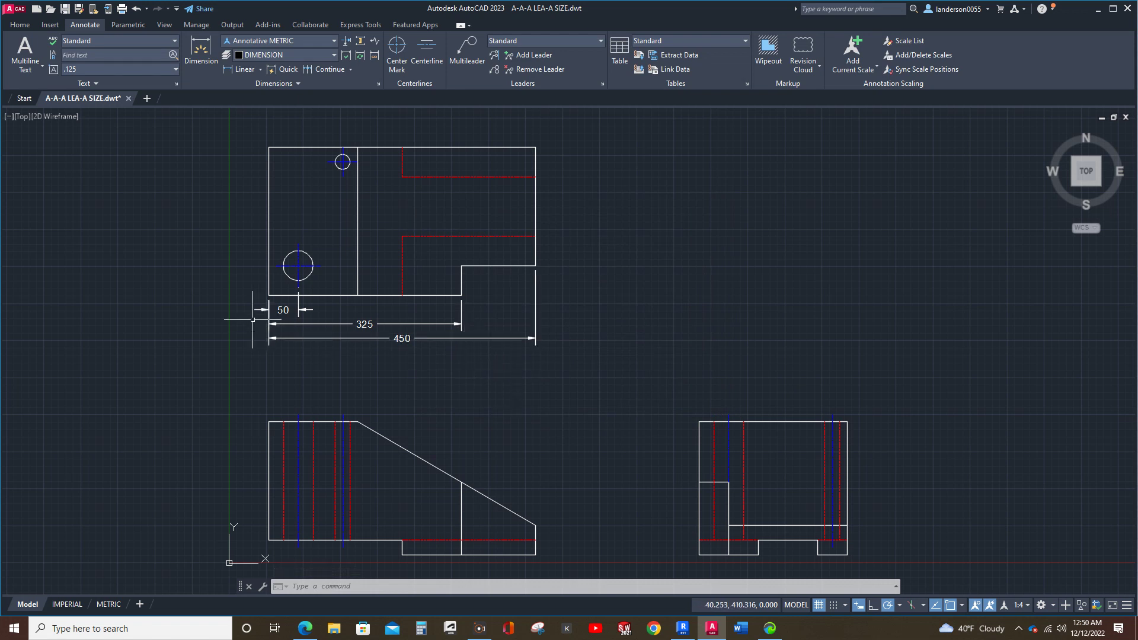
Step: Add a 150 linear dimension along the front view's top edge
{"action": "left_click", "coordinate": [28, 26]}
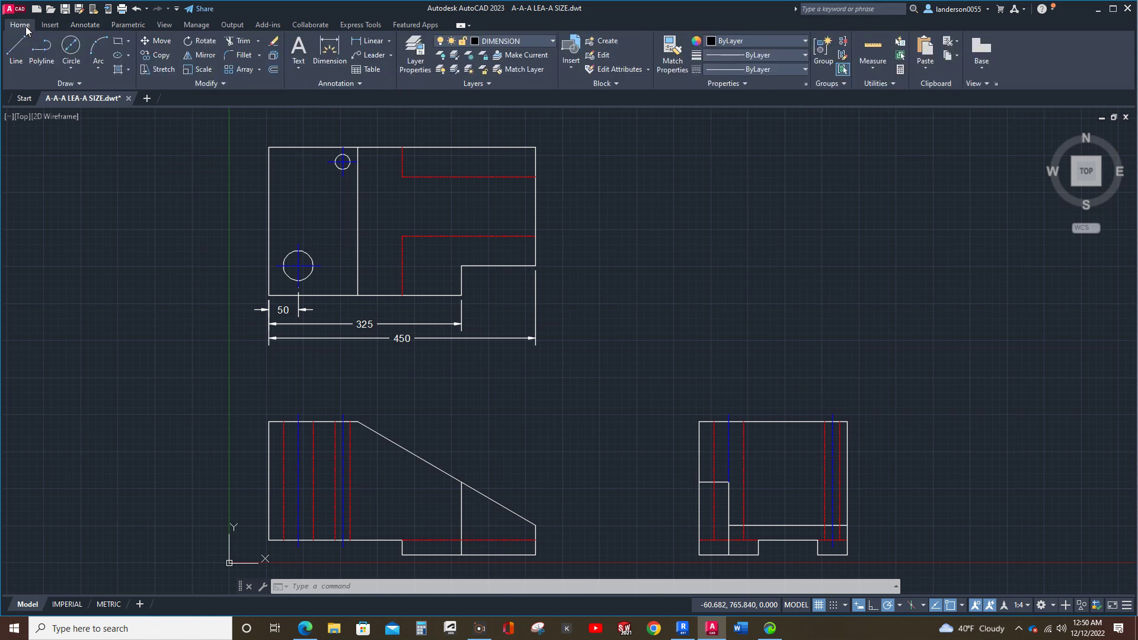
{"action": "left_click", "coordinate": [371, 40]}
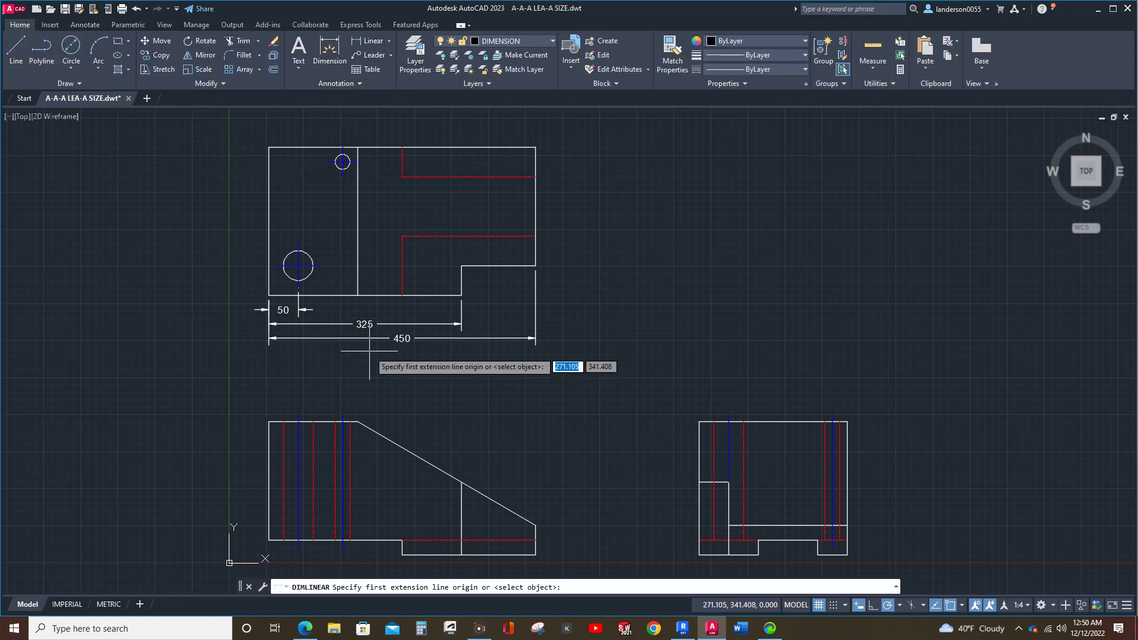
{"action": "scroll", "coordinate": [332, 320], "scroll_direction": "down", "scroll_amount": 1}
{"action": "scroll", "coordinate": [290, 392], "scroll_direction": "up", "scroll_amount": 1}
{"action": "scroll", "coordinate": [290, 393], "scroll_direction": "up", "scroll_amount": 2}
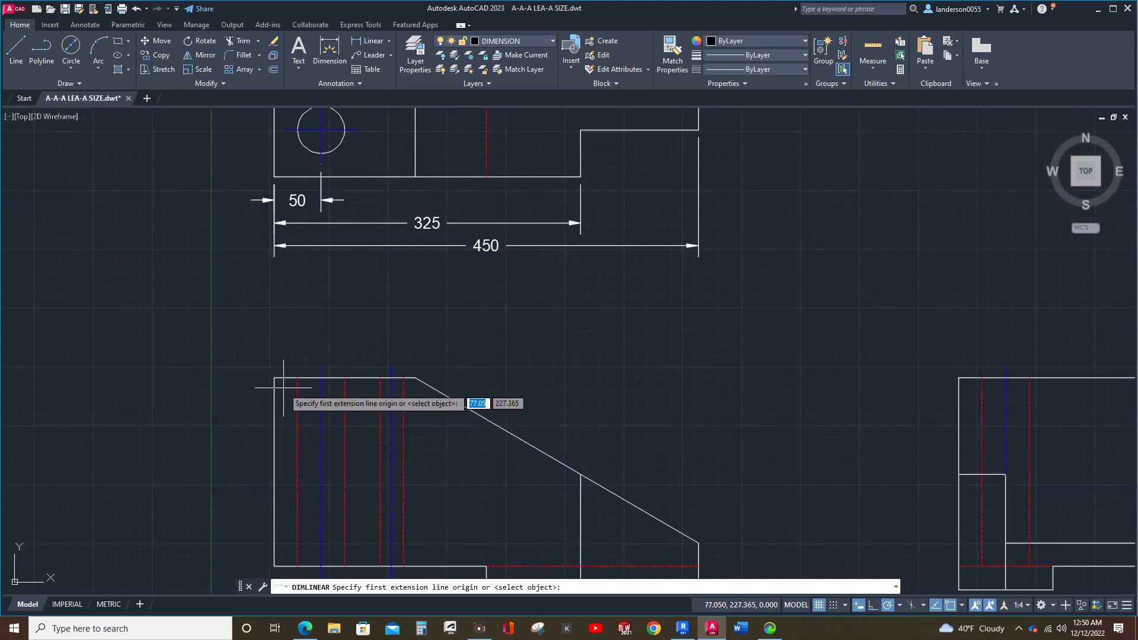
{"action": "left_click", "coordinate": [275, 378]}
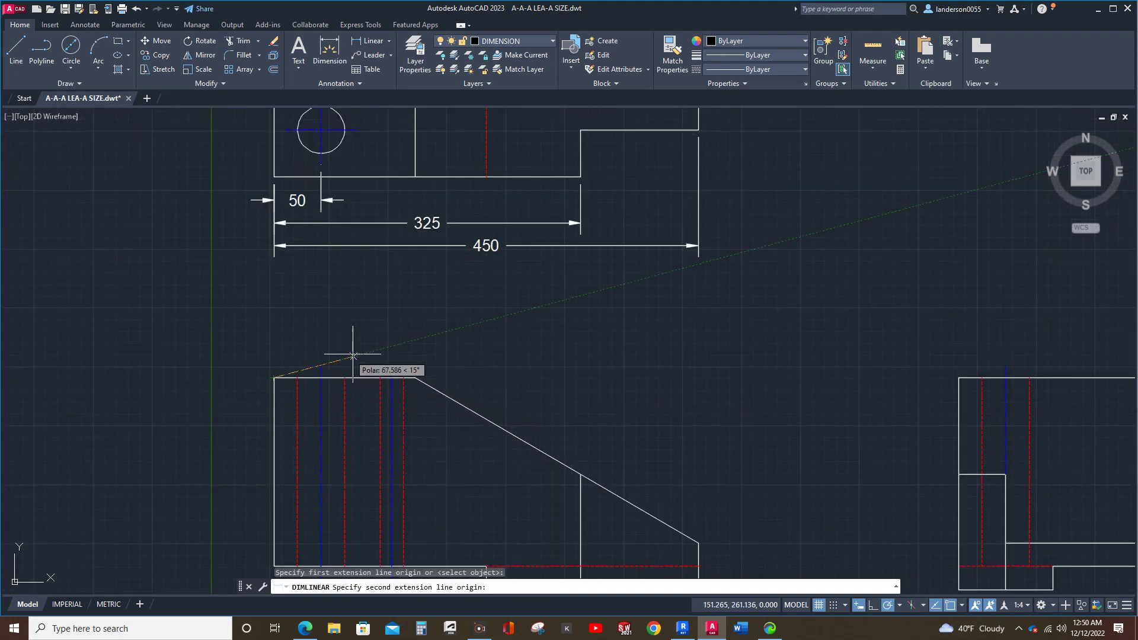
{"action": "left_click", "coordinate": [415, 361]}
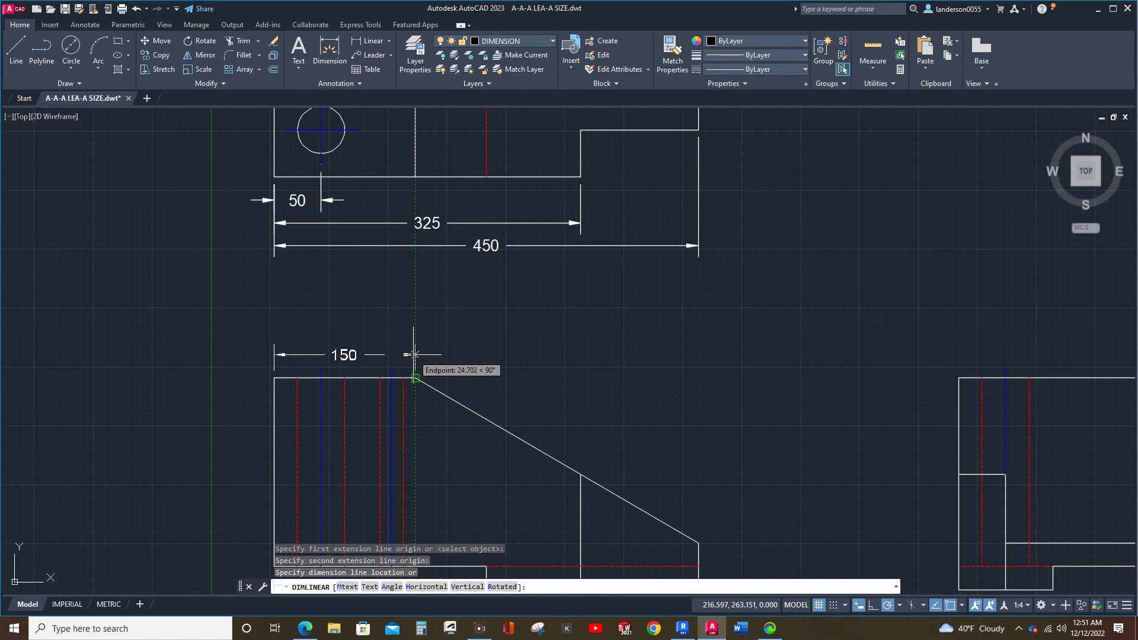
{"action": "left_click", "coordinate": [414, 354]}
{"action": "key", "text": "Escape"}
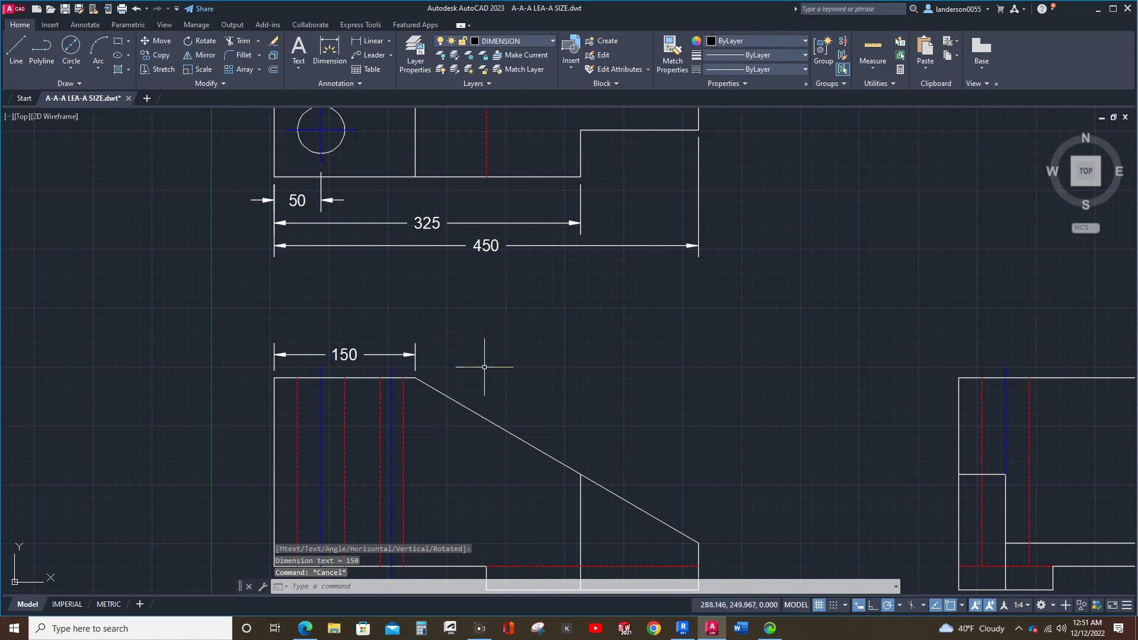
Step: Add a vertical 50 dimension at the front view's right end and move its text beside it
{"action": "scroll", "coordinate": [485, 367], "scroll_direction": "down", "scroll_amount": 3}
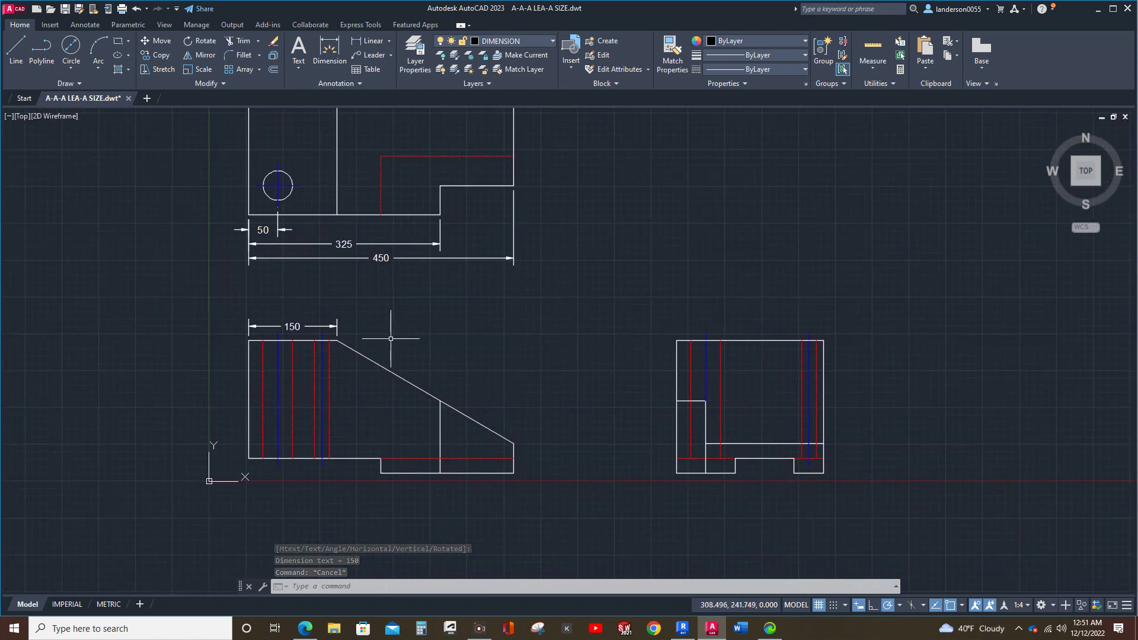
{"action": "type", "text": "dli"}
{"action": "key", "text": "space"}
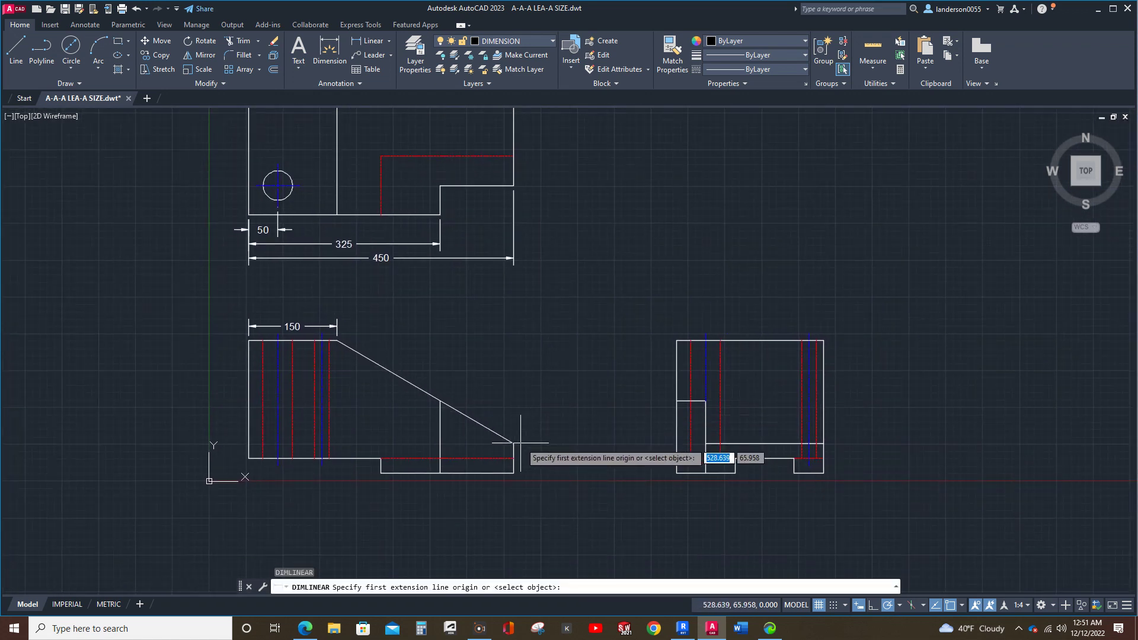
{"action": "left_click", "coordinate": [515, 443]}
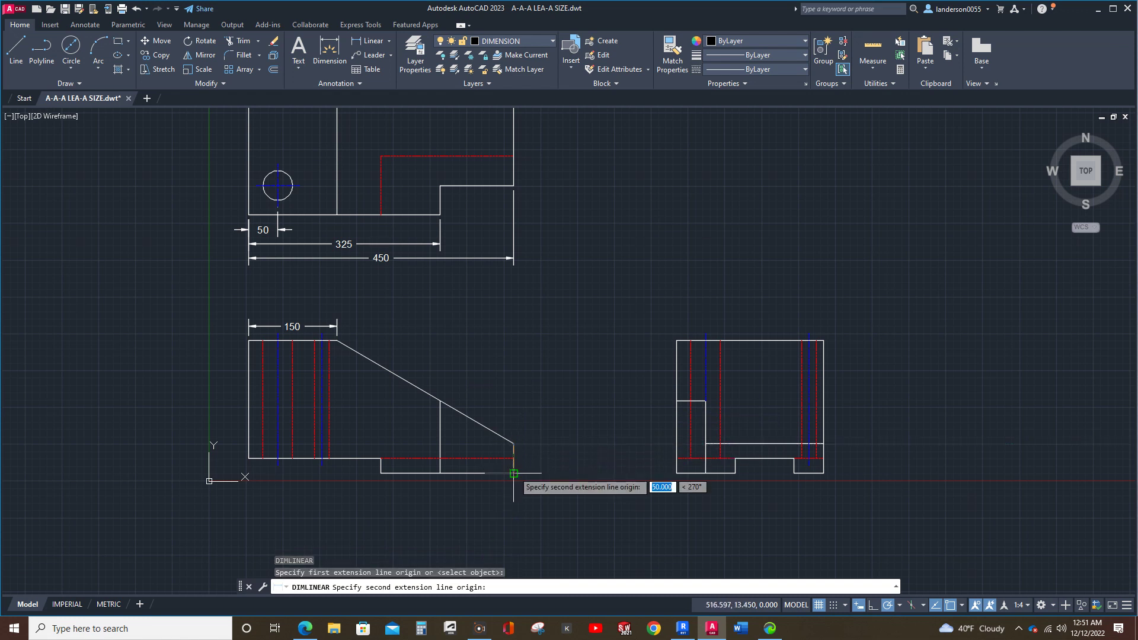
{"action": "left_click", "coordinate": [514, 473]}
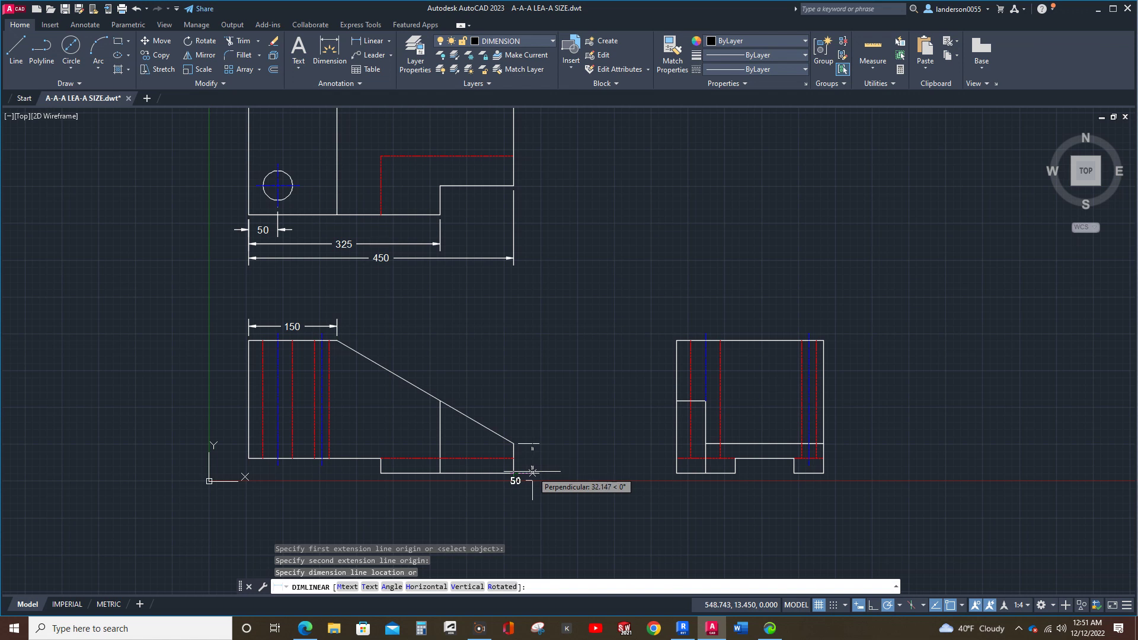
{"action": "left_click", "coordinate": [532, 471]}
{"action": "left_click", "coordinate": [515, 480]}
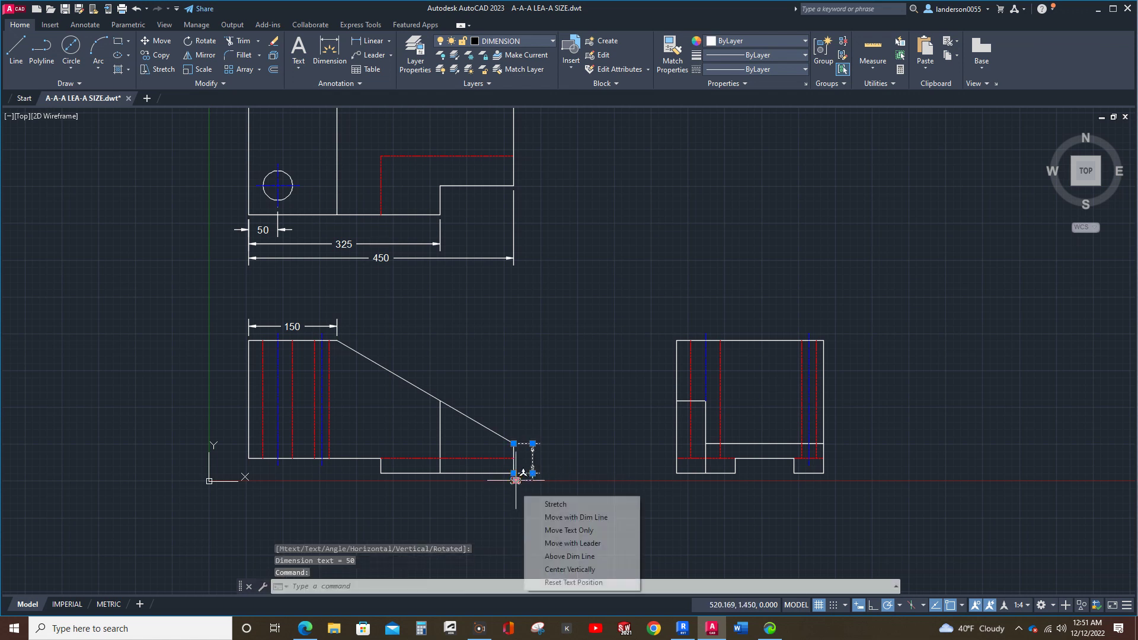
{"action": "left_click", "coordinate": [516, 480]}
{"action": "left_click", "coordinate": [532, 458]}
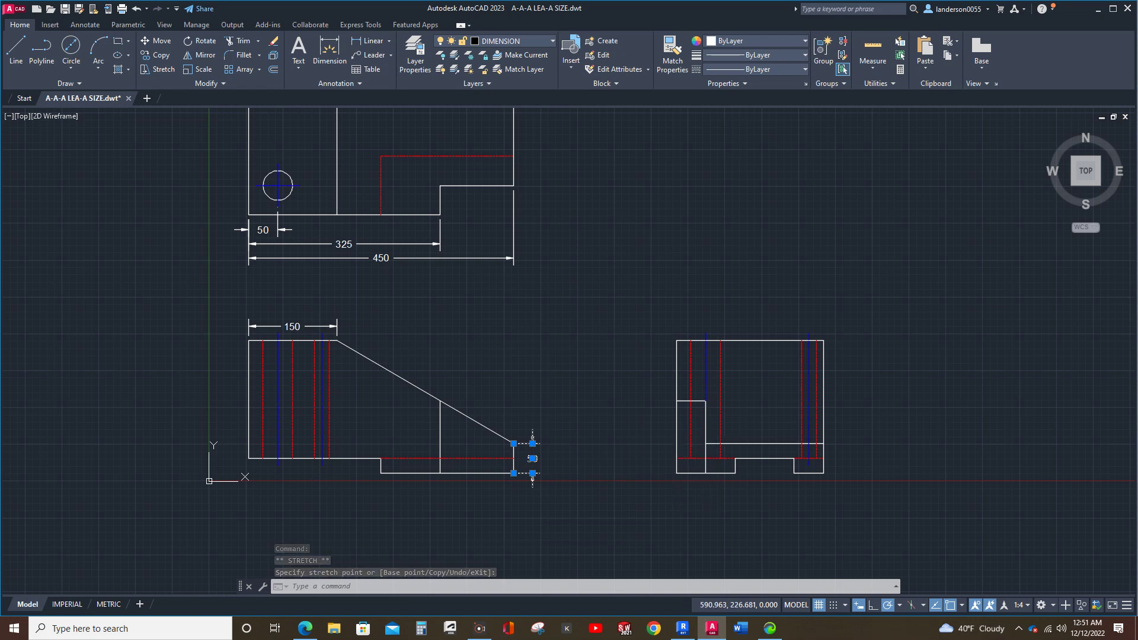
{"action": "key", "text": "Escape"}
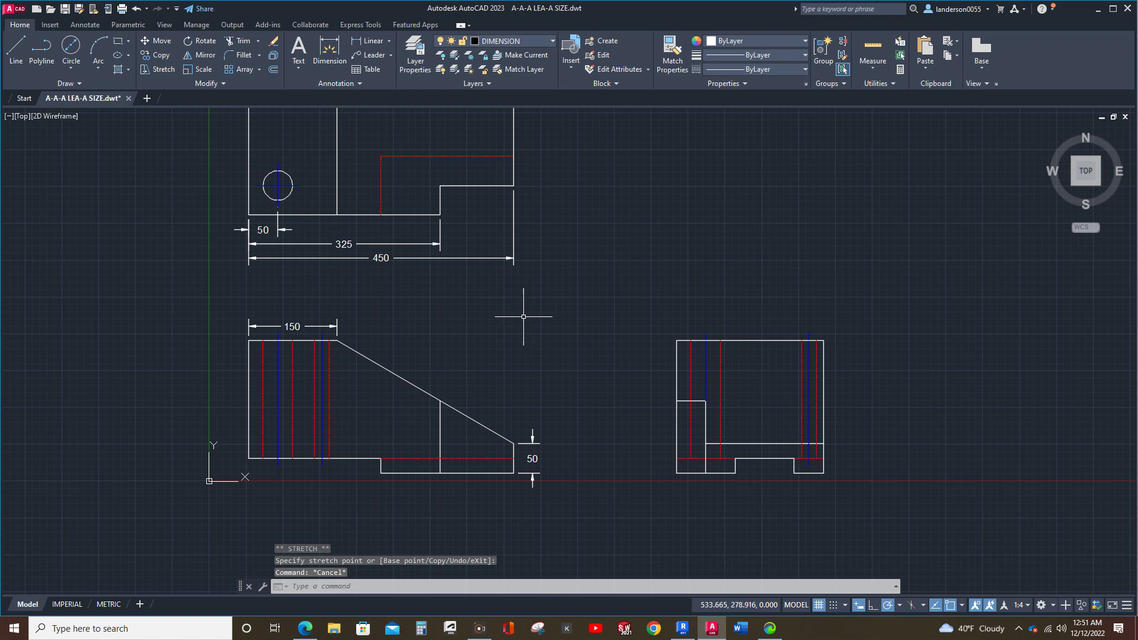
Step: Add a 225 linear dimension below the front view's bottom edge
{"action": "left_click", "coordinate": [373, 41]}
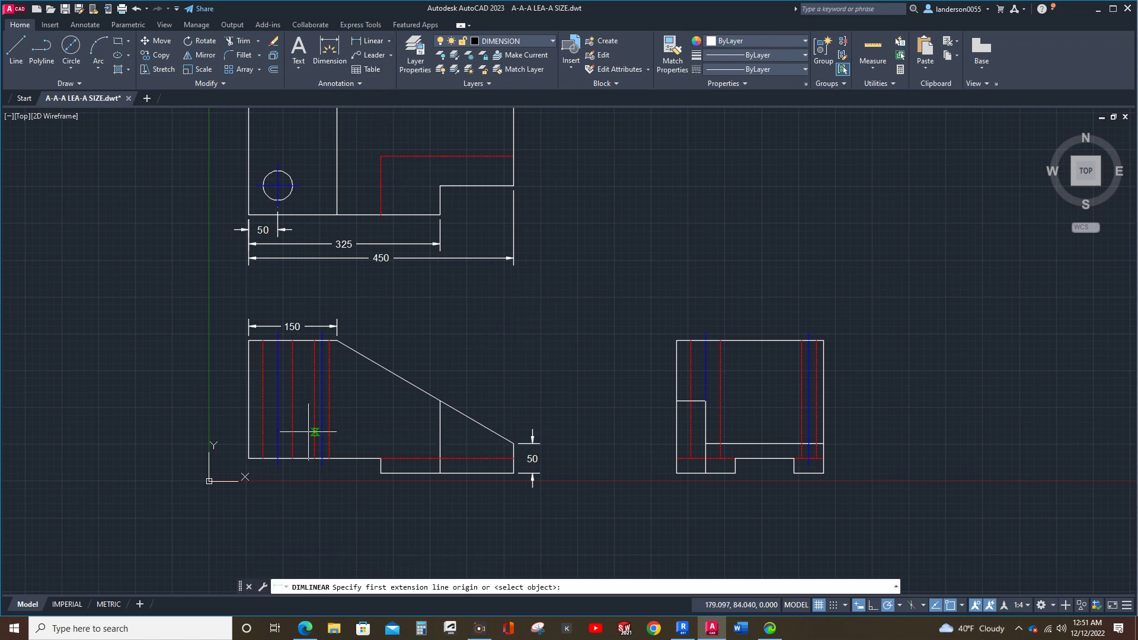
{"action": "left_click", "coordinate": [371, 473]}
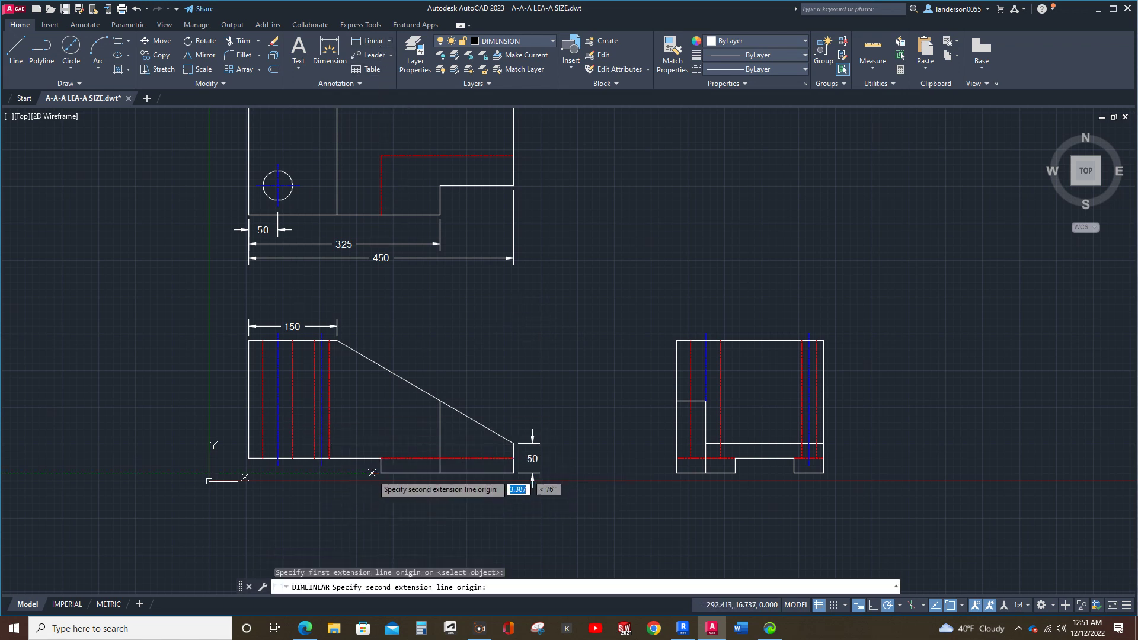
{"action": "left_click", "coordinate": [248, 458]}
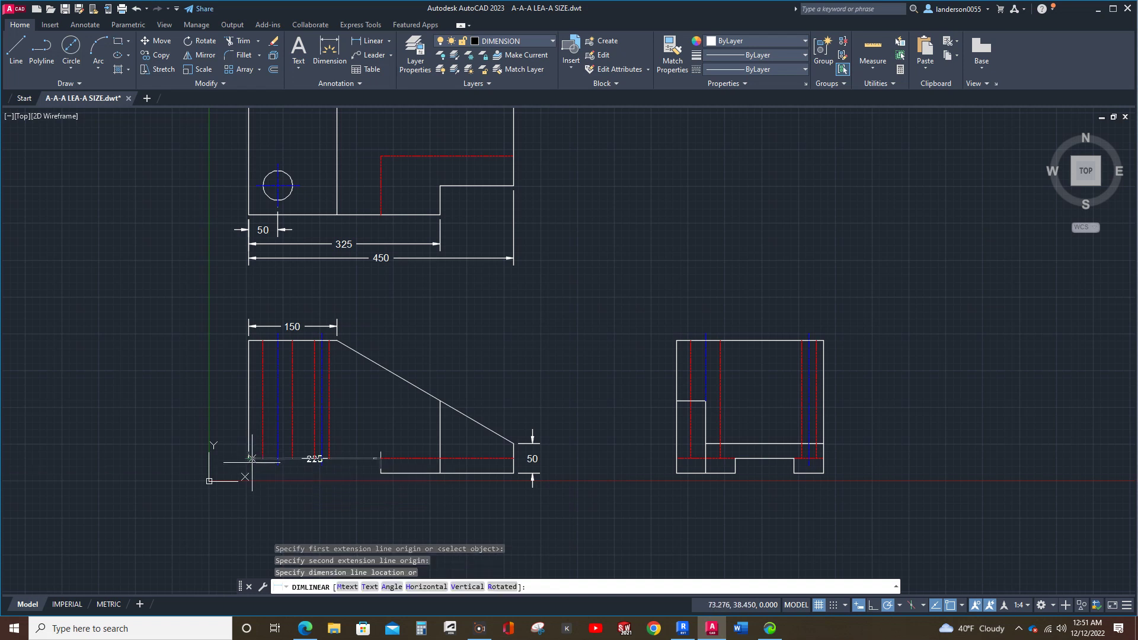
{"action": "left_click", "coordinate": [266, 488]}
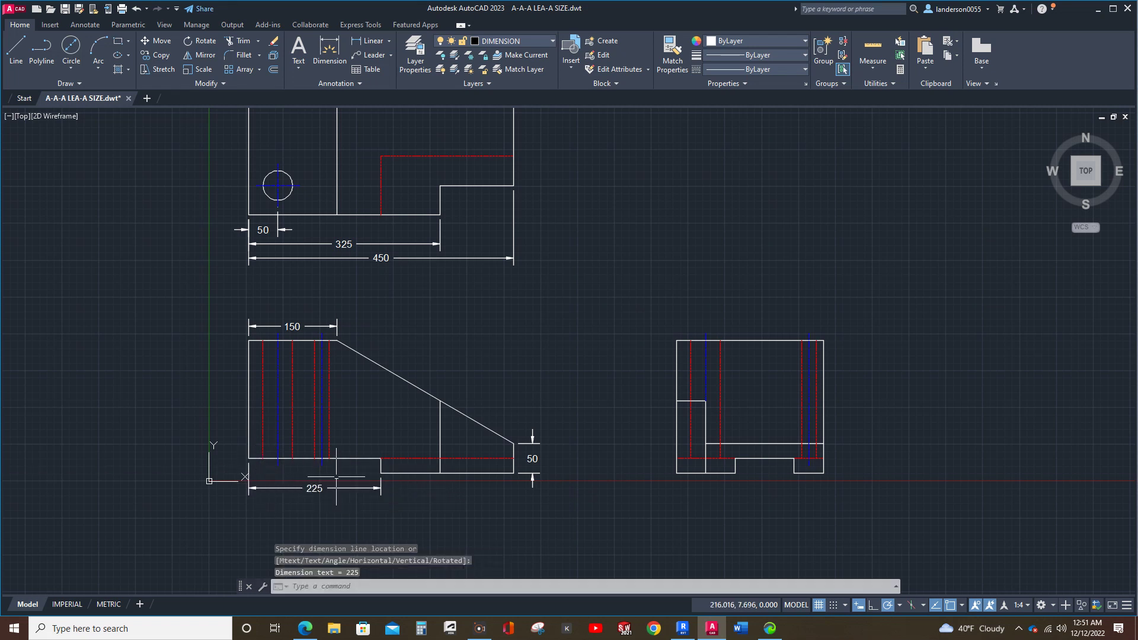
Step: Add a vertical 25 base-thickness dimension left of the front view's lower end
{"action": "key", "text": "Return"}
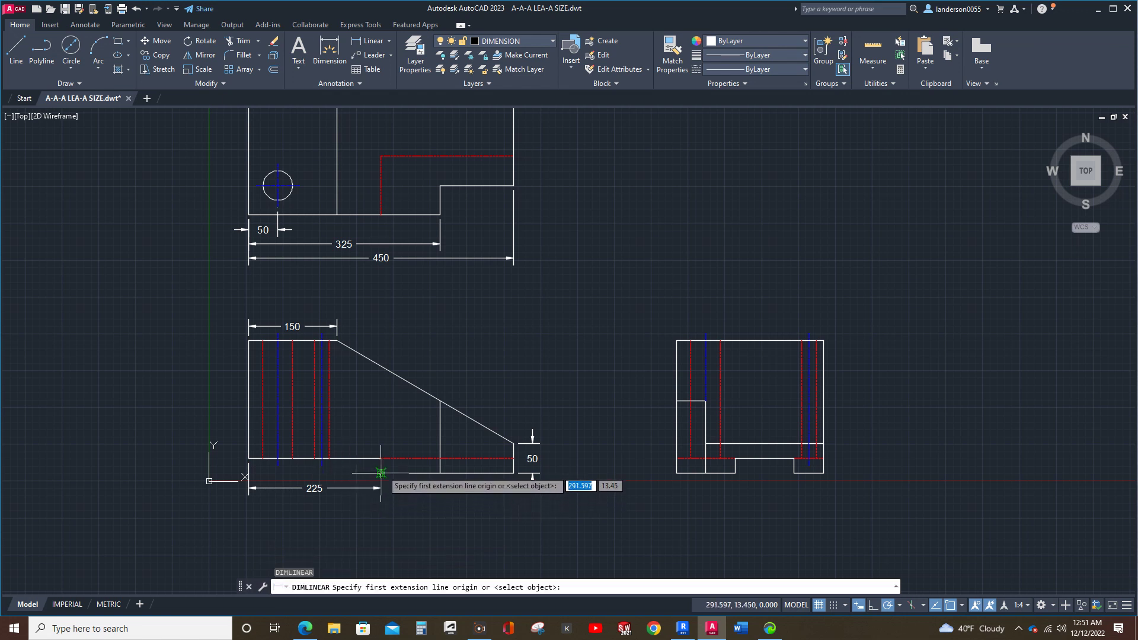
{"action": "left_click", "coordinate": [332, 469]}
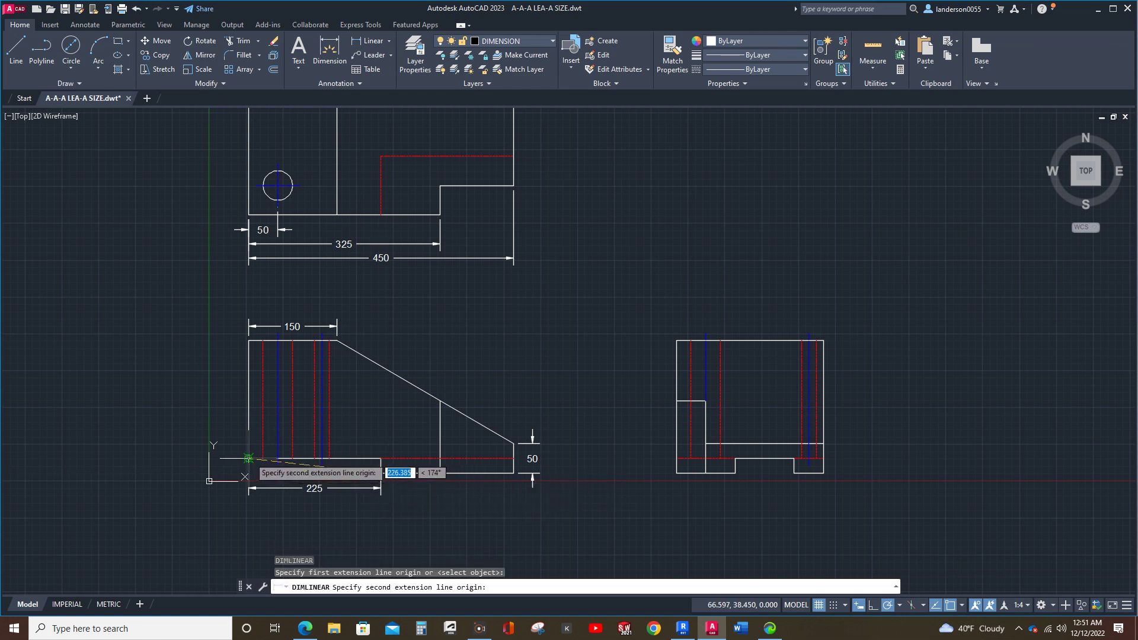
{"action": "left_click", "coordinate": [248, 459]}
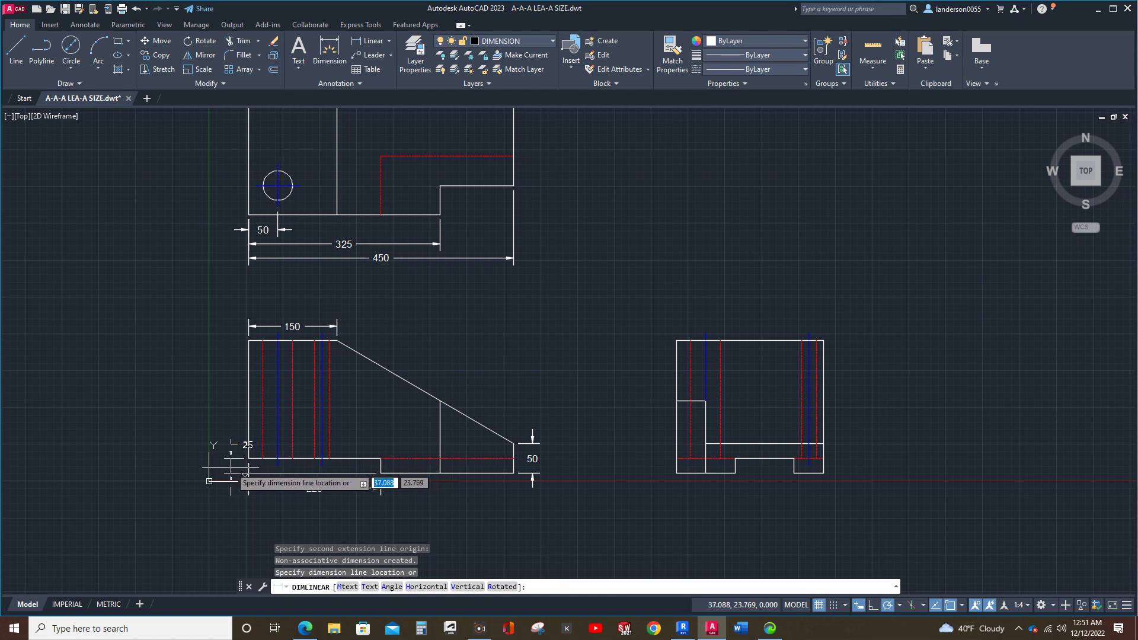
{"action": "left_click", "coordinate": [232, 466]}
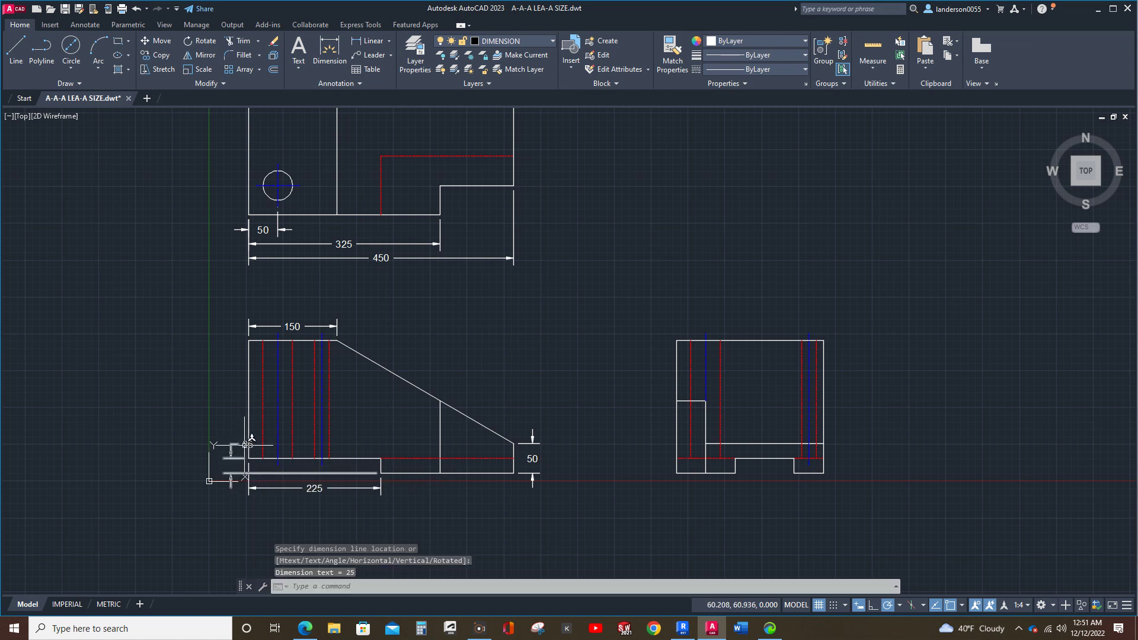
{"action": "left_click", "coordinate": [237, 458]}
{"action": "left_click", "coordinate": [248, 445]}
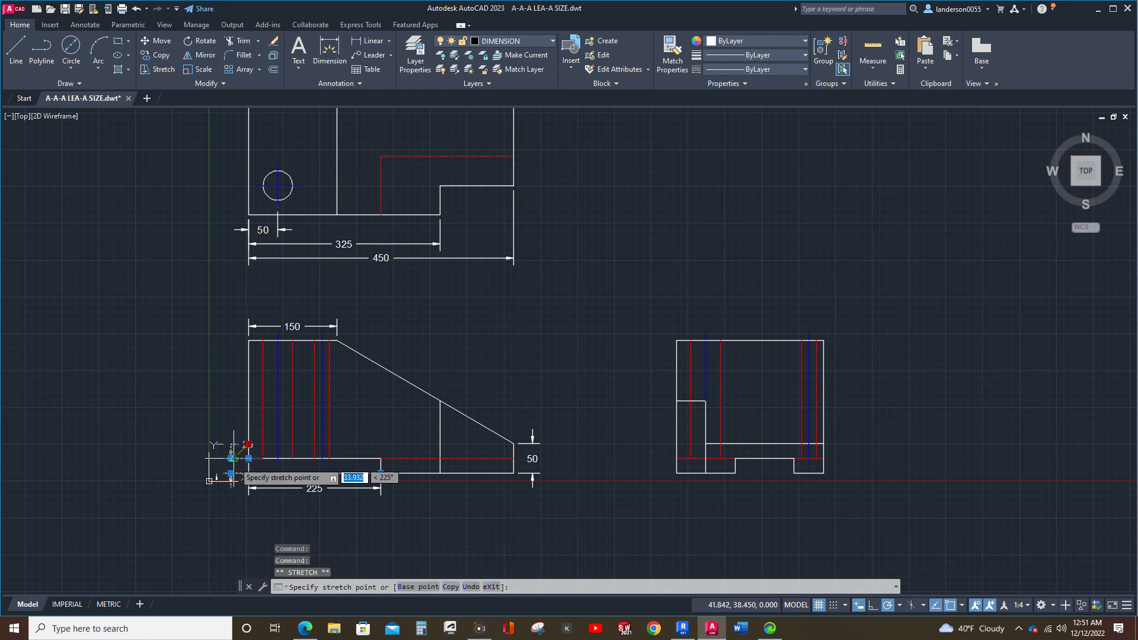
{"action": "left_click", "coordinate": [233, 466]}
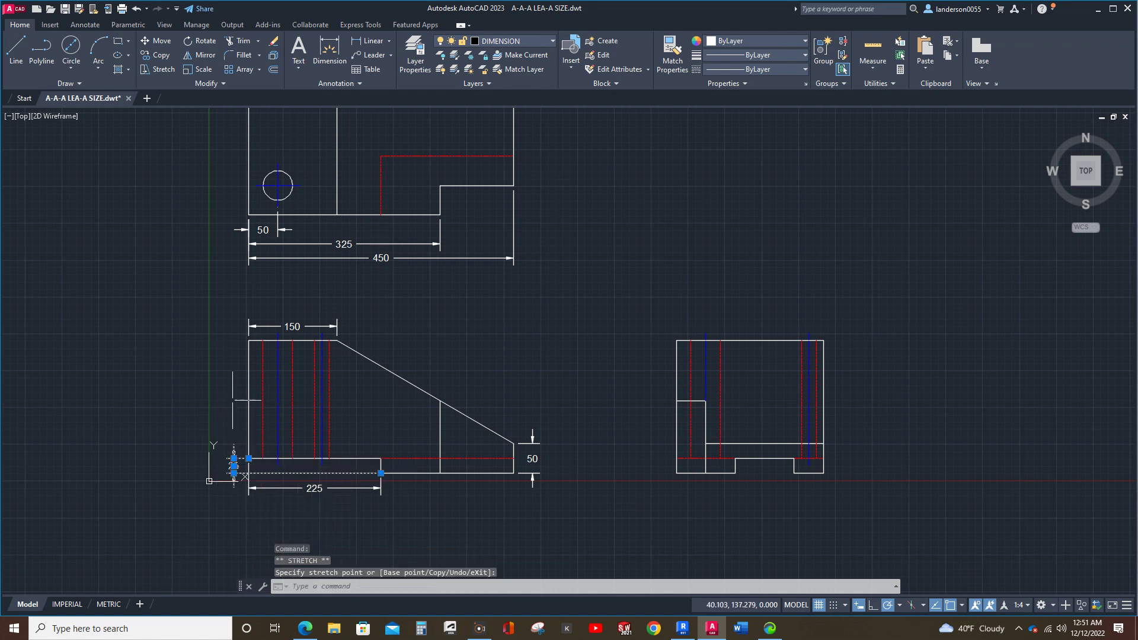
{"action": "key", "text": "Escape"}
Step: Move the 25 dimension text to a clear spot away from the part outline
{"action": "scroll", "coordinate": [239, 479], "scroll_direction": "up", "scroll_amount": 6}
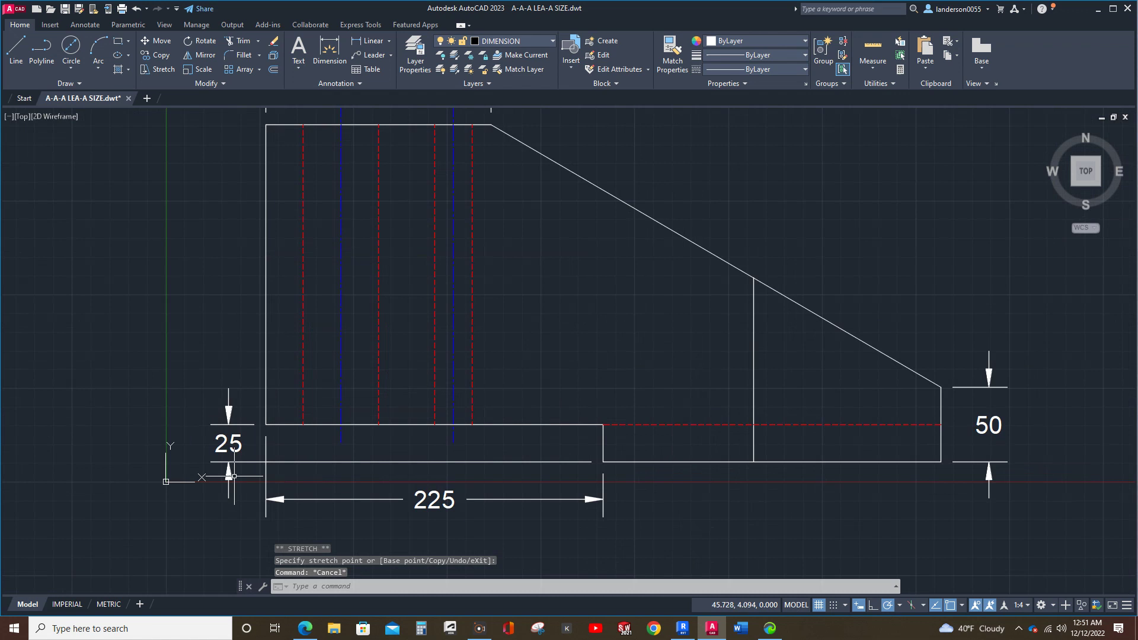
{"action": "left_click", "coordinate": [236, 422]}
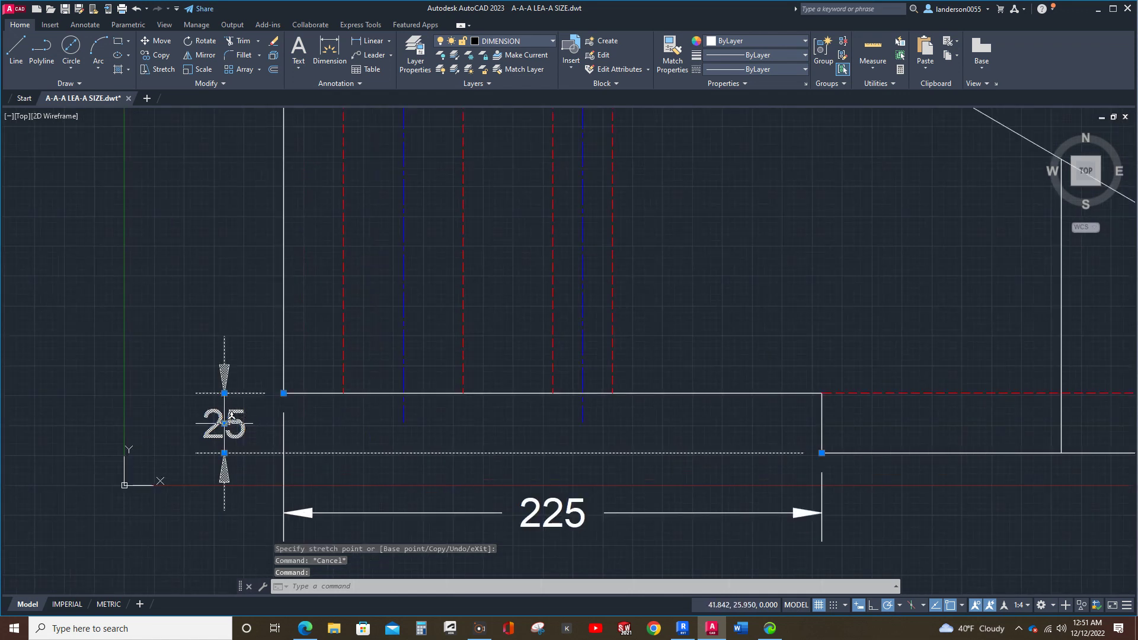
{"action": "left_click", "coordinate": [225, 423]}
{"action": "left_click", "coordinate": [217, 423]}
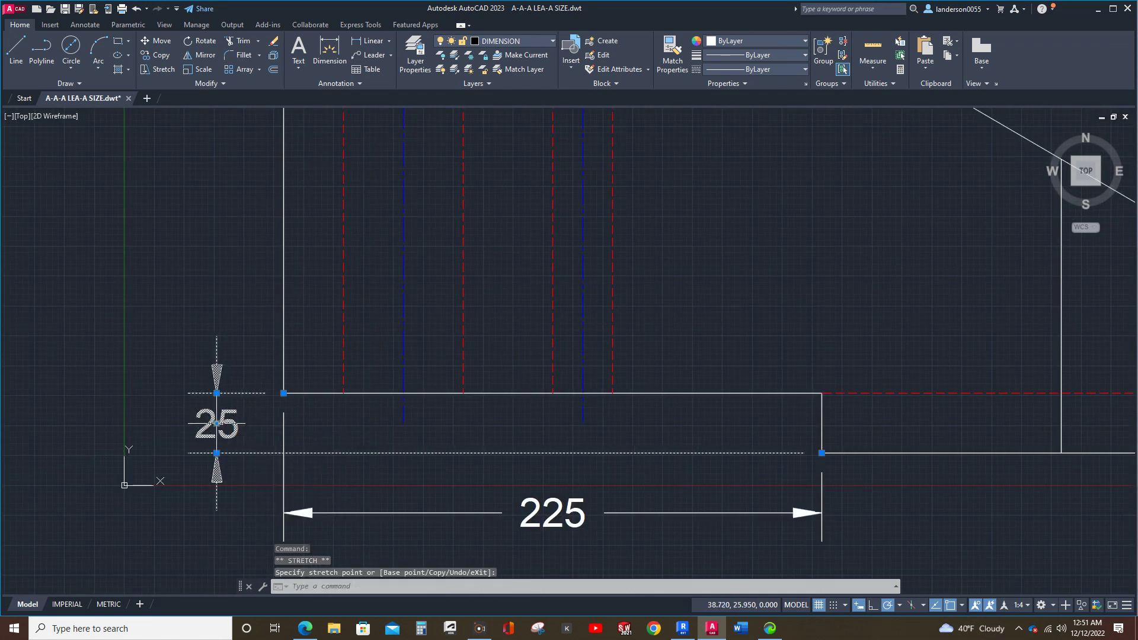
{"action": "scroll", "coordinate": [382, 451], "scroll_direction": "down", "scroll_amount": 2}
{"action": "scroll", "coordinate": [631, 511], "scroll_direction": "down", "scroll_amount": 2}
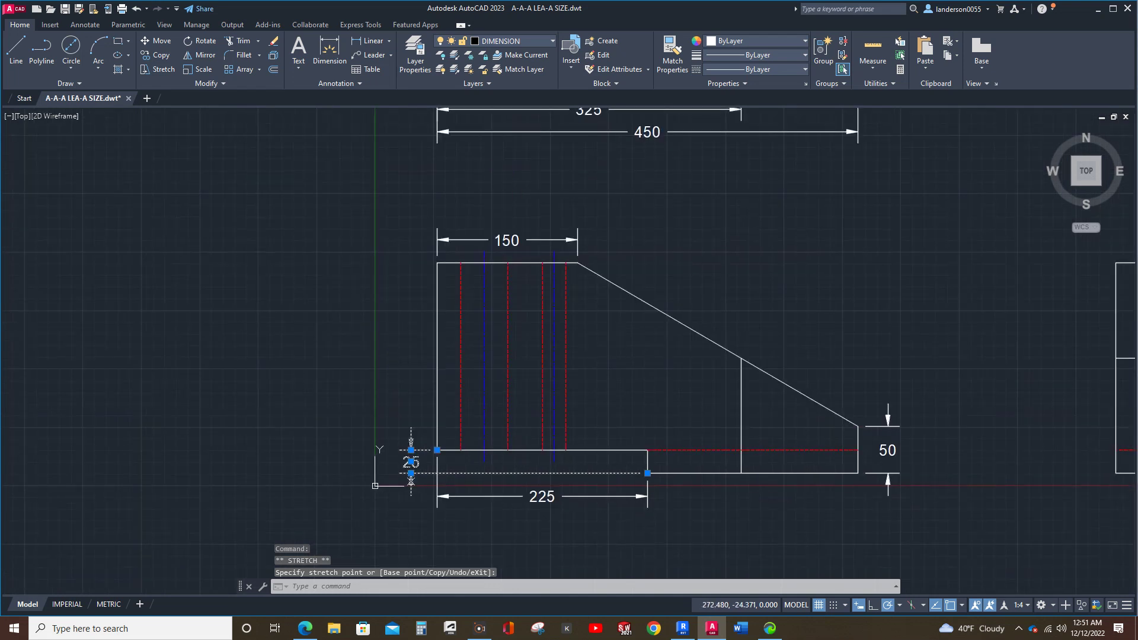
{"action": "mouse_move", "coordinate": [632, 510]}
{"action": "middle_mouse_down"}
{"action": "mouse_move", "coordinate": [157, 388]}
{"action": "mouse_move", "coordinate": [175, 480]}
{"action": "middle_mouse_up"}
{"action": "scroll", "coordinate": [509, 470], "scroll_direction": "down", "scroll_amount": 2}
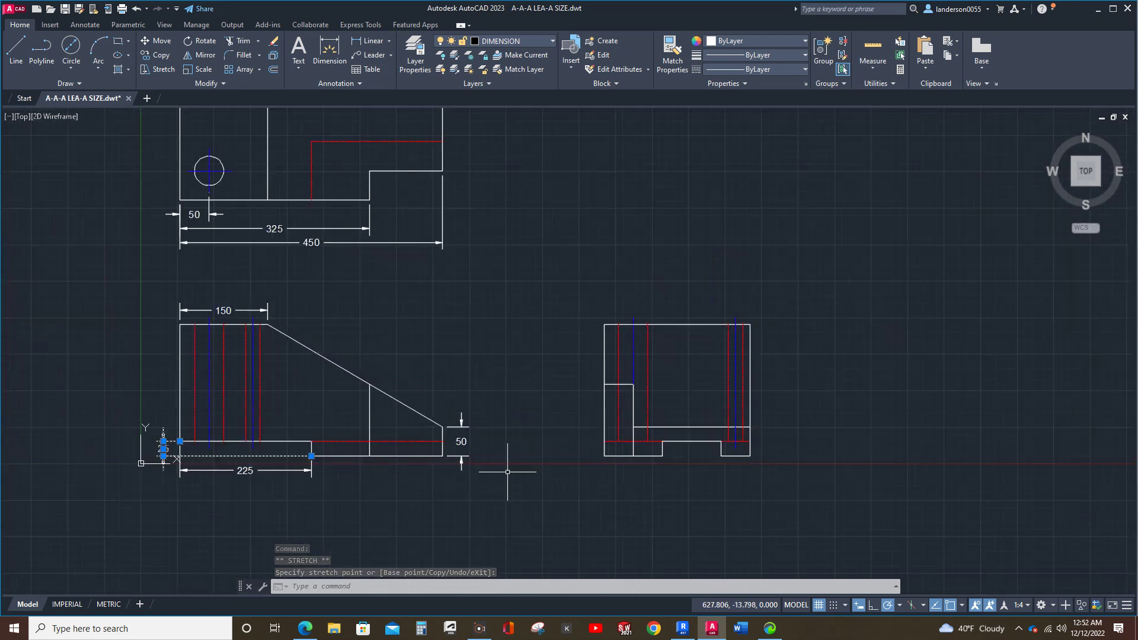
{"action": "key", "text": "Escape"}
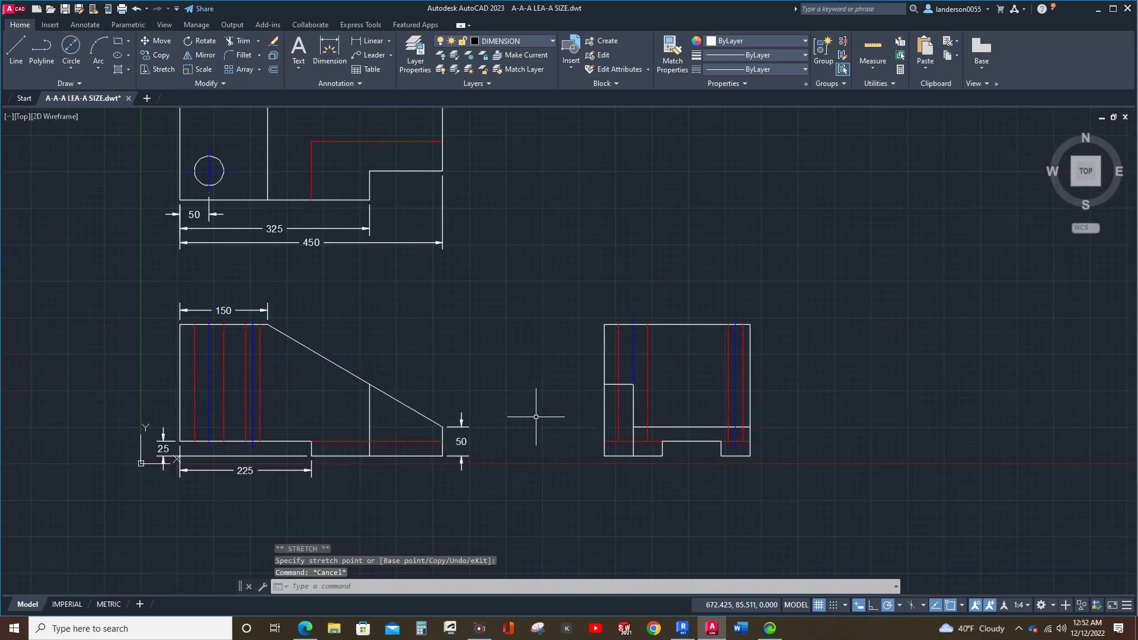
Step: Dimension the side view's left edge with a vertical 225 overall height using DLI
{"action": "type", "text": "dli"}
{"action": "key", "text": "Return"}
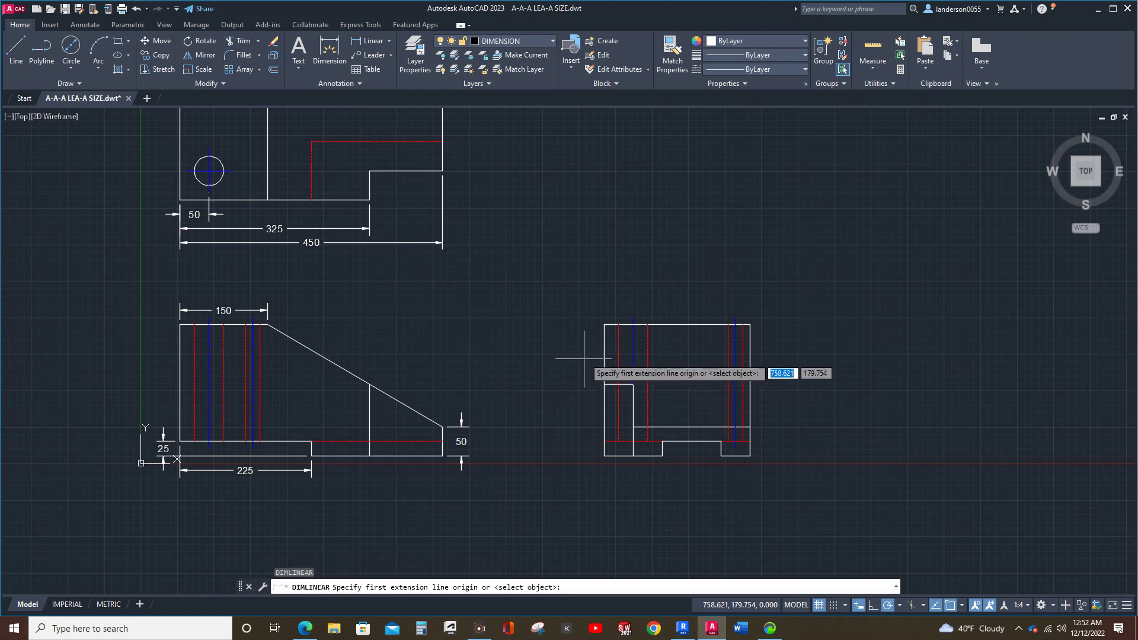
{"action": "left_click", "coordinate": [604, 325]}
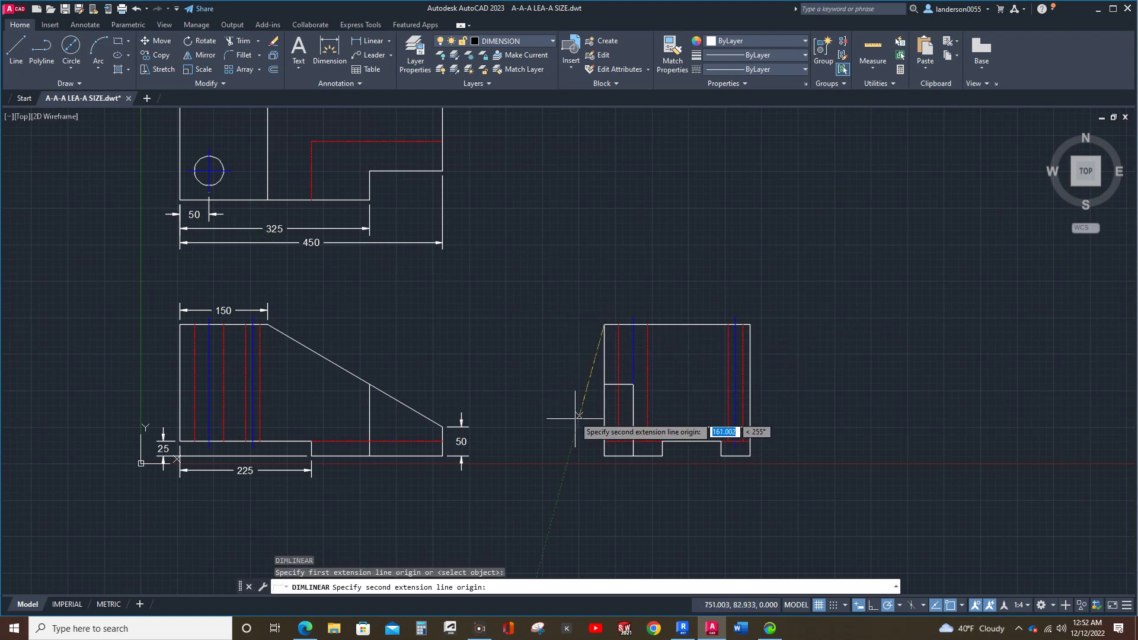
{"action": "left_click", "coordinate": [604, 456]}
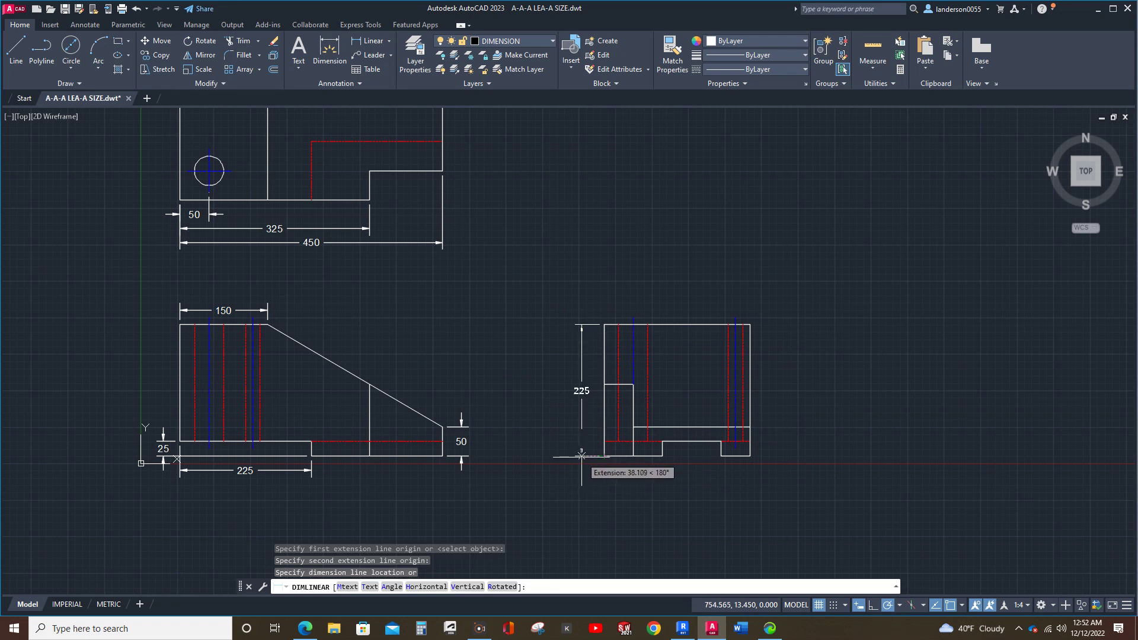
{"action": "left_click", "coordinate": [581, 455]}
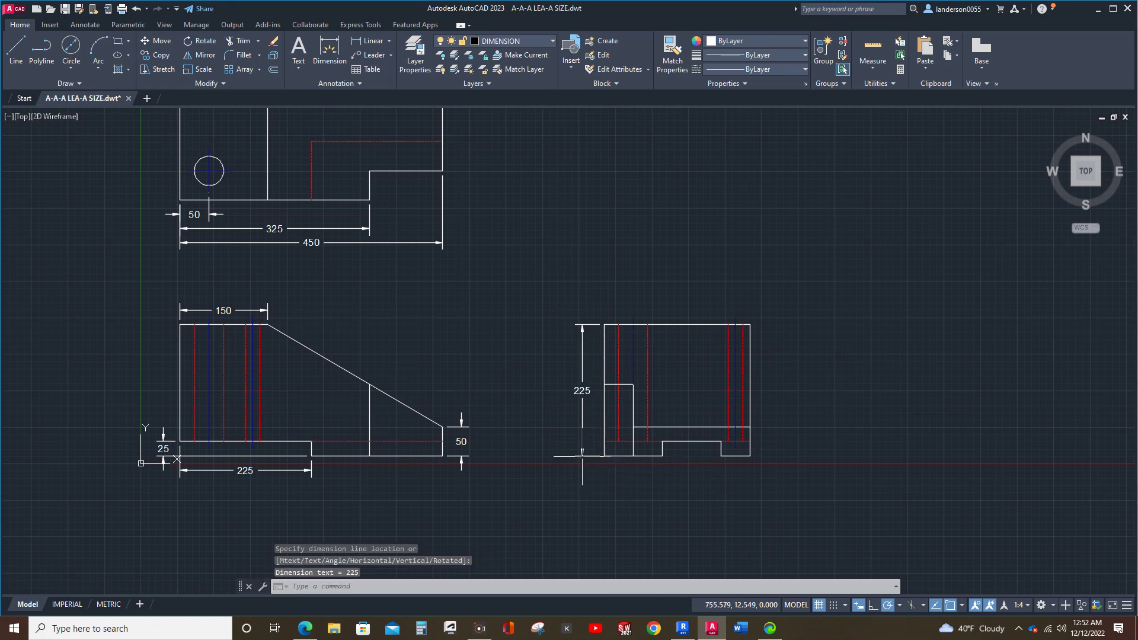
{"action": "middle_click_drag", "start_coordinate": [517, 363], "coordinate": [498, 482]}
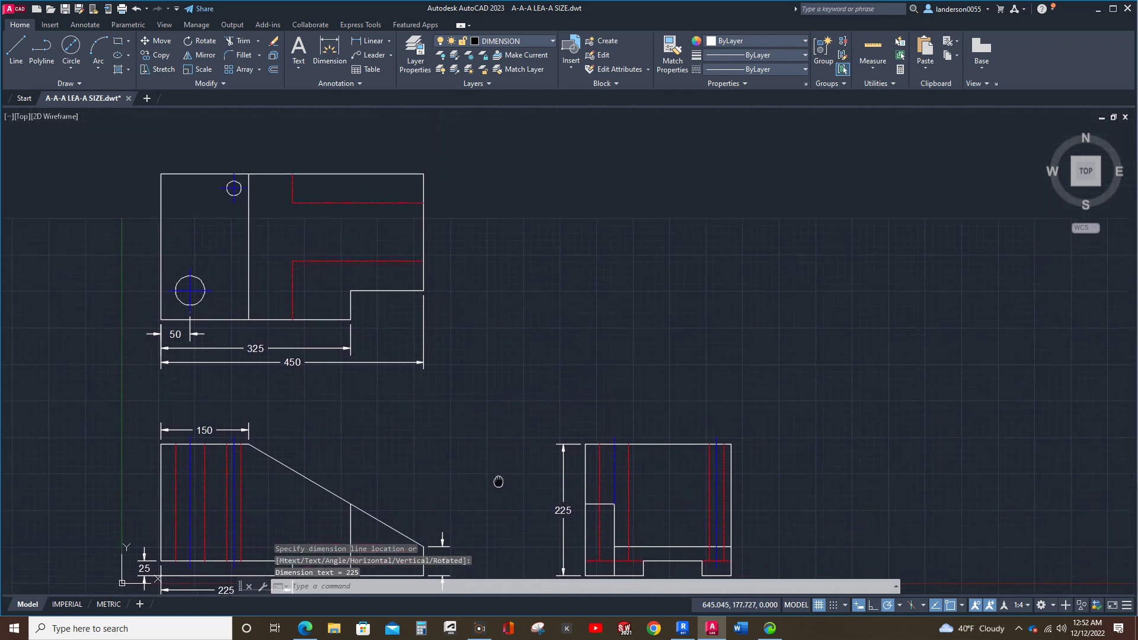
Step: Add vertical 200 (to the step) and 250 overall dimensions along the top view's right side
{"action": "key", "text": "Return"}
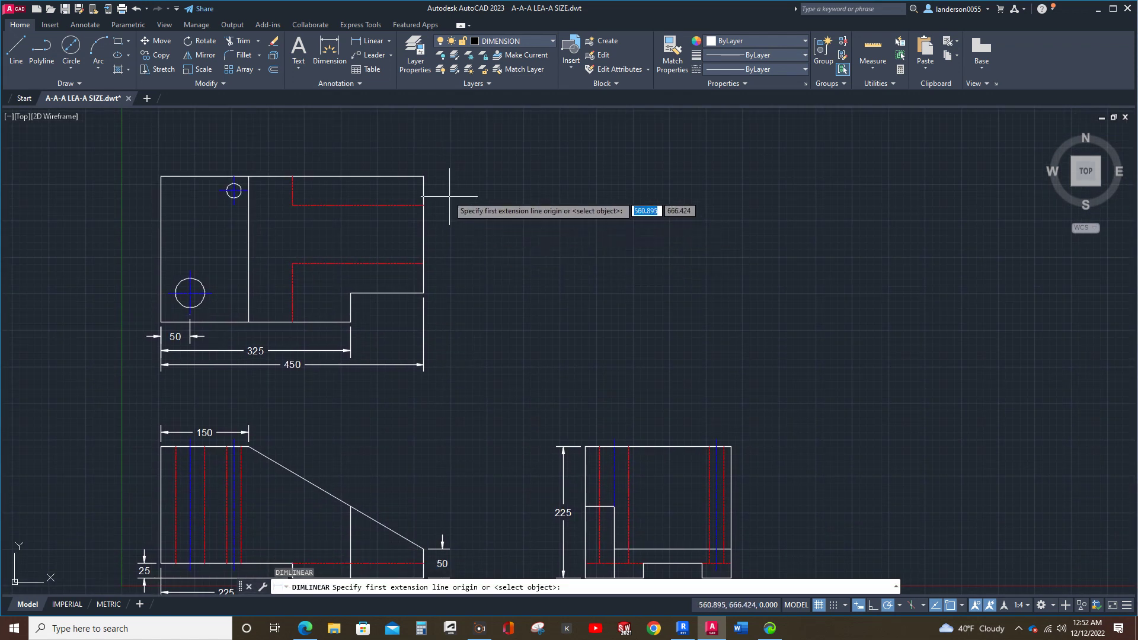
{"action": "left_click", "coordinate": [424, 177]}
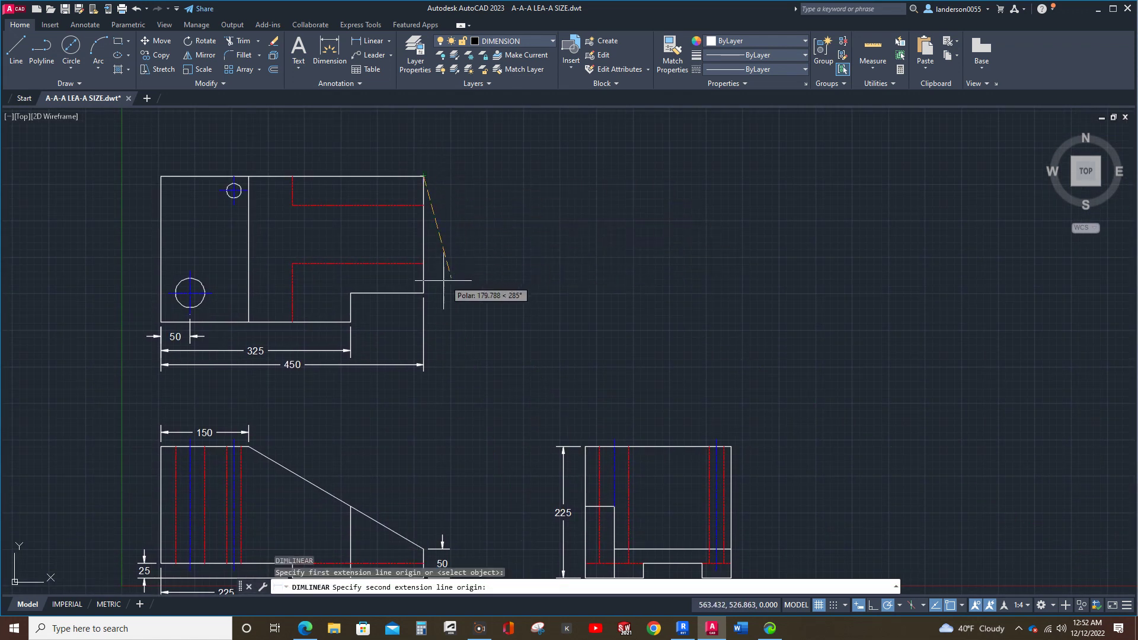
{"action": "left_click", "coordinate": [424, 293]}
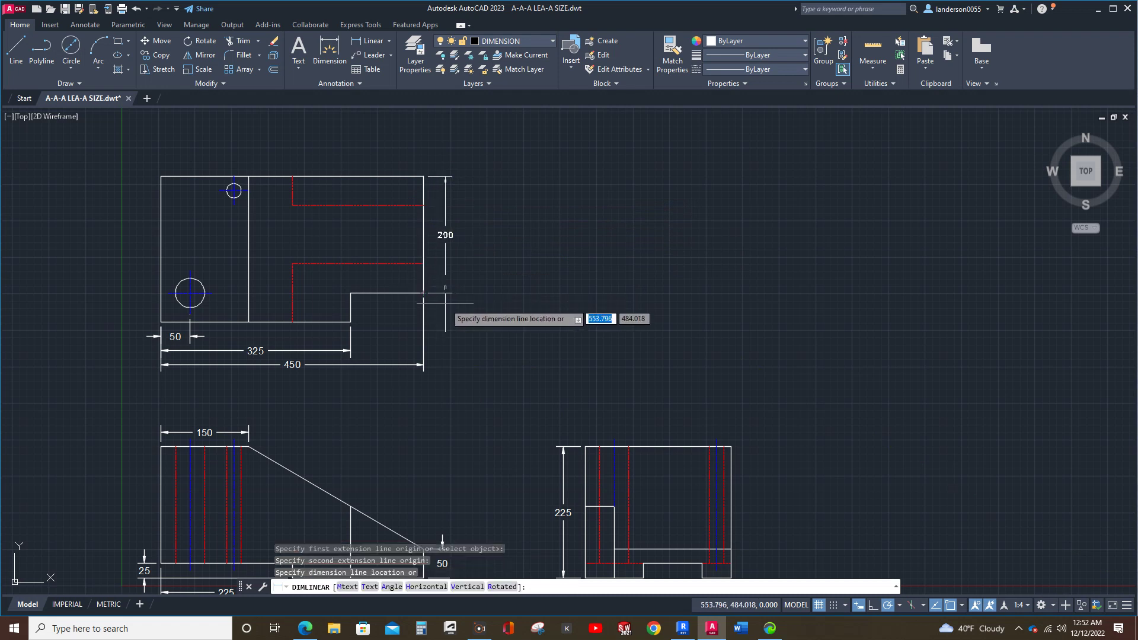
{"action": "left_click", "coordinate": [445, 301]}
{"action": "key", "text": "Return"}
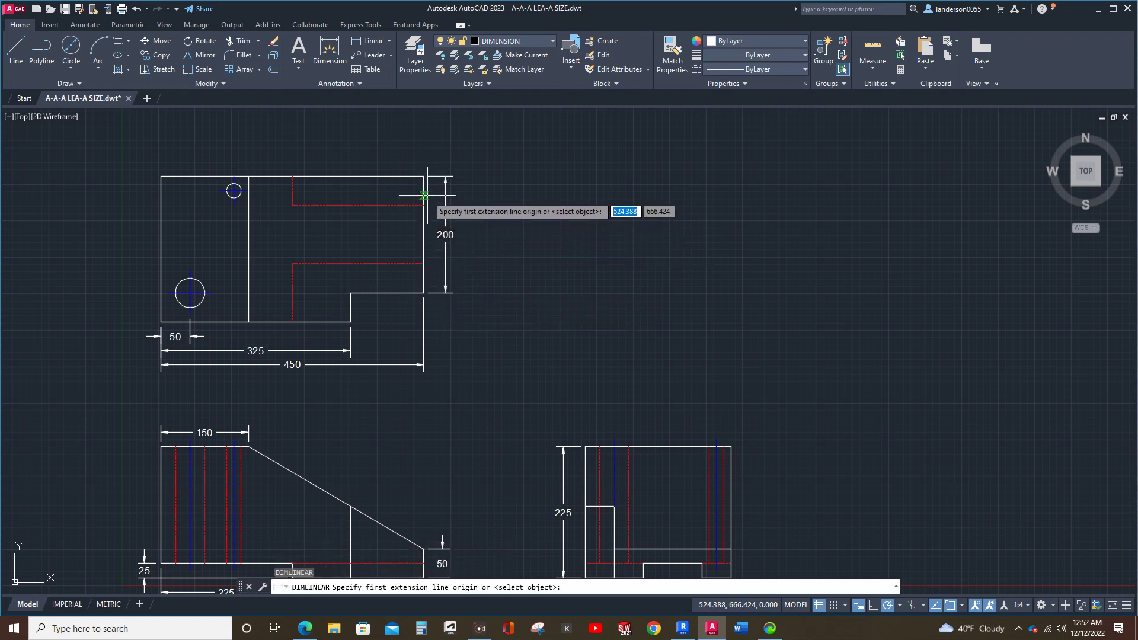
{"action": "left_click", "coordinate": [423, 176]}
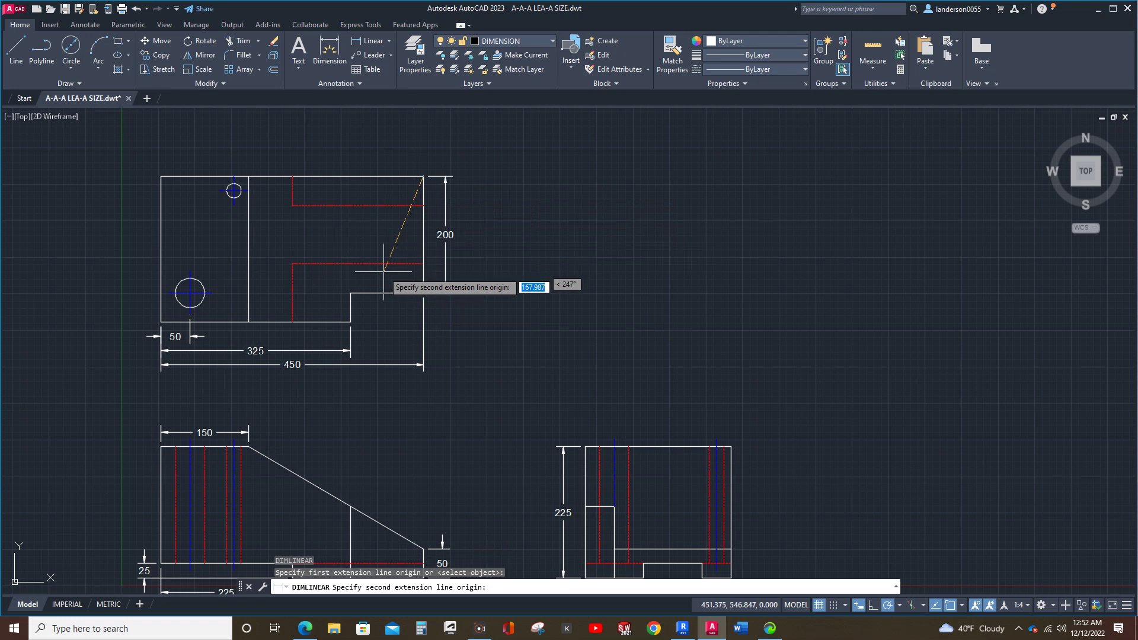
{"action": "left_click", "coordinate": [350, 322]}
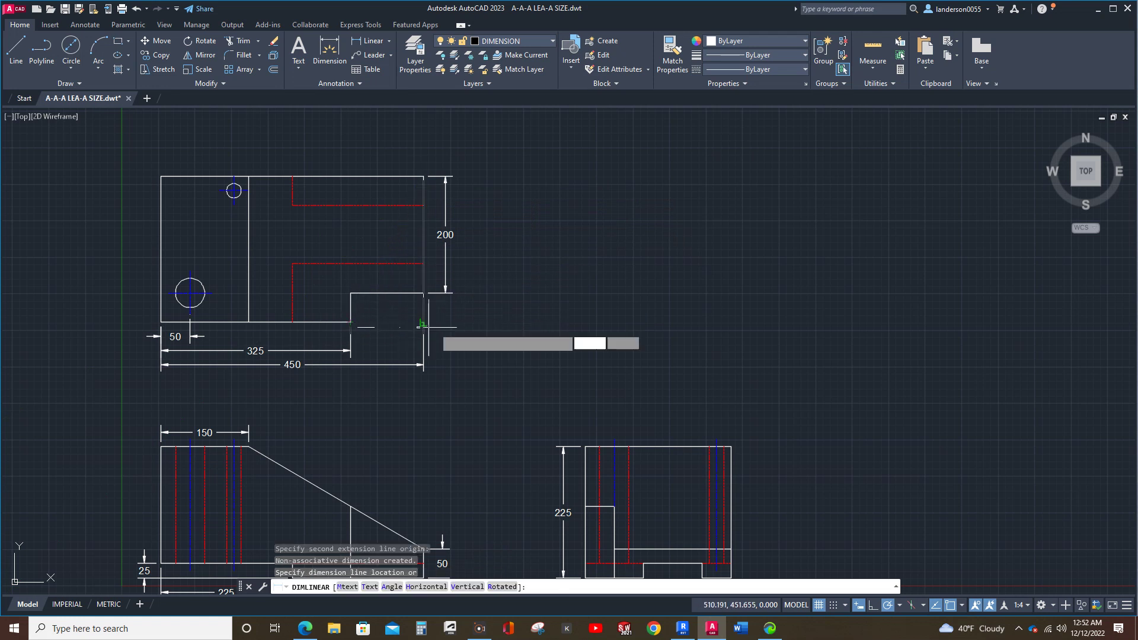
{"action": "left_click", "coordinate": [471, 318]}
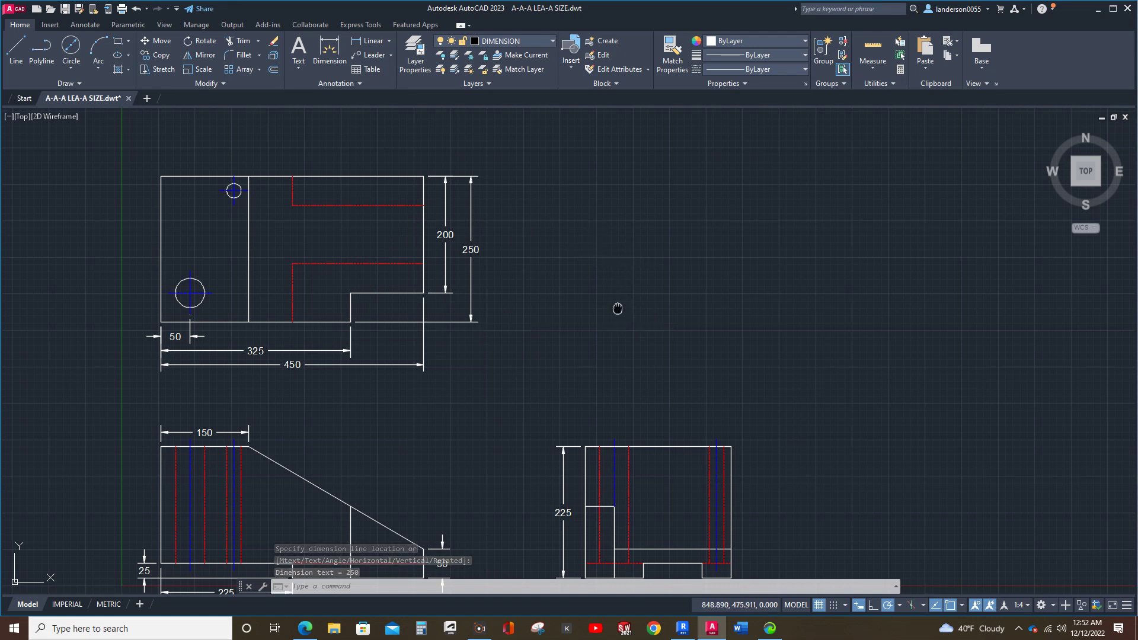
{"action": "mouse_move", "coordinate": [614, 307]}
{"action": "middle_mouse_down"}
{"action": "mouse_move", "coordinate": [625, 279]}
{"action": "mouse_move", "coordinate": [644, 271]}
{"action": "mouse_move", "coordinate": [688, 282]}
{"action": "middle_mouse_up"}
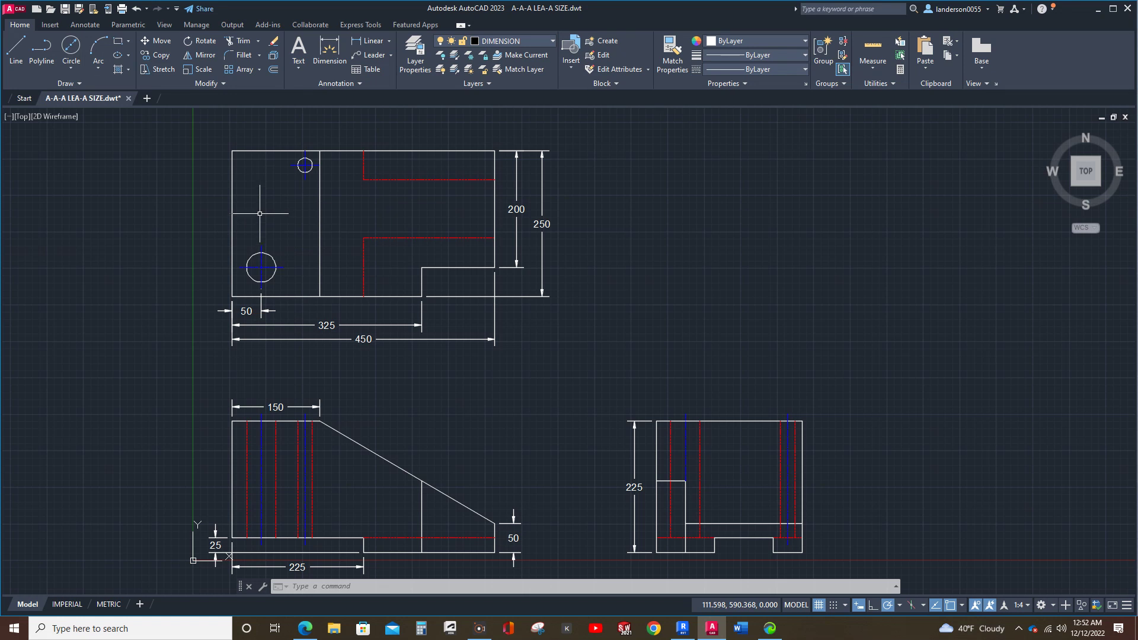
Step: Place a vertical linear dimension left of the top view, from the lower-left hole to the bottom-left corner
{"action": "left_click", "coordinate": [372, 41]}
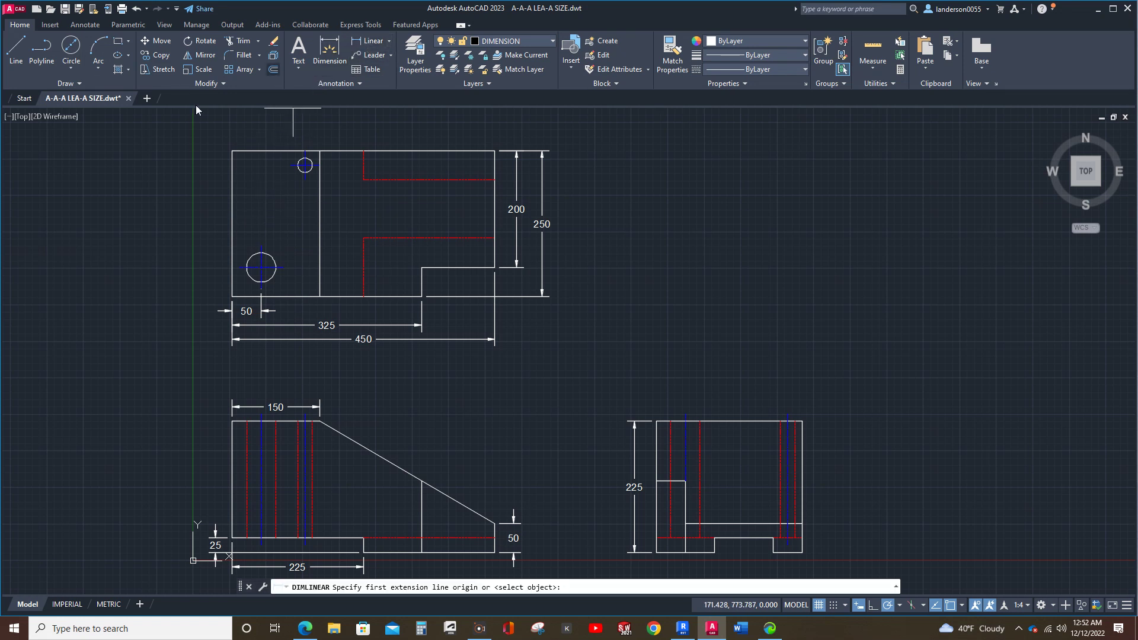
{"action": "left_click", "coordinate": [239, 267]}
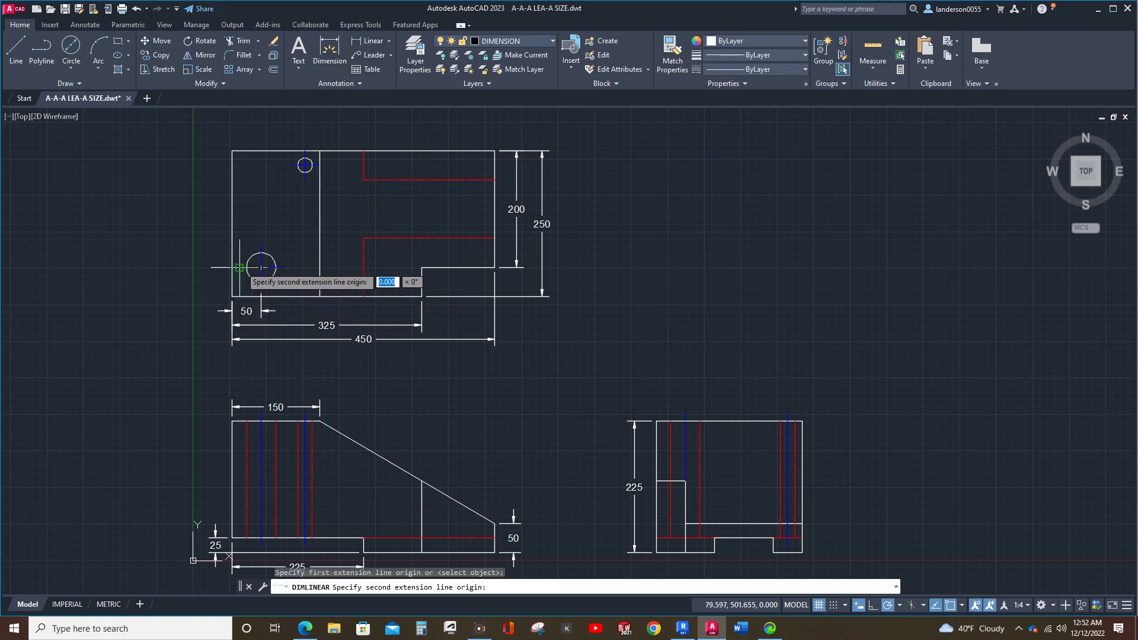
{"action": "left_click", "coordinate": [231, 296]}
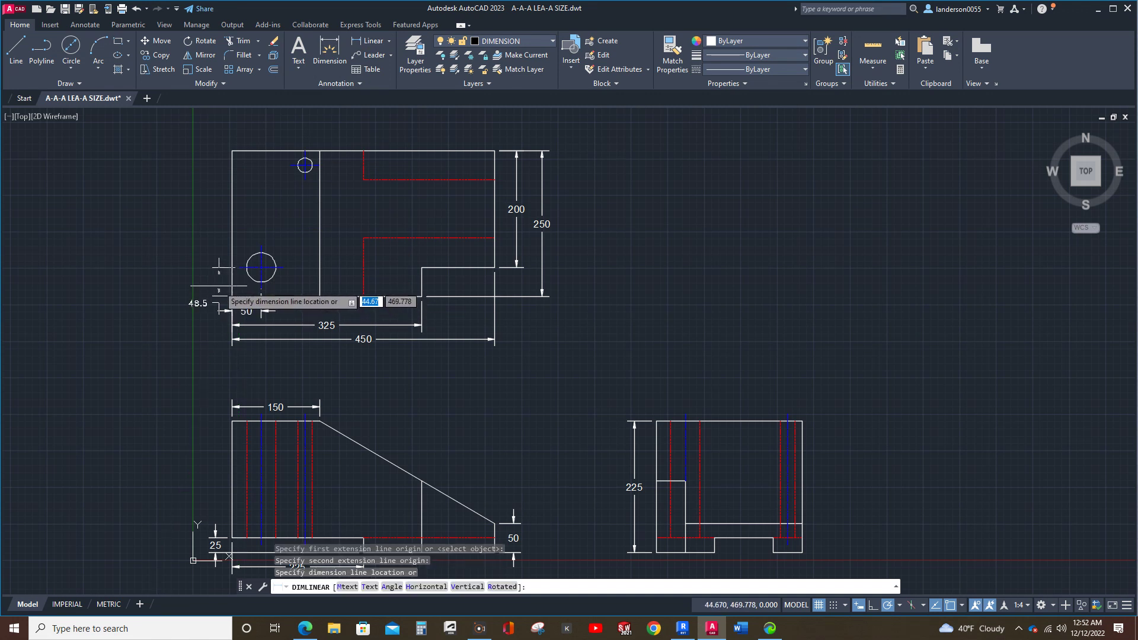
{"action": "left_click", "coordinate": [216, 278]}
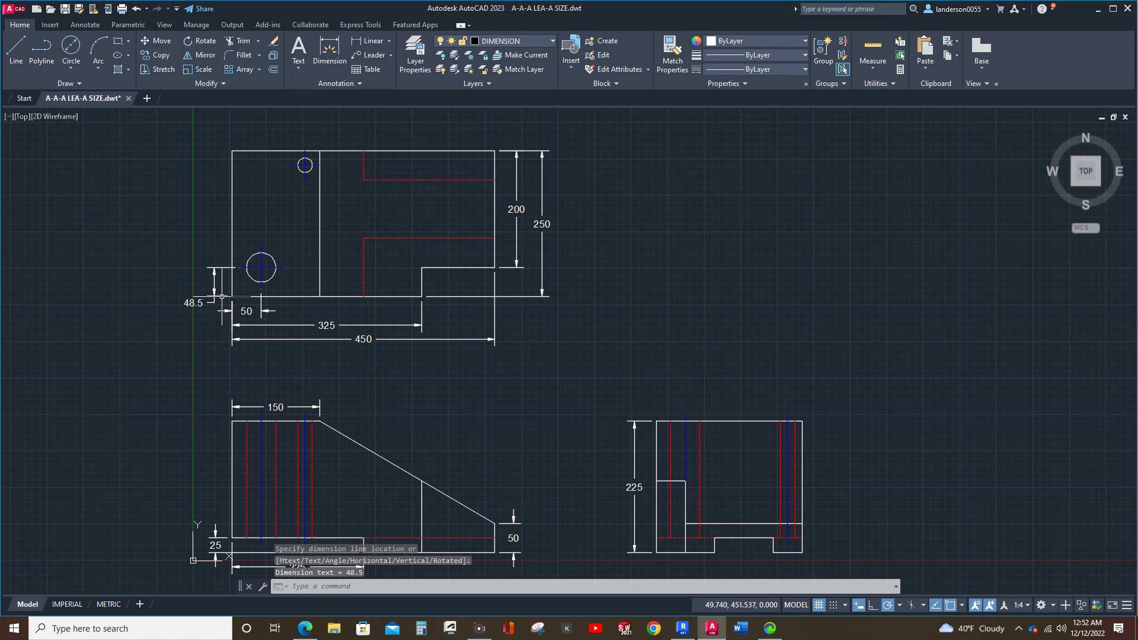
Step: Snap the dimension's end to the hole's centre line so it reads 50, with the text centred between arrows
{"action": "scroll", "coordinate": [222, 296], "scroll_direction": "up", "scroll_amount": 6}
{"action": "left_click", "coordinate": [213, 287]}
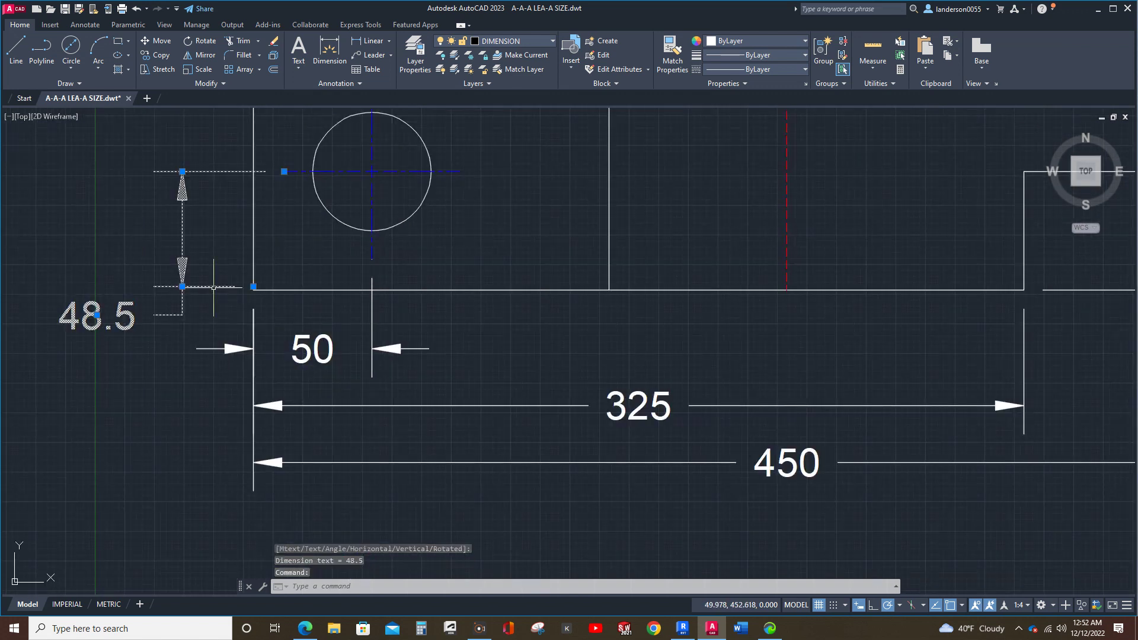
{"action": "scroll", "coordinate": [253, 286], "scroll_direction": "up", "scroll_amount": 7}
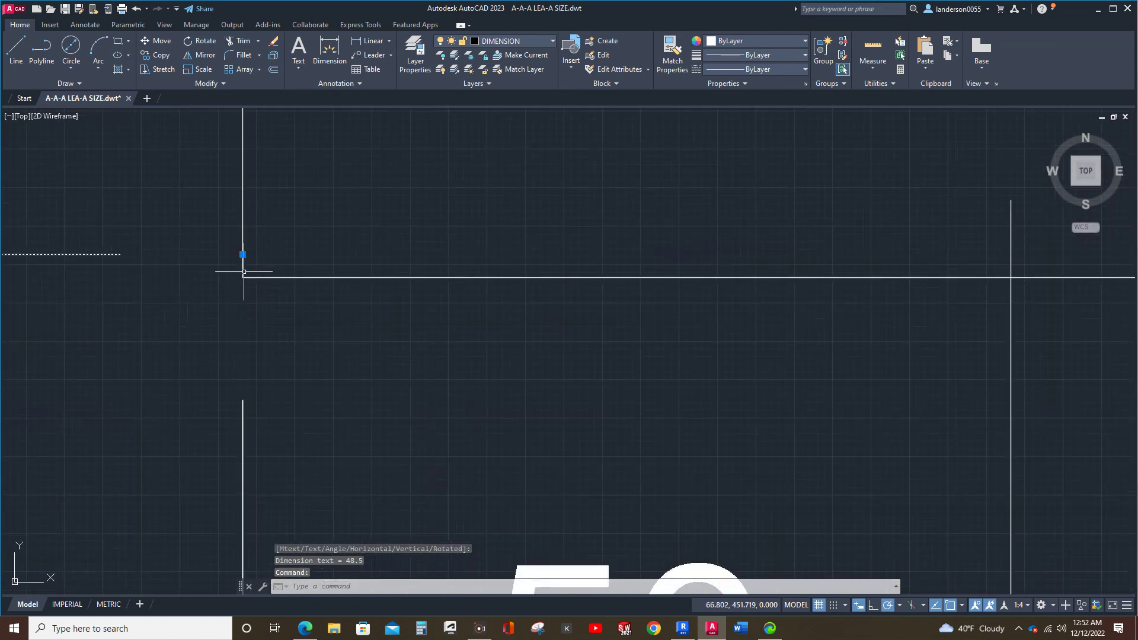
{"action": "left_click", "coordinate": [253, 286]}
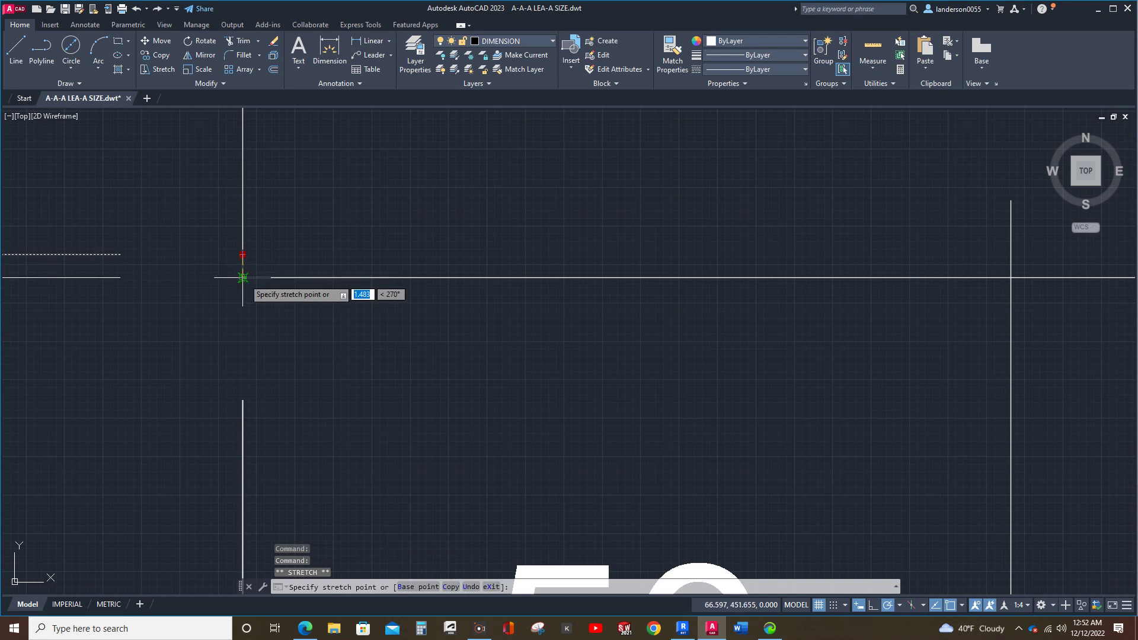
{"action": "left_click", "coordinate": [243, 276]}
{"action": "scroll", "coordinate": [356, 380], "scroll_direction": "down", "scroll_amount": 2}
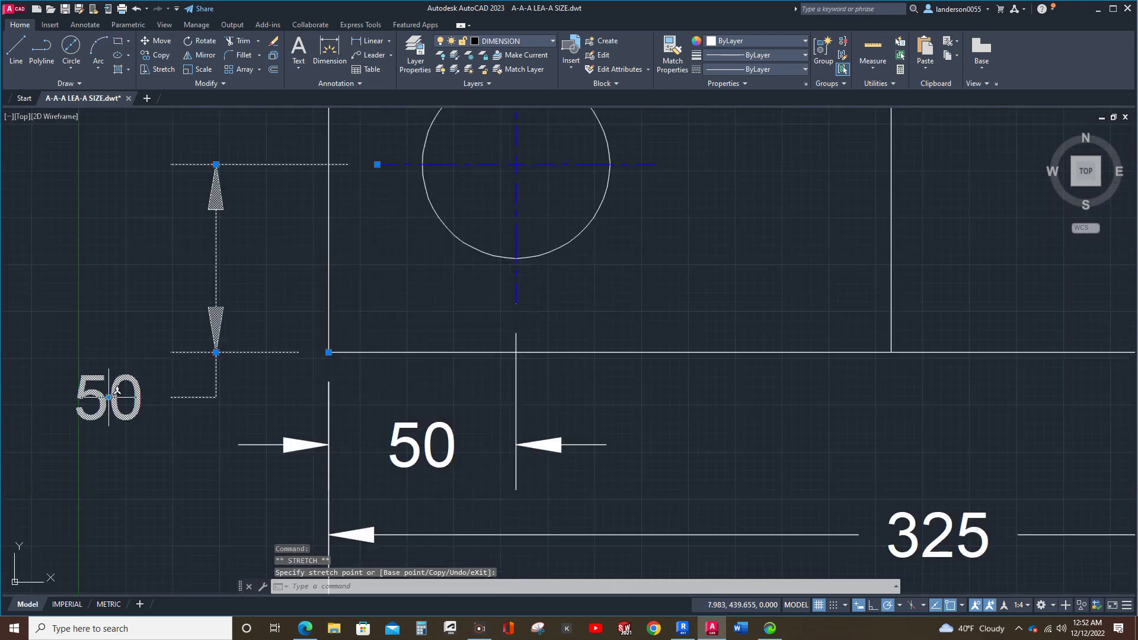
{"action": "left_click", "coordinate": [109, 396]}
{"action": "left_click", "coordinate": [215, 259]}
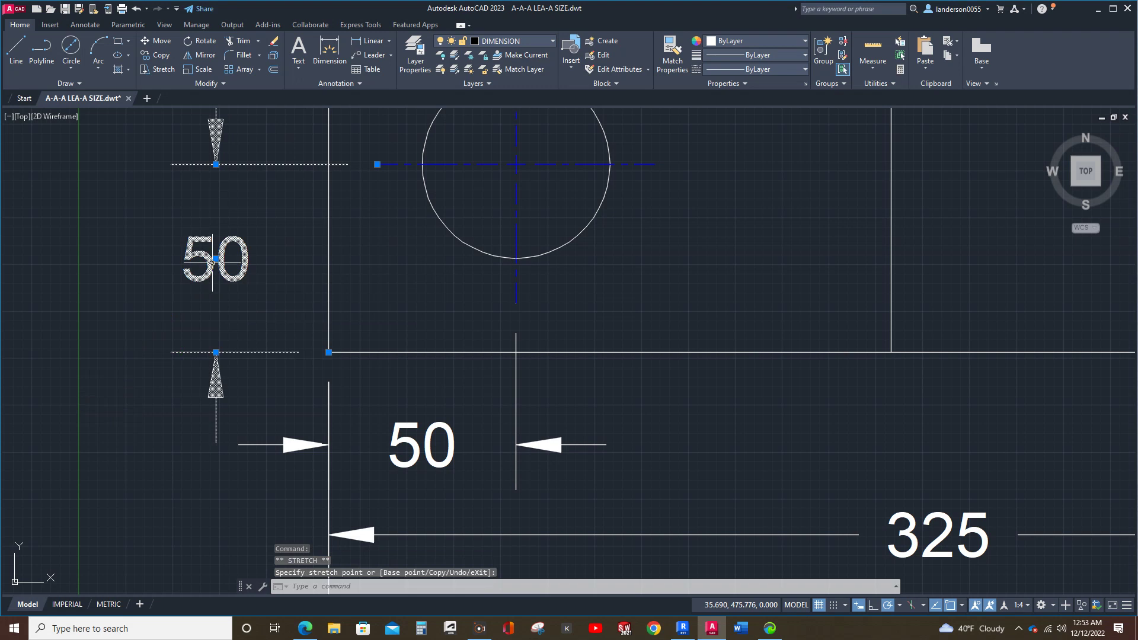
{"action": "key", "text": "Escape"}
{"action": "scroll", "coordinate": [212, 327], "scroll_direction": "down", "scroll_amount": 8}
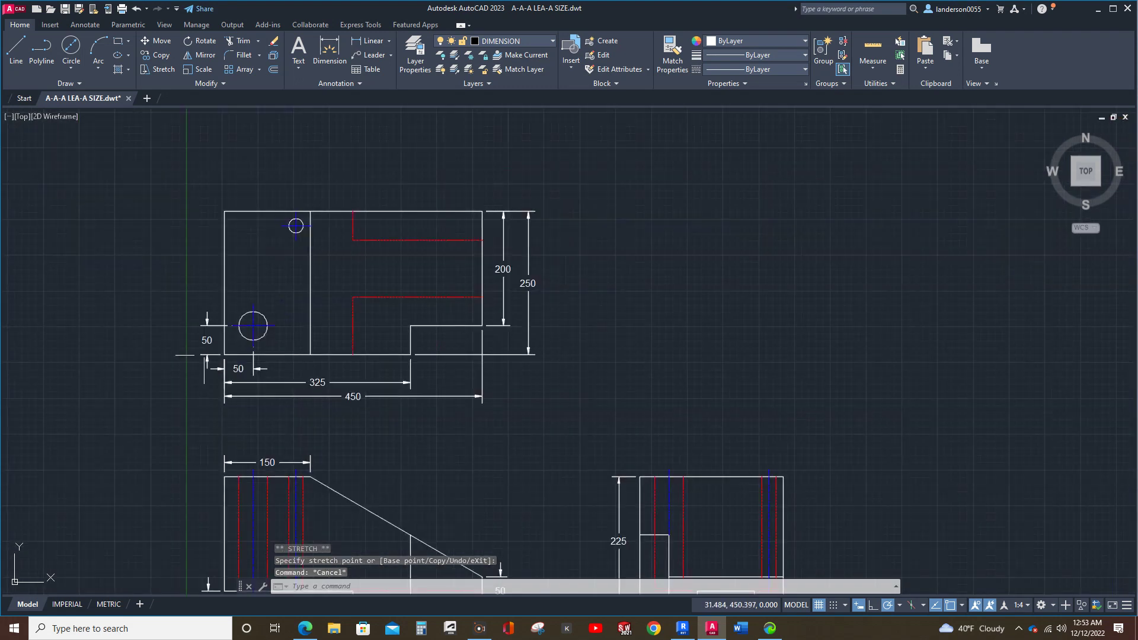
{"action": "middle_click_drag", "start_coordinate": [210, 393], "coordinate": [210, 402]}
{"action": "scroll", "coordinate": [205, 351], "scroll_direction": "up", "scroll_amount": 4}
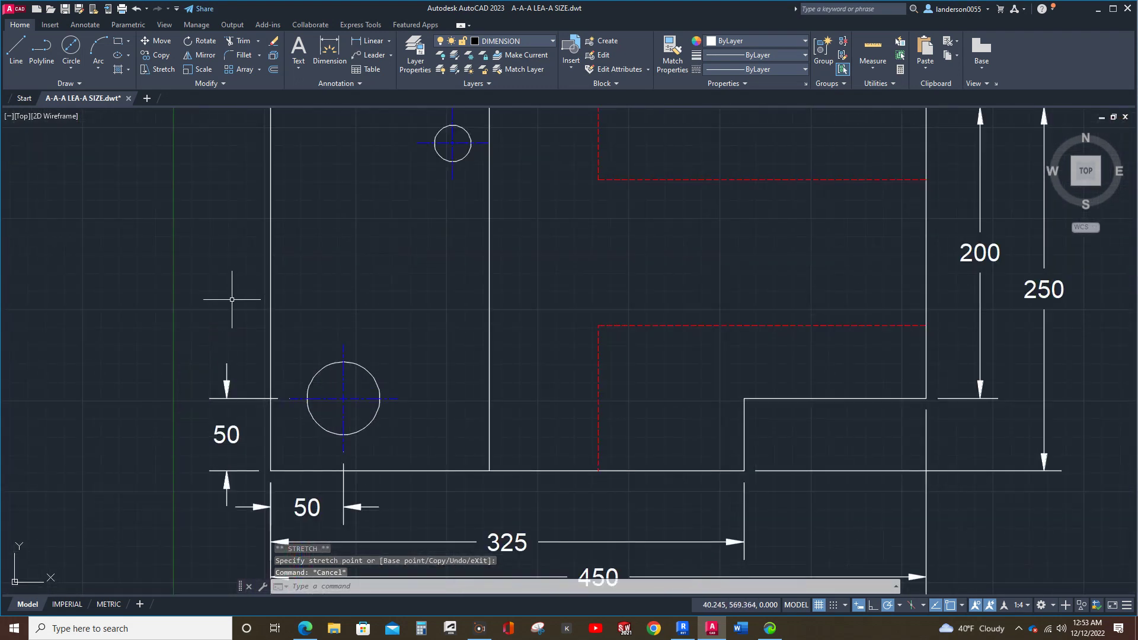
{"action": "scroll", "coordinate": [232, 300], "scroll_direction": "down", "scroll_amount": 2}
{"action": "middle_click_drag", "start_coordinate": [230, 305], "coordinate": [230, 322]}
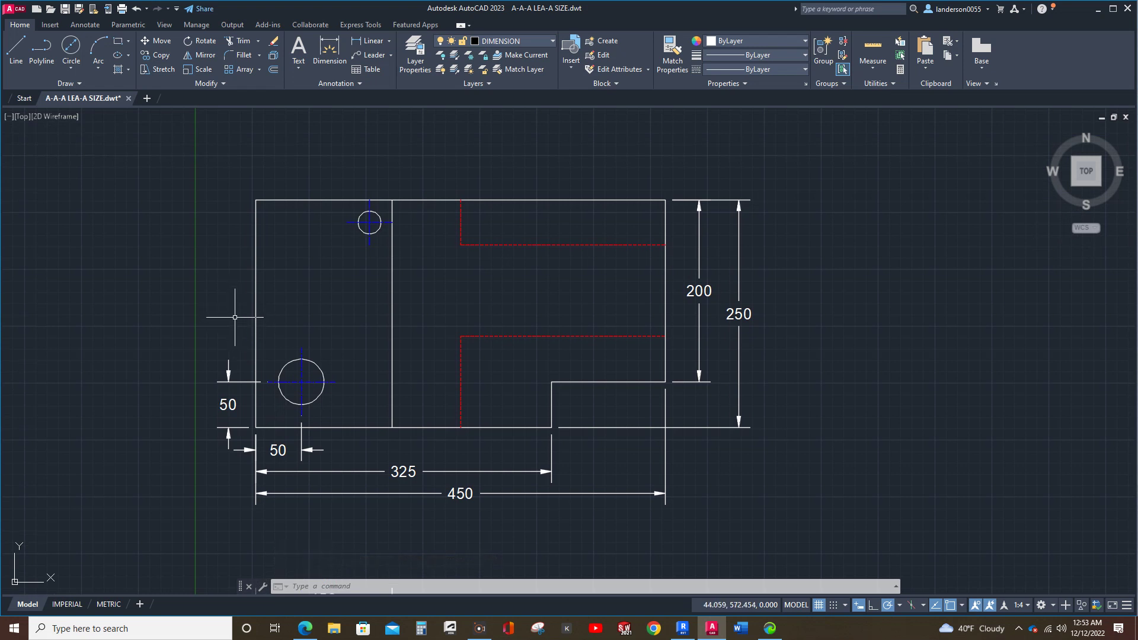
{"action": "type", "text": "dli"}
{"action": "key", "text": "Return"}
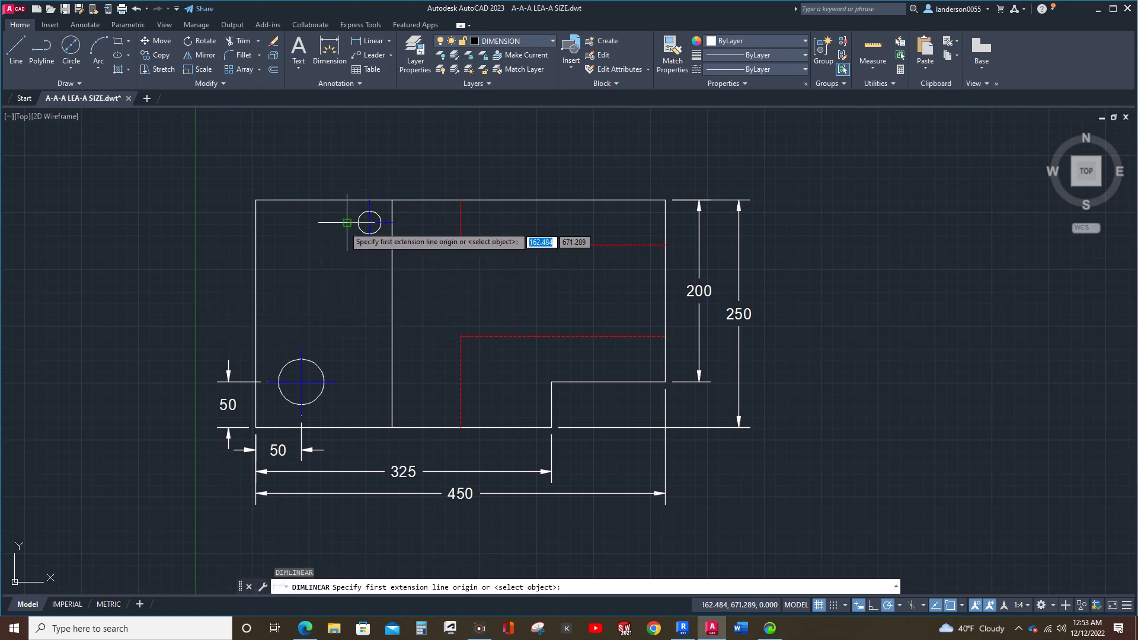
Step: Dimension the small hole's centre 225 above the bottom-left corner, placed left of the view
{"action": "left_click", "coordinate": [347, 222]}
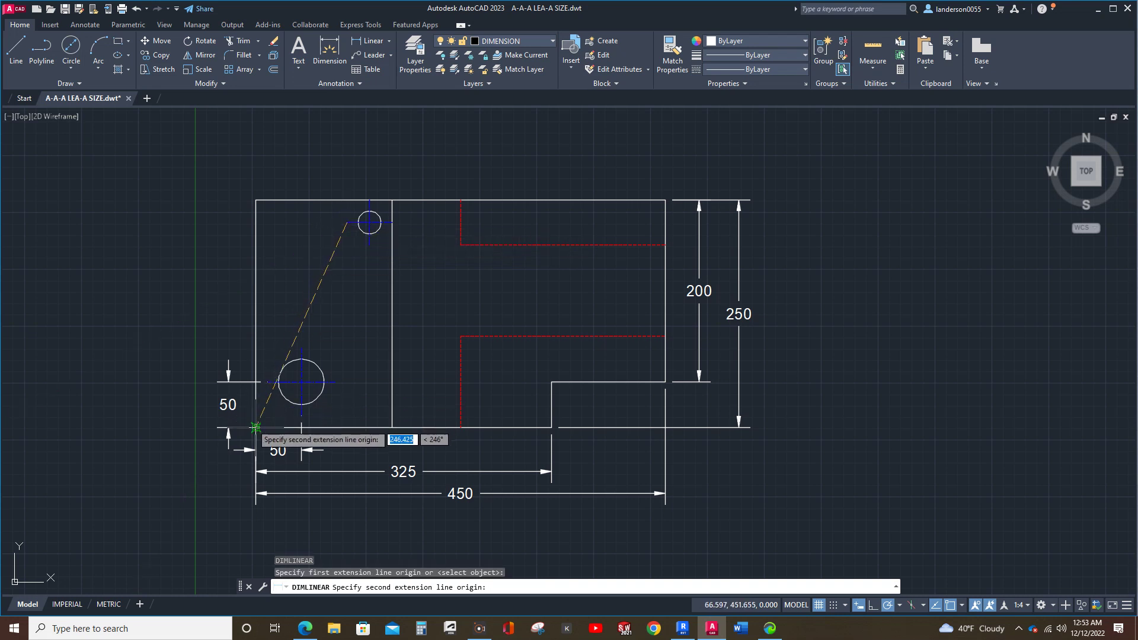
{"action": "left_click", "coordinate": [255, 427]}
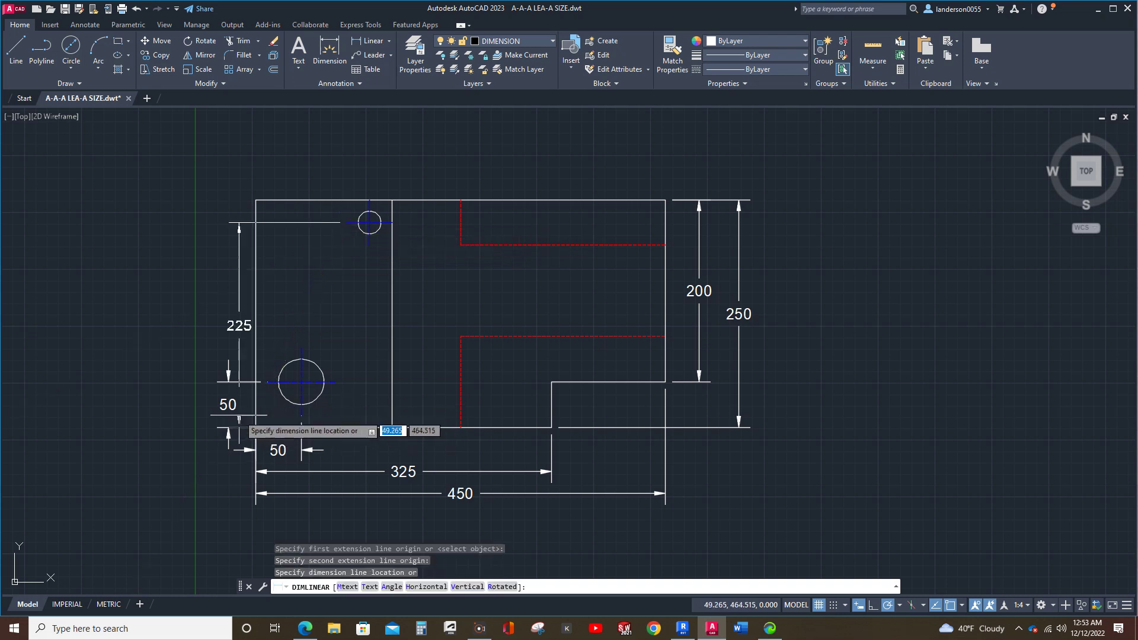
{"action": "left_click", "coordinate": [197, 422]}
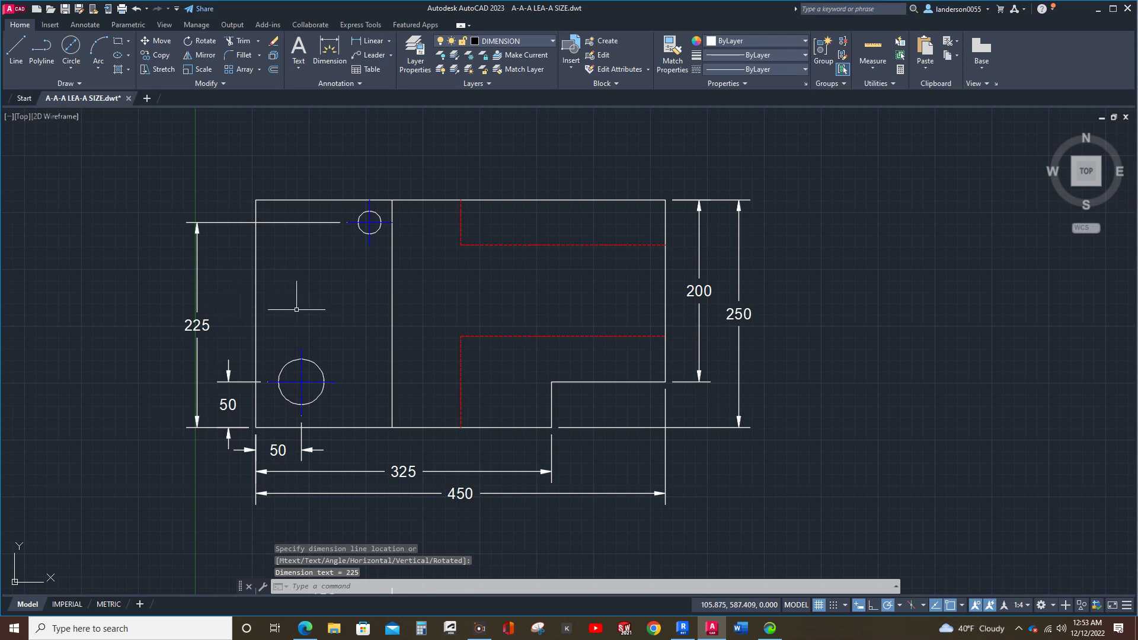
Step: Add a Ø25 diameter dimension to the small upper hole, placed to its left
{"action": "left_click", "coordinate": [389, 41]}
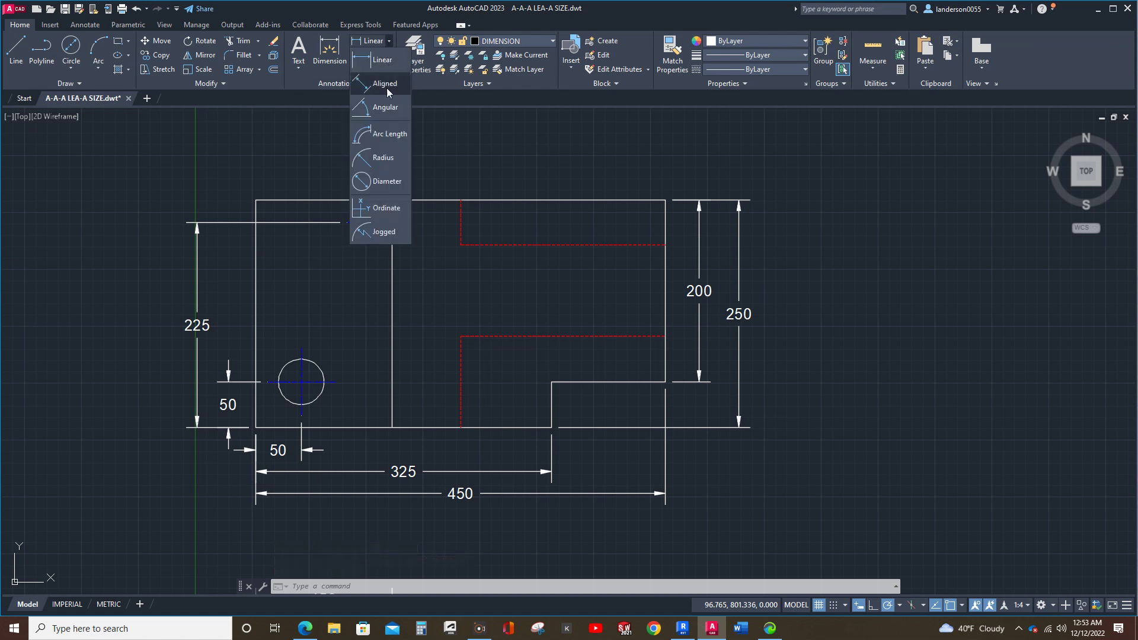
{"action": "left_click", "coordinate": [386, 182]}
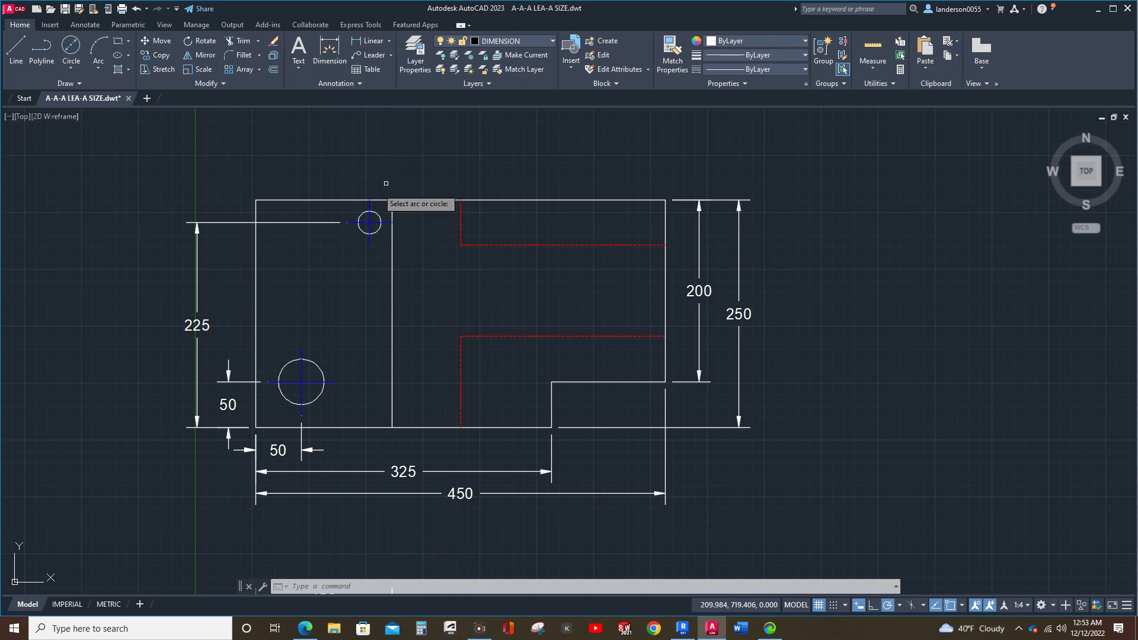
{"action": "left_click", "coordinate": [362, 230]}
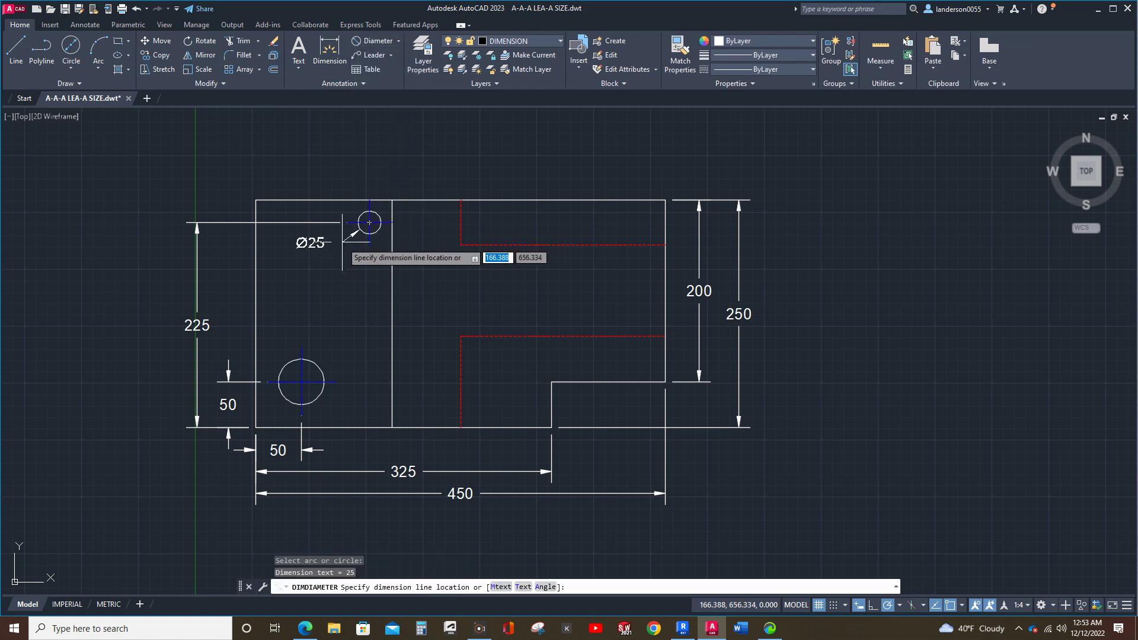
{"action": "left_click", "coordinate": [252, 265]}
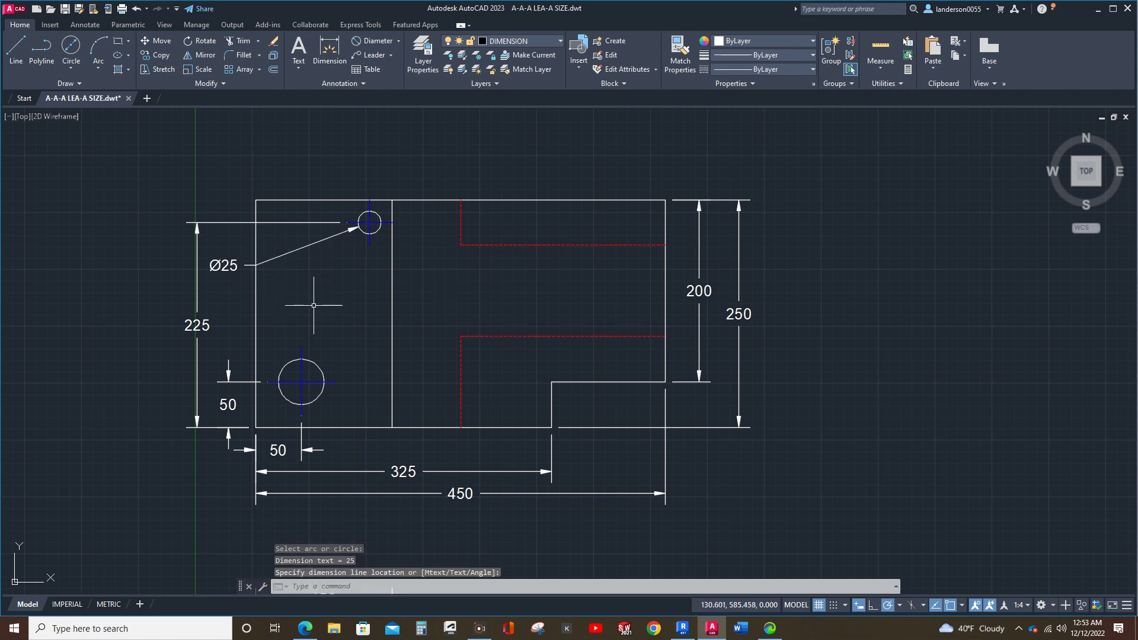
Step: Add a Ø50 diameter dimension to the large lower hole, placed above-left of it
{"action": "key", "text": "Return"}
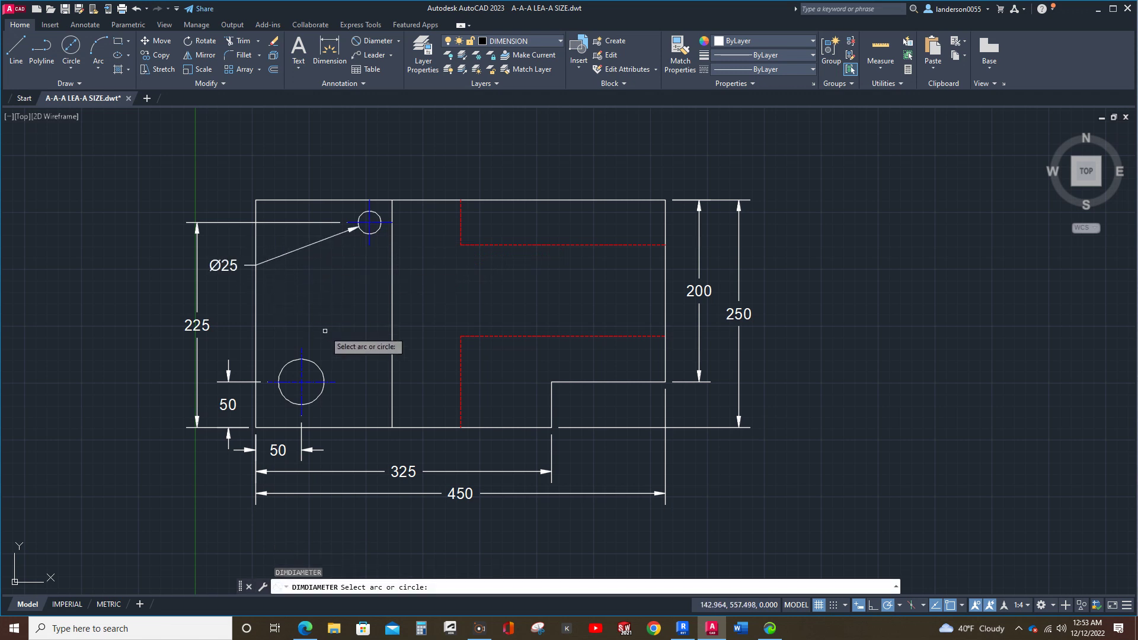
{"action": "left_click", "coordinate": [288, 362]}
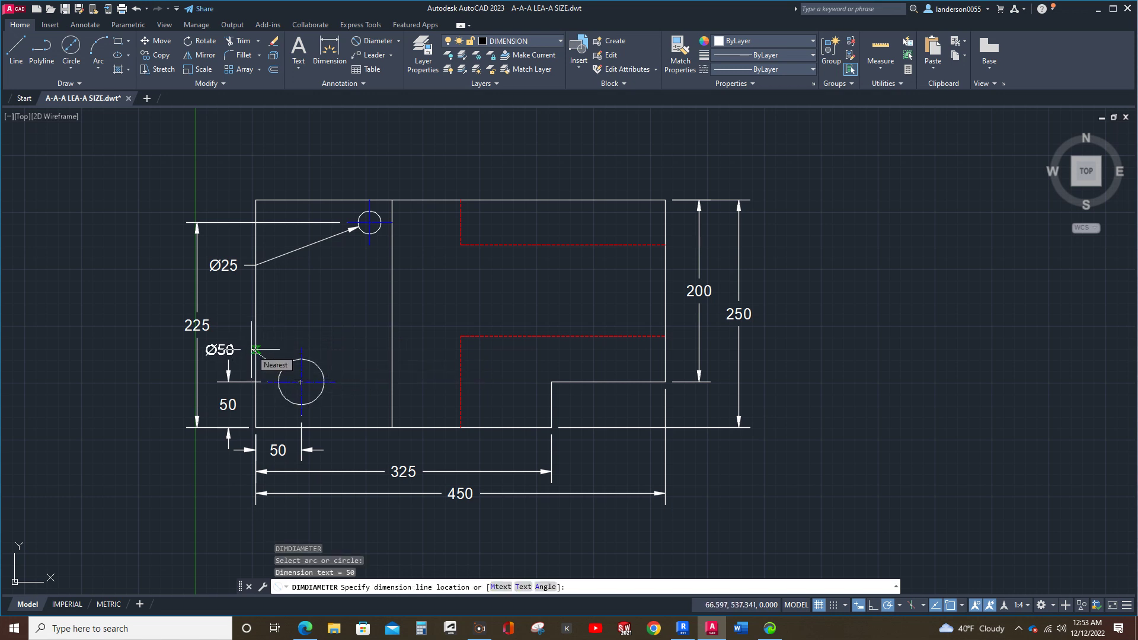
{"action": "scroll", "coordinate": [257, 350], "scroll_direction": "up", "scroll_amount": 4}
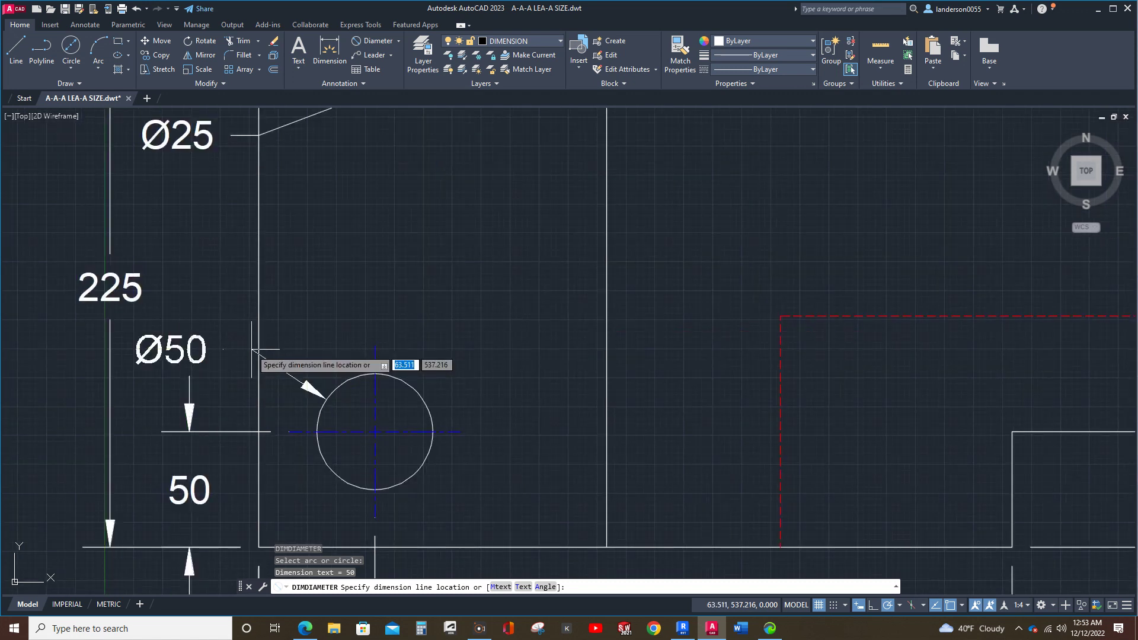
{"action": "left_click", "coordinate": [252, 350]}
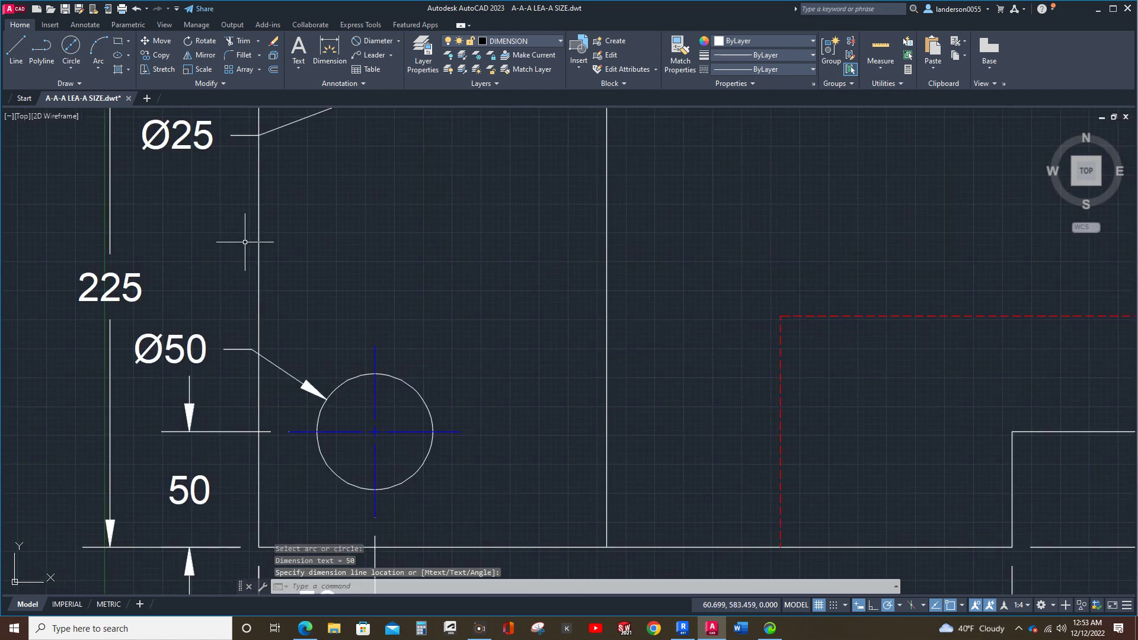
{"action": "left_click", "coordinate": [206, 130]}
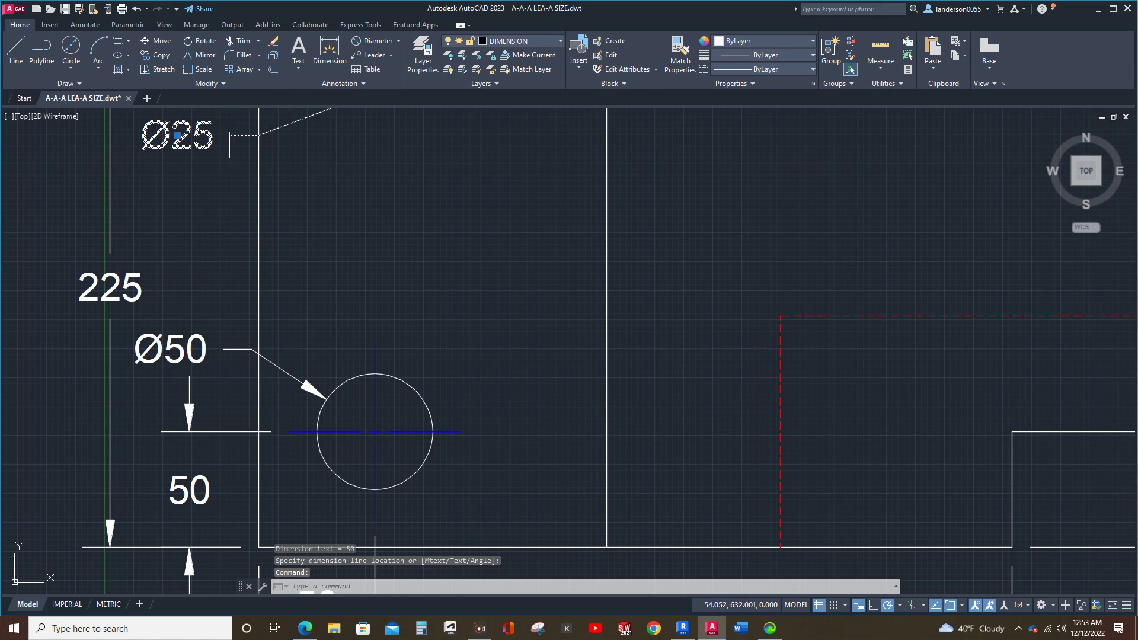
Step: Move the Ø25 label inside the top view outline, clear of the 225 dimension
{"action": "left_click", "coordinate": [178, 135]}
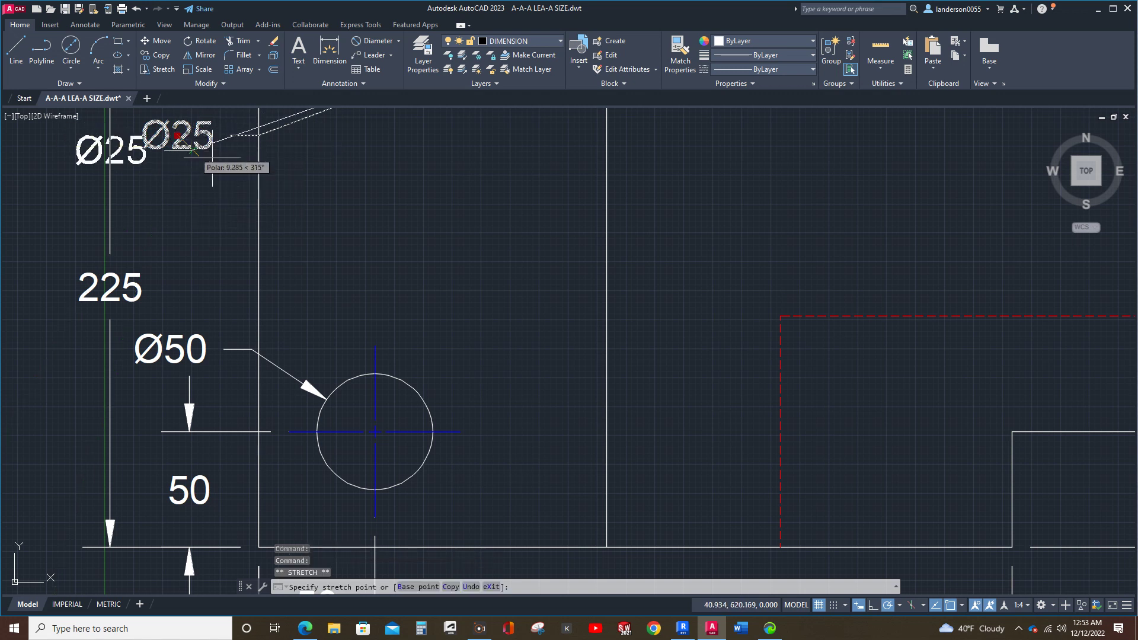
{"action": "scroll", "coordinate": [225, 161], "scroll_direction": "up", "scroll_amount": 3}
{"action": "scroll", "coordinate": [246, 169], "scroll_direction": "down", "scroll_amount": 3}
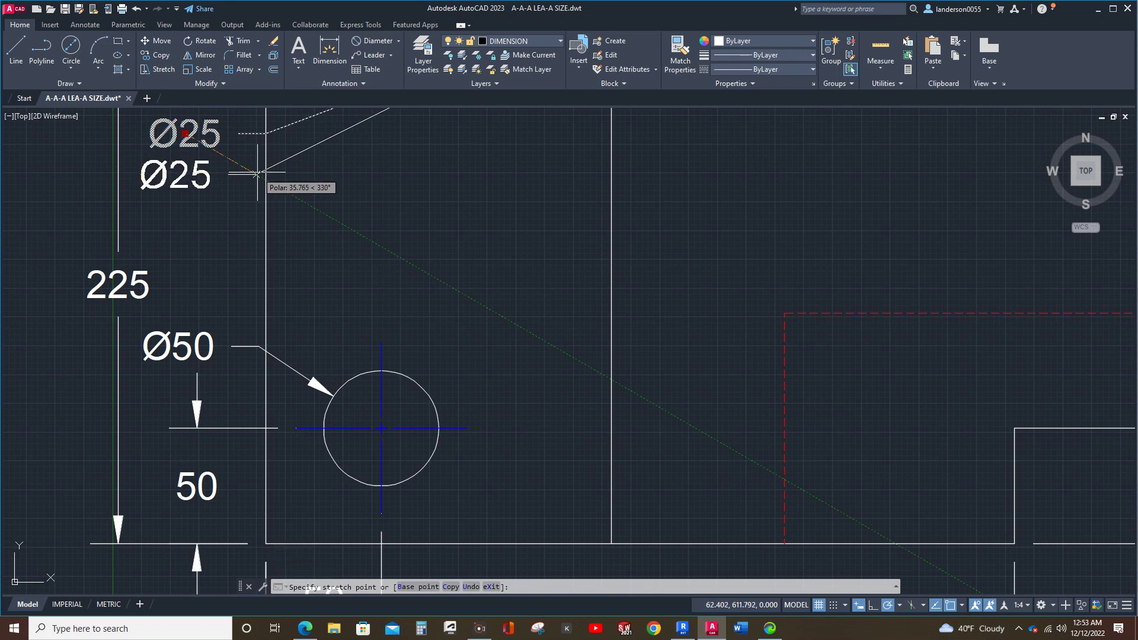
{"action": "left_click", "coordinate": [258, 172]}
{"action": "scroll", "coordinate": [409, 271], "scroll_direction": "down", "scroll_amount": 2}
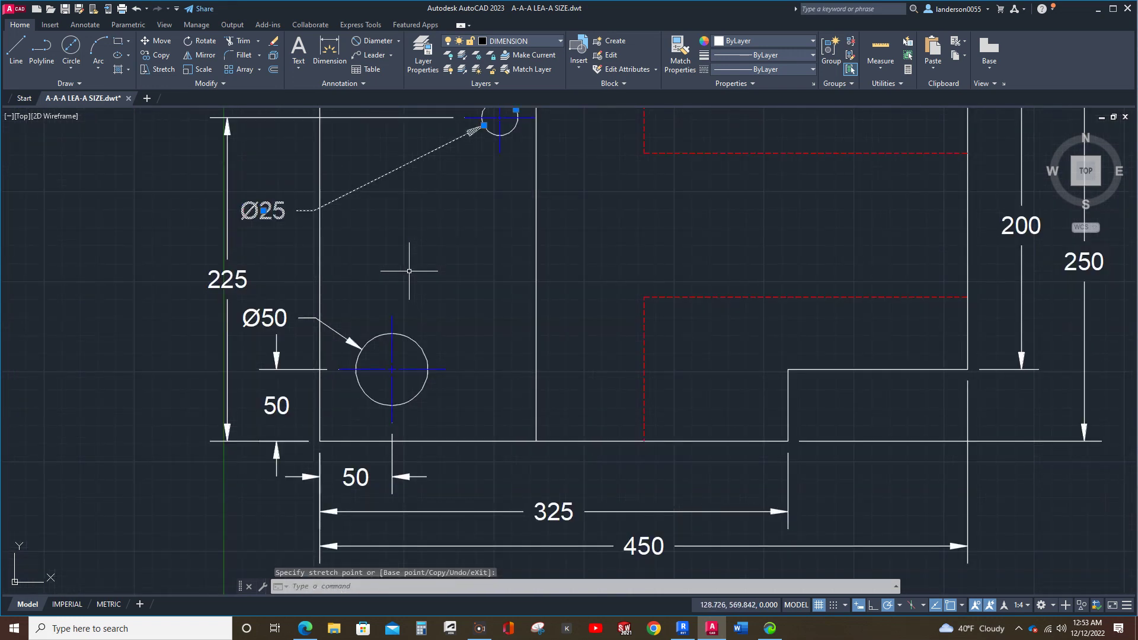
{"action": "middle_click_drag", "start_coordinate": [409, 275], "coordinate": [331, 327]}
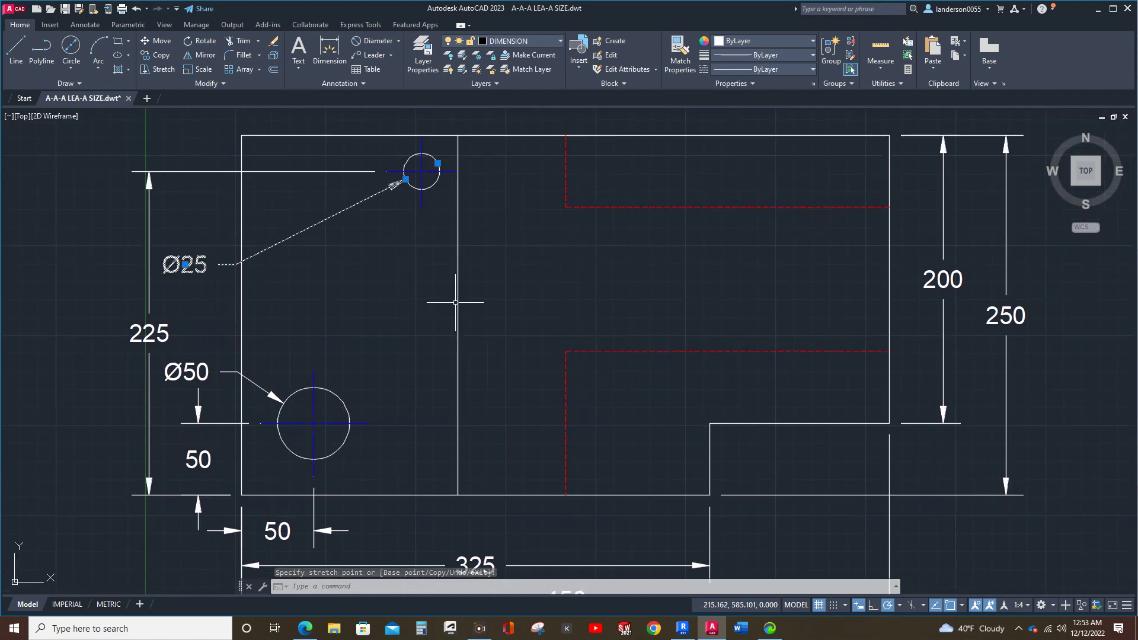
{"action": "middle_click_drag", "start_coordinate": [393, 297], "coordinate": [376, 370]}
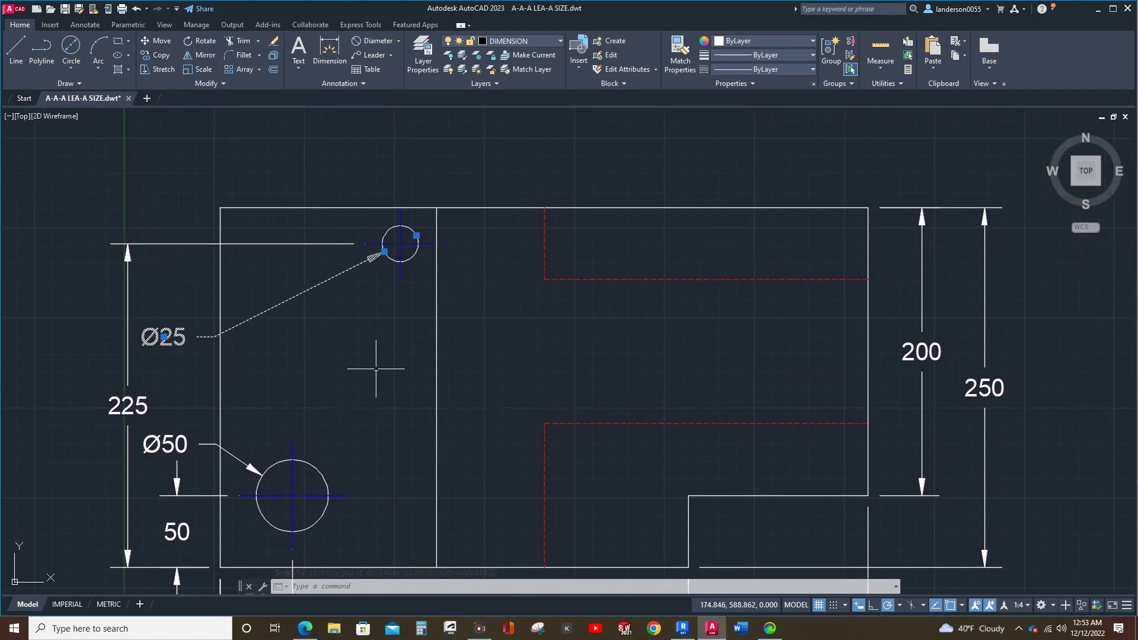
{"action": "scroll", "coordinate": [376, 369], "scroll_direction": "down", "scroll_amount": 1}
{"action": "mouse_move", "coordinate": [546, 389]}
{"action": "middle_mouse_down"}
{"action": "mouse_move", "coordinate": [542, 346]}
{"action": "mouse_move", "coordinate": [559, 290]}
{"action": "middle_mouse_up"}
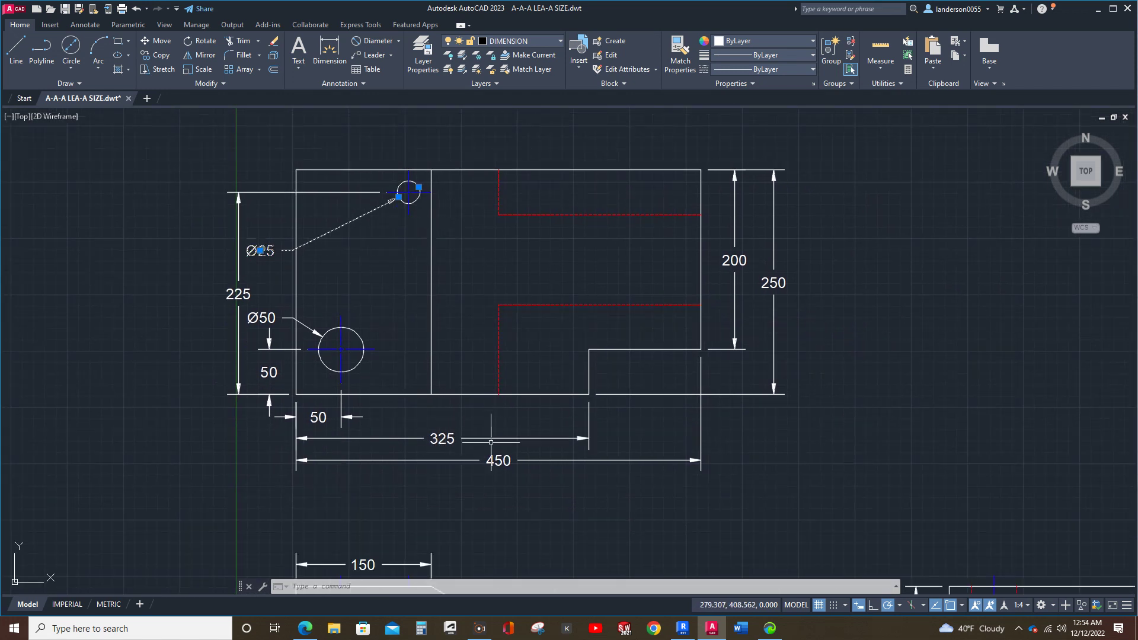
{"action": "left_click", "coordinate": [543, 459]}
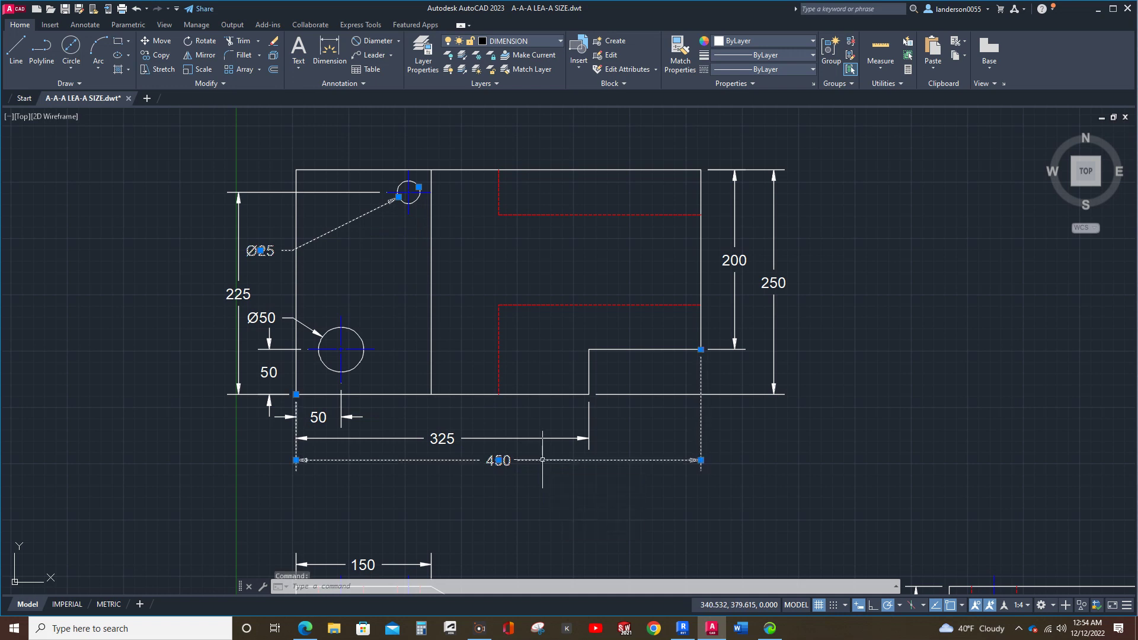
Step: Lower the 450 dimension and then the 325 dimension beneath the top view
{"action": "left_click", "coordinate": [296, 460]}
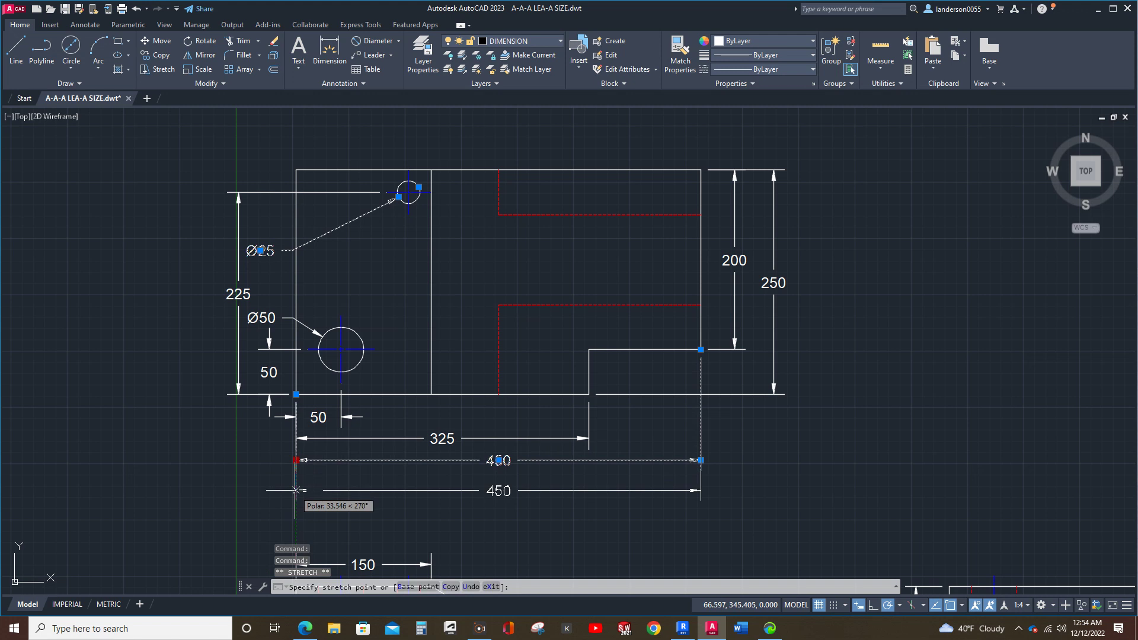
{"action": "left_click", "coordinate": [296, 485]}
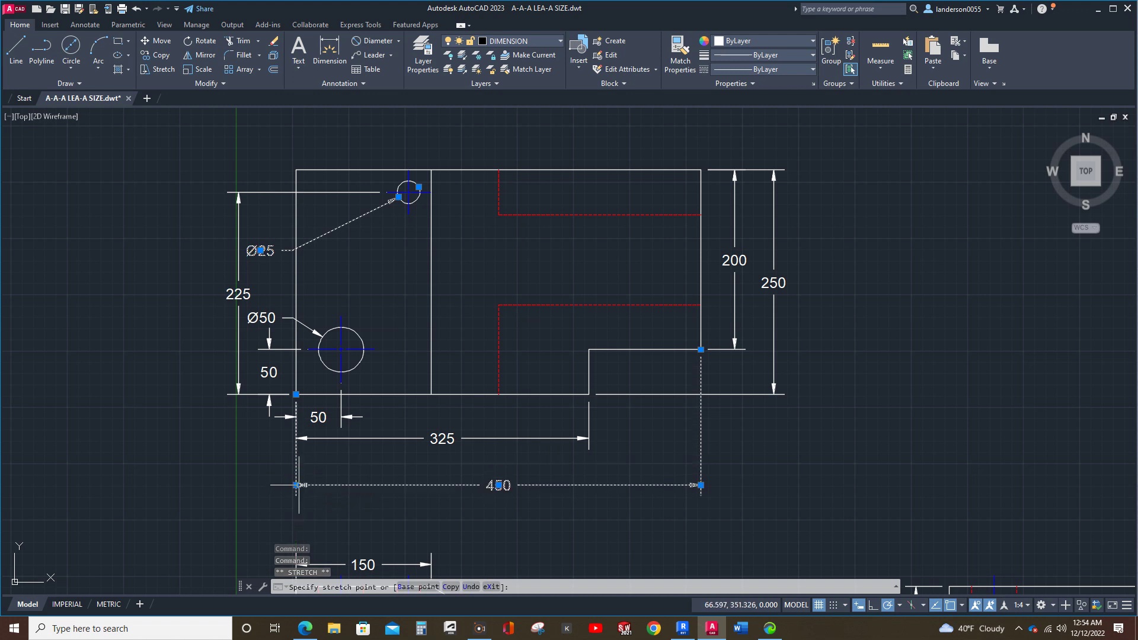
{"action": "left_click", "coordinate": [408, 438]}
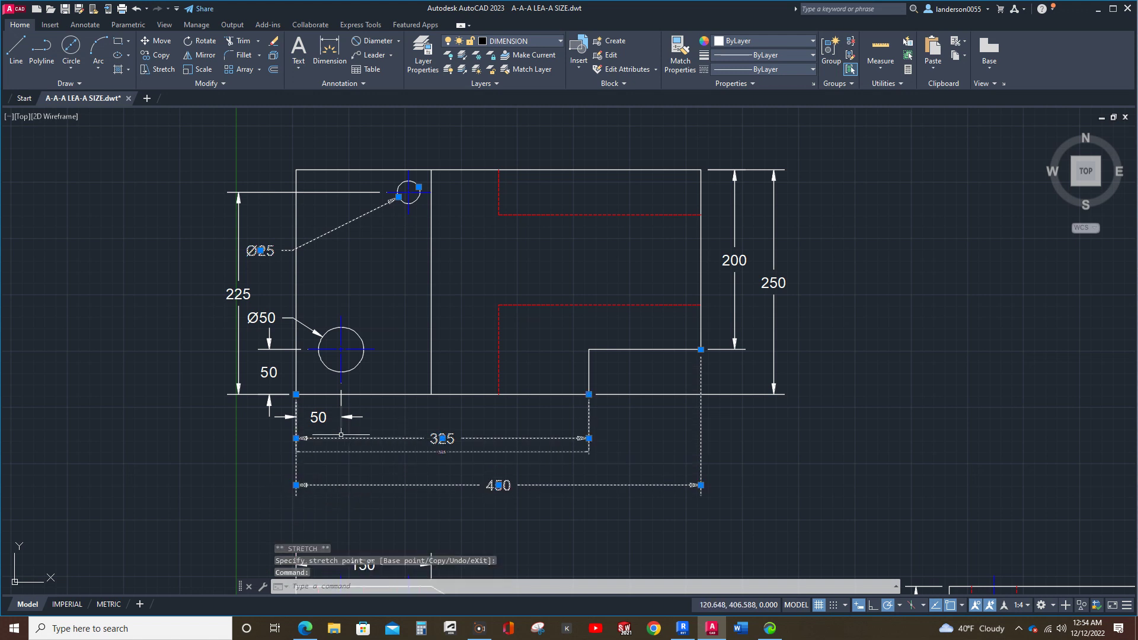
{"action": "left_click", "coordinate": [296, 438]}
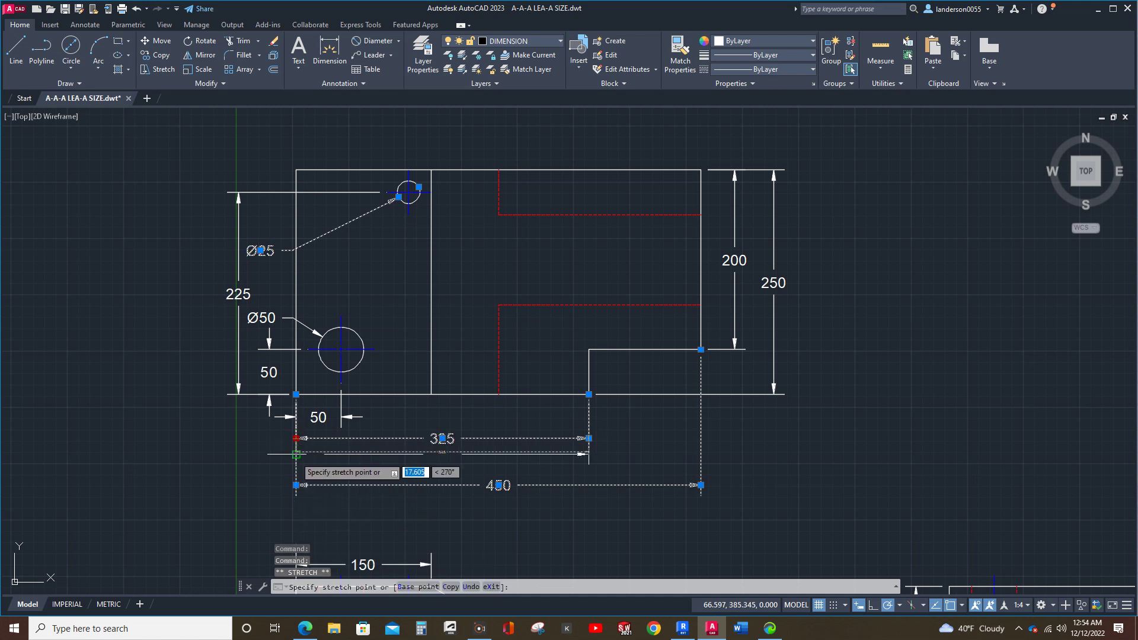
{"action": "left_click", "coordinate": [296, 463]}
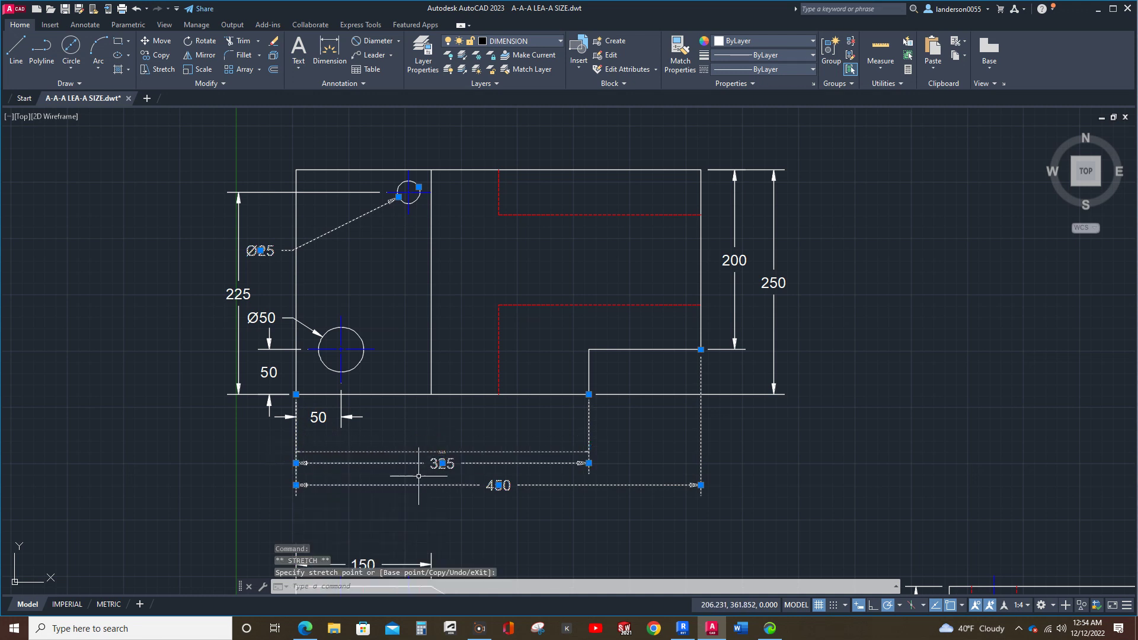
{"action": "key", "text": "Escape"}
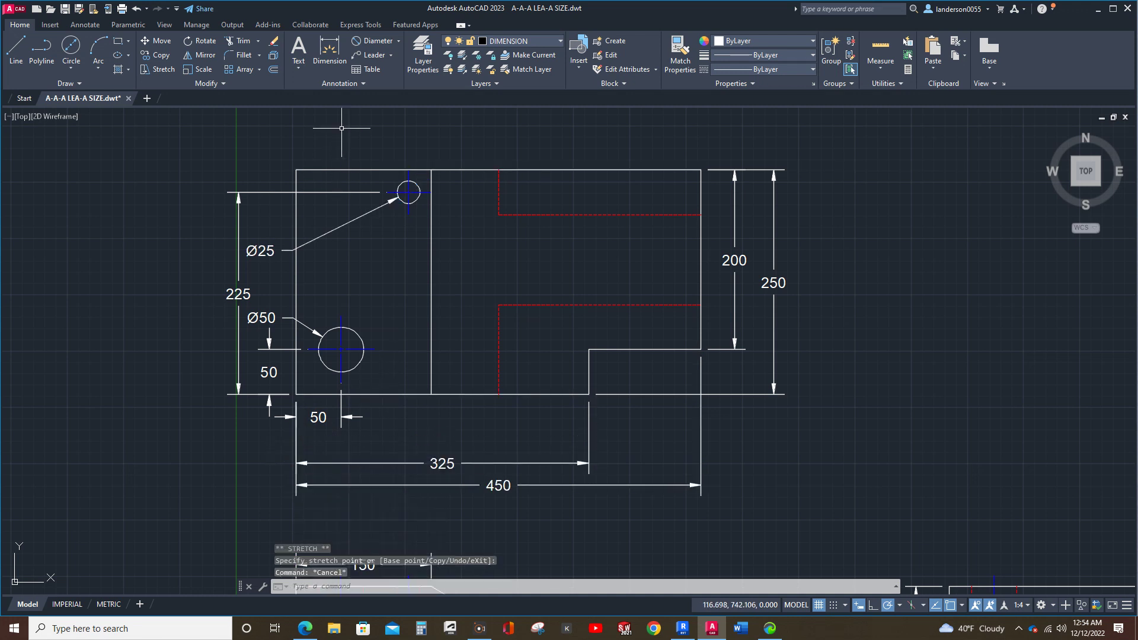
Step: Add a 125 linear dimension from the Ø25 hole's centre to the bottom-left corner
{"action": "left_click", "coordinate": [400, 45]}
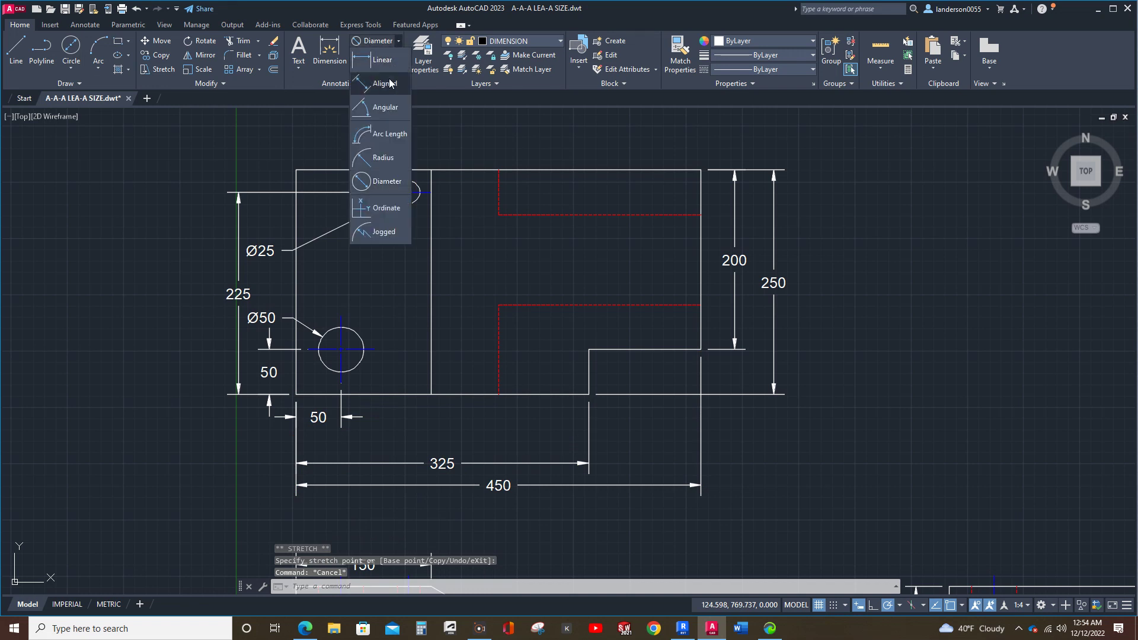
{"action": "left_click", "coordinate": [379, 62]}
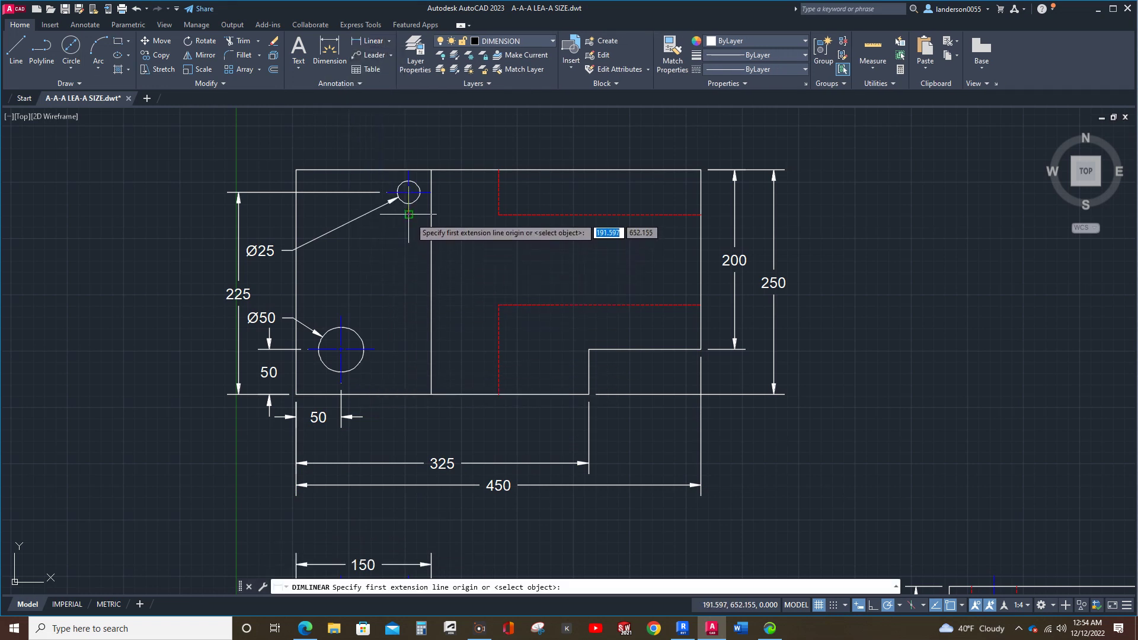
{"action": "left_click", "coordinate": [408, 192]}
{"action": "left_click", "coordinate": [295, 394]}
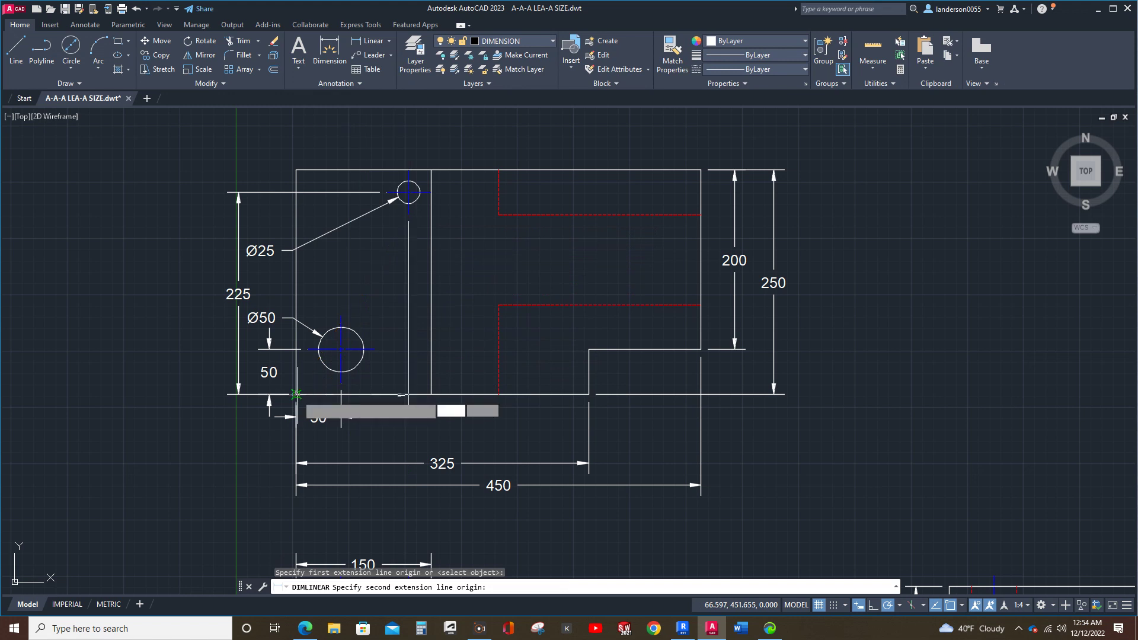
{"action": "left_click", "coordinate": [380, 442]}
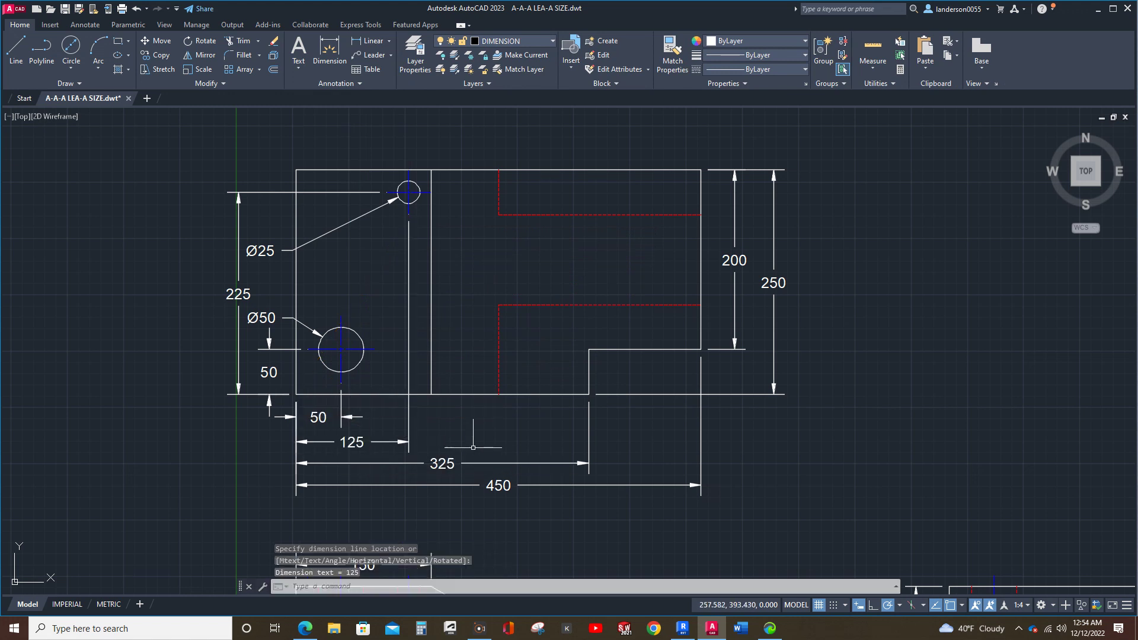
{"action": "key", "text": "Escape"}
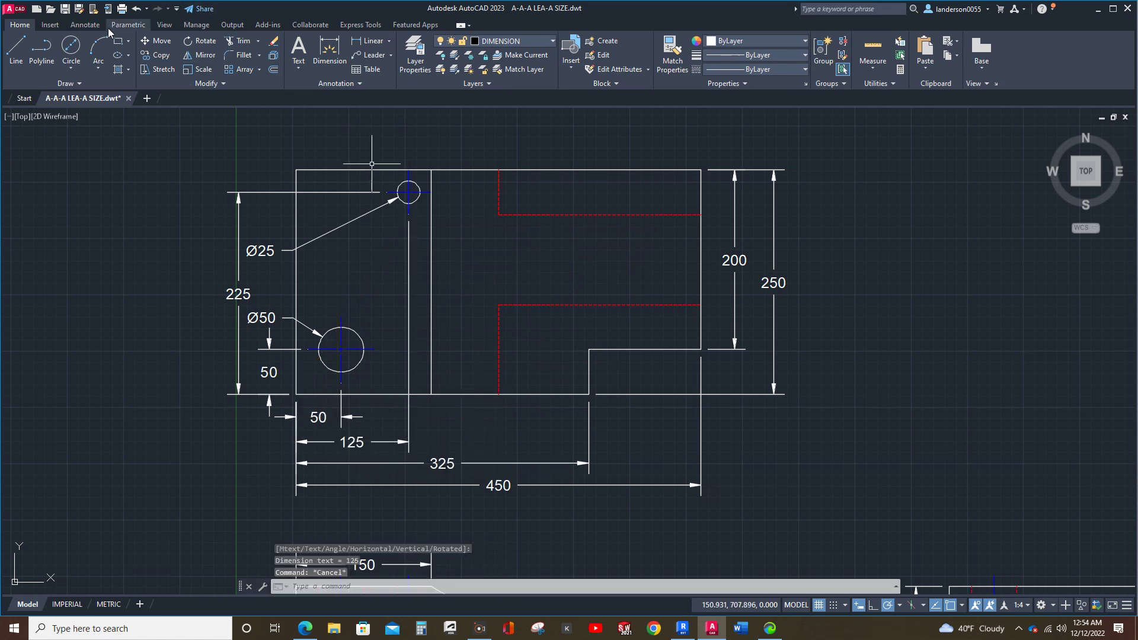
{"action": "left_click", "coordinate": [86, 25]}
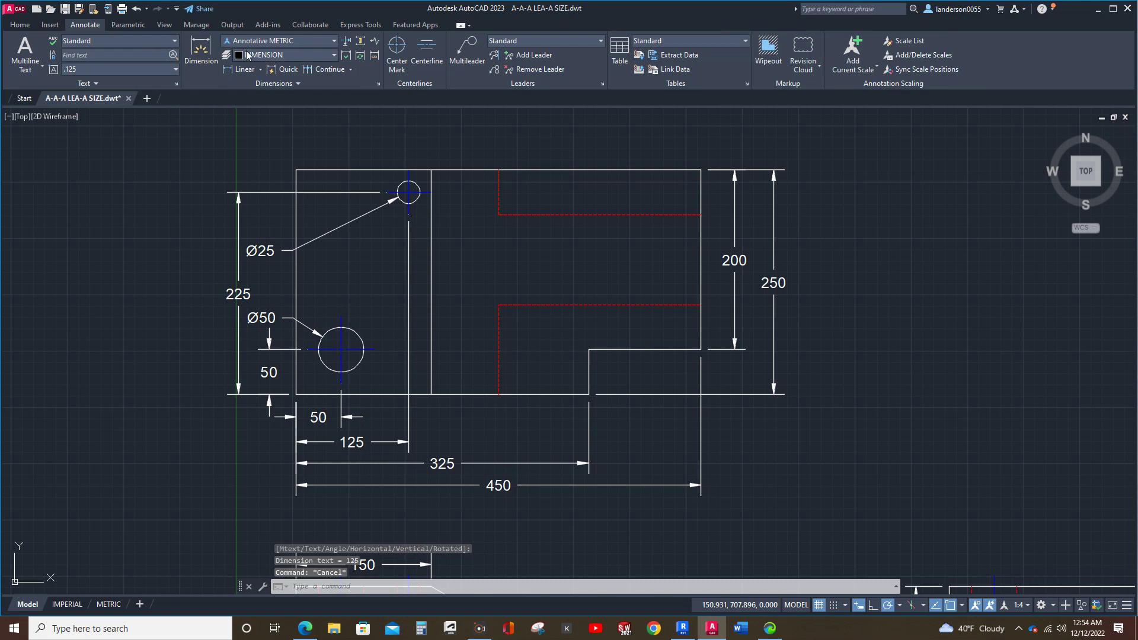
Step: Auto-space the 125, 325 and 450 dimensions from the 50 base dimension
{"action": "left_click", "coordinate": [362, 44]}
{"action": "left_click", "coordinate": [332, 417]}
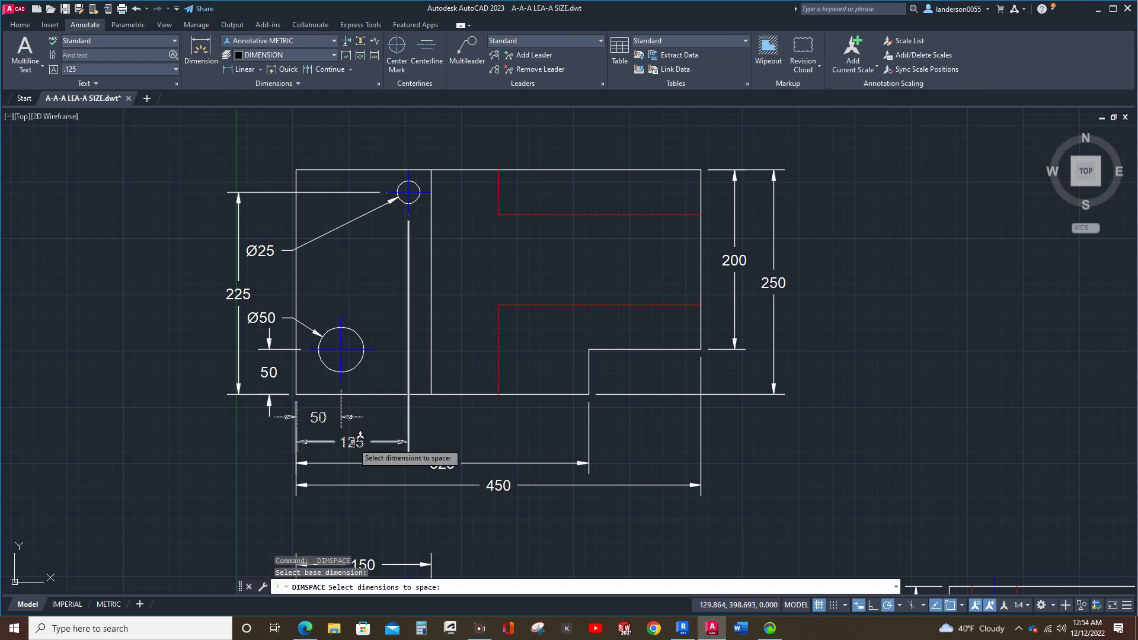
{"action": "left_click", "coordinate": [357, 439]}
{"action": "left_click", "coordinate": [445, 462]}
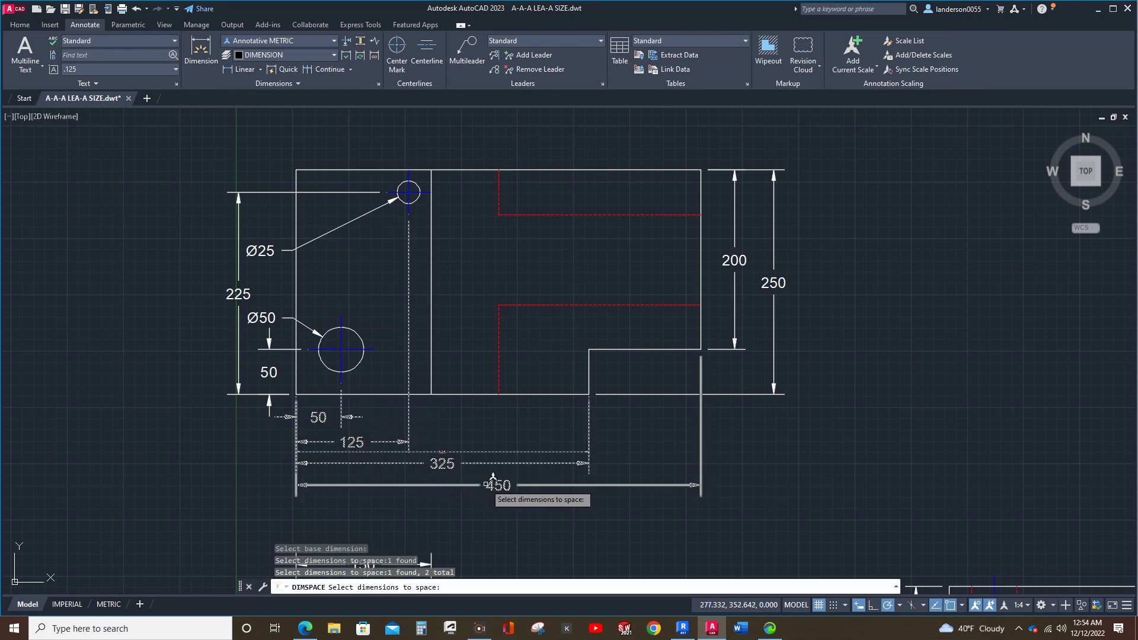
{"action": "left_click", "coordinate": [485, 485]}
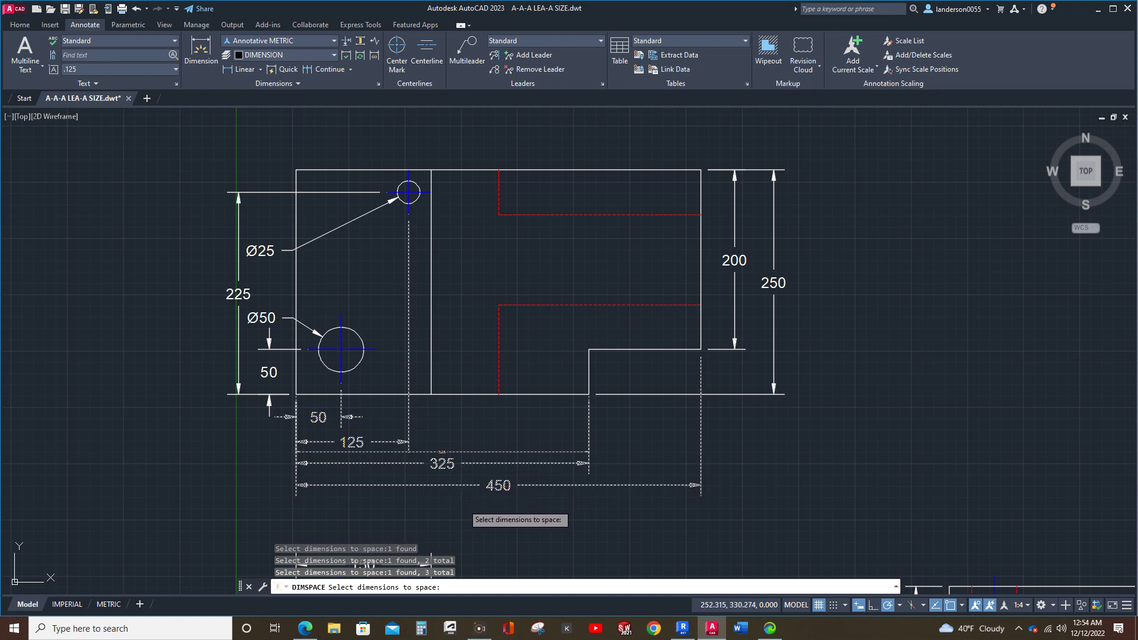
{"action": "key", "text": "Return"}
{"action": "key", "text": "Return"}
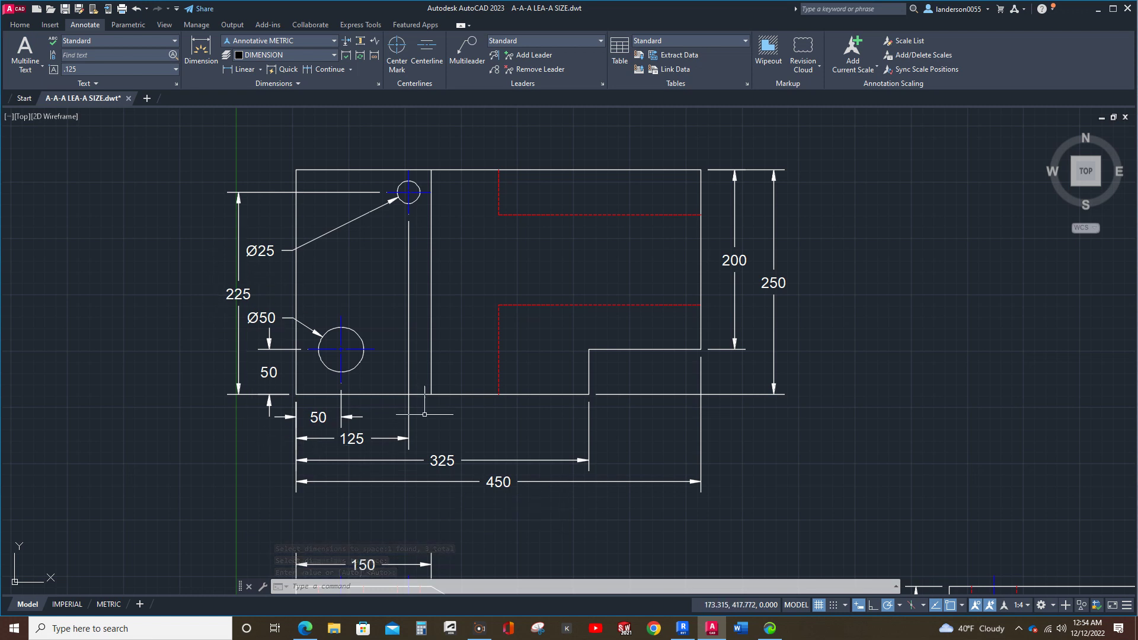
{"action": "scroll", "coordinate": [765, 505], "scroll_direction": "down", "scroll_amount": 3}
{"action": "mouse_move", "coordinate": [770, 506]}
{"action": "middle_mouse_down"}
{"action": "mouse_move", "coordinate": [575, 331]}
{"action": "mouse_move", "coordinate": [559, 339]}
{"action": "middle_mouse_up"}
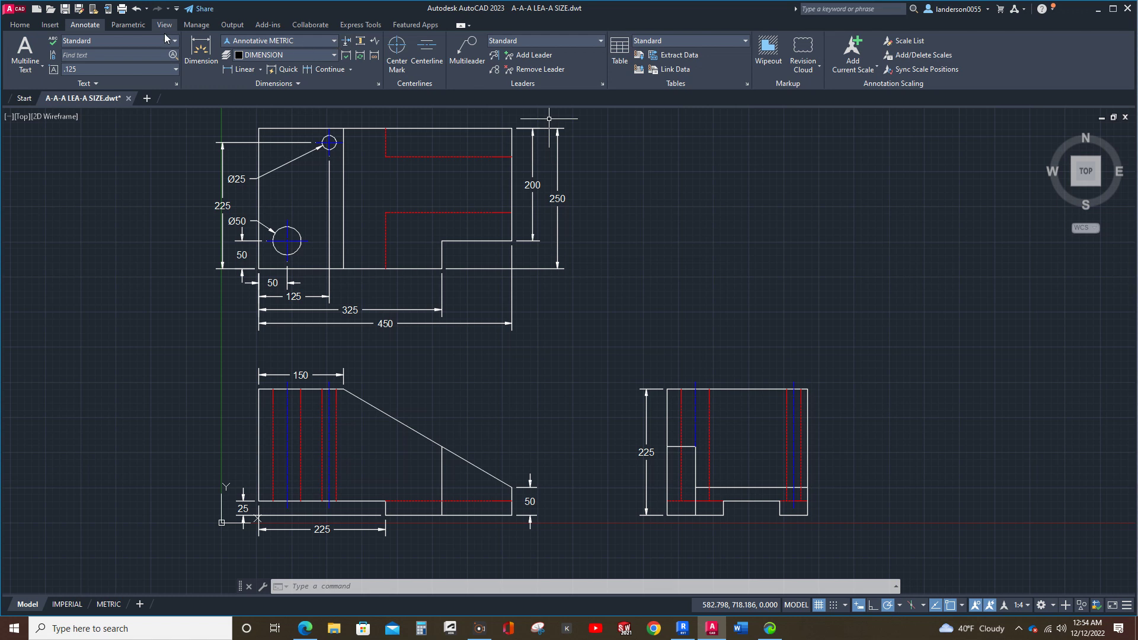
Step: Dimension the 50 notch step under the right view and centre its text
{"action": "left_click", "coordinate": [20, 25]}
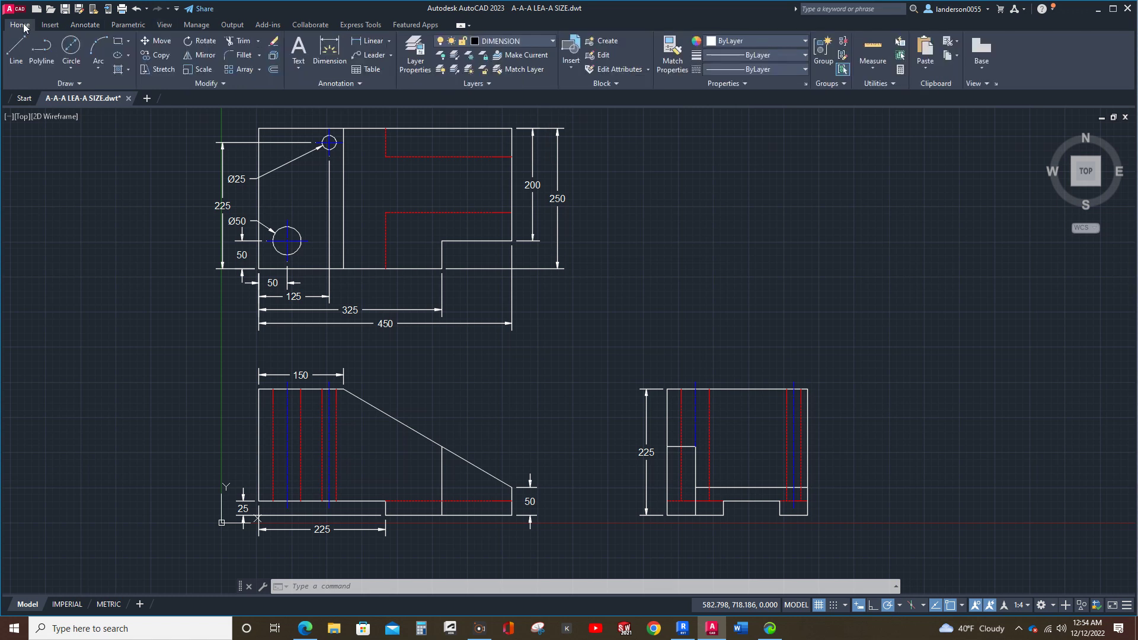
{"action": "left_click", "coordinate": [371, 41]}
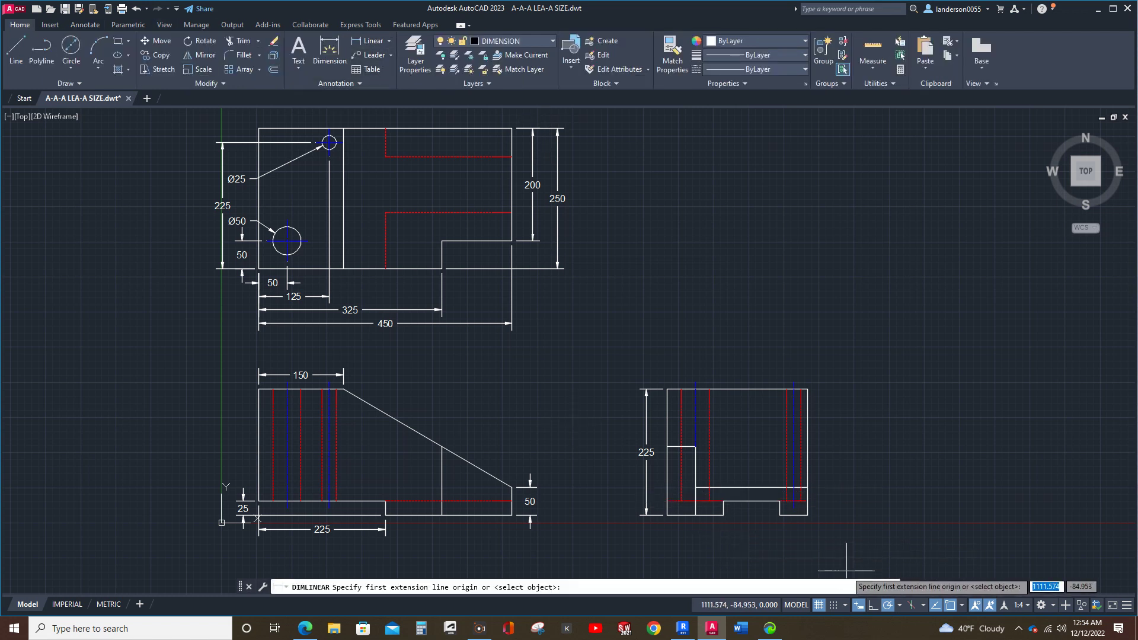
{"action": "left_click", "coordinate": [808, 515]}
{"action": "left_click", "coordinate": [780, 515]}
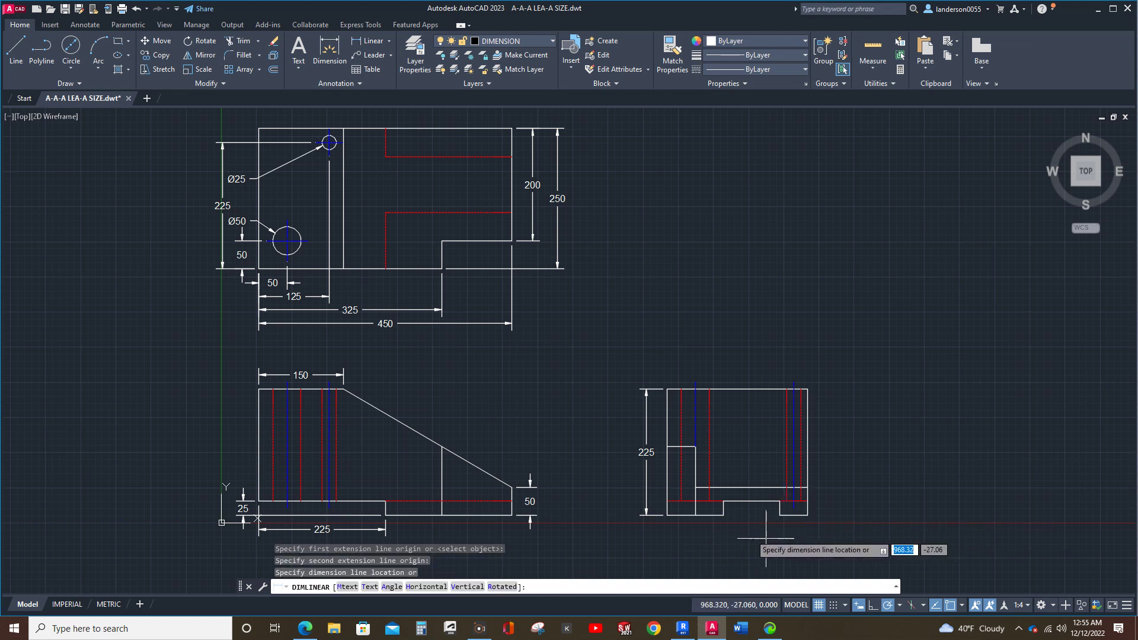
{"action": "left_click", "coordinate": [764, 530]}
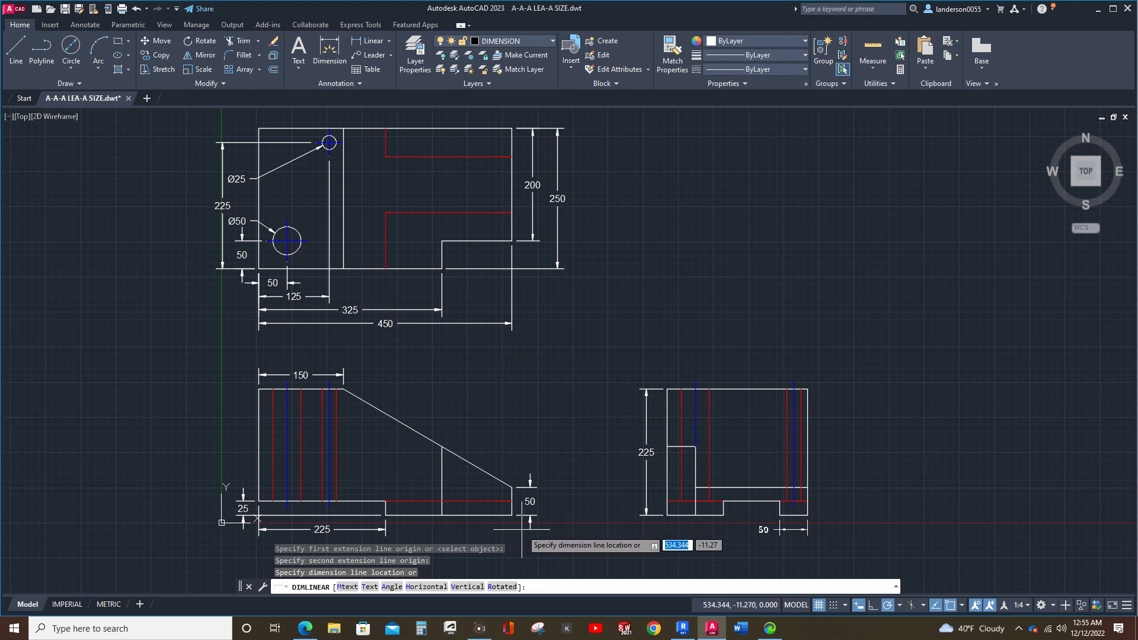
{"action": "left_click", "coordinate": [385, 530]}
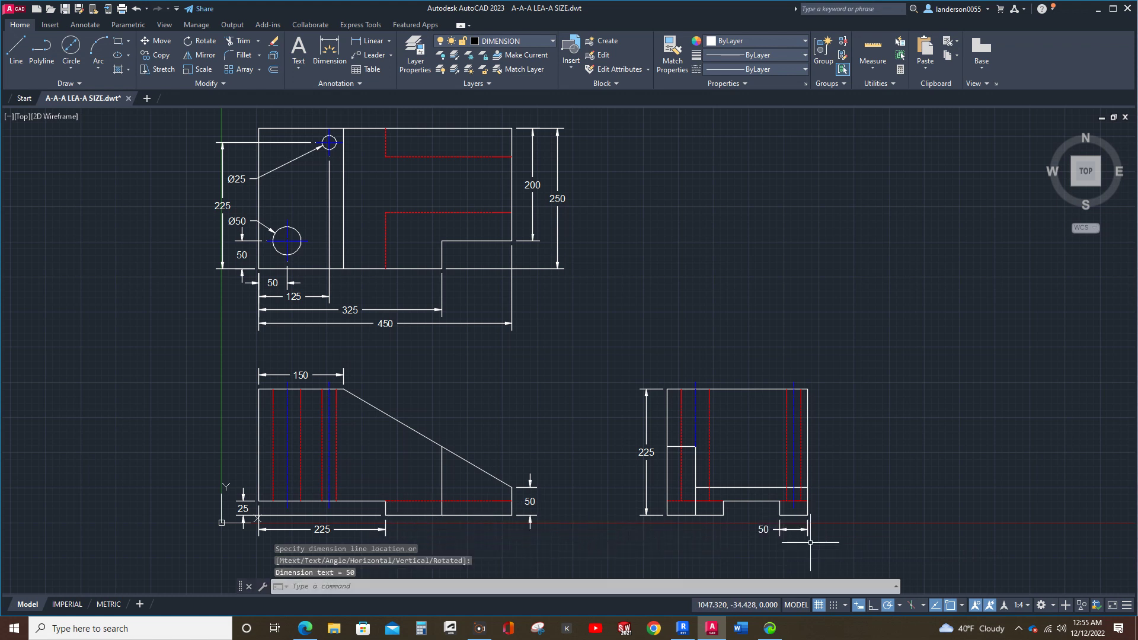
{"action": "scroll", "coordinate": [810, 542], "scroll_direction": "up", "scroll_amount": 4}
{"action": "left_click", "coordinate": [682, 507]}
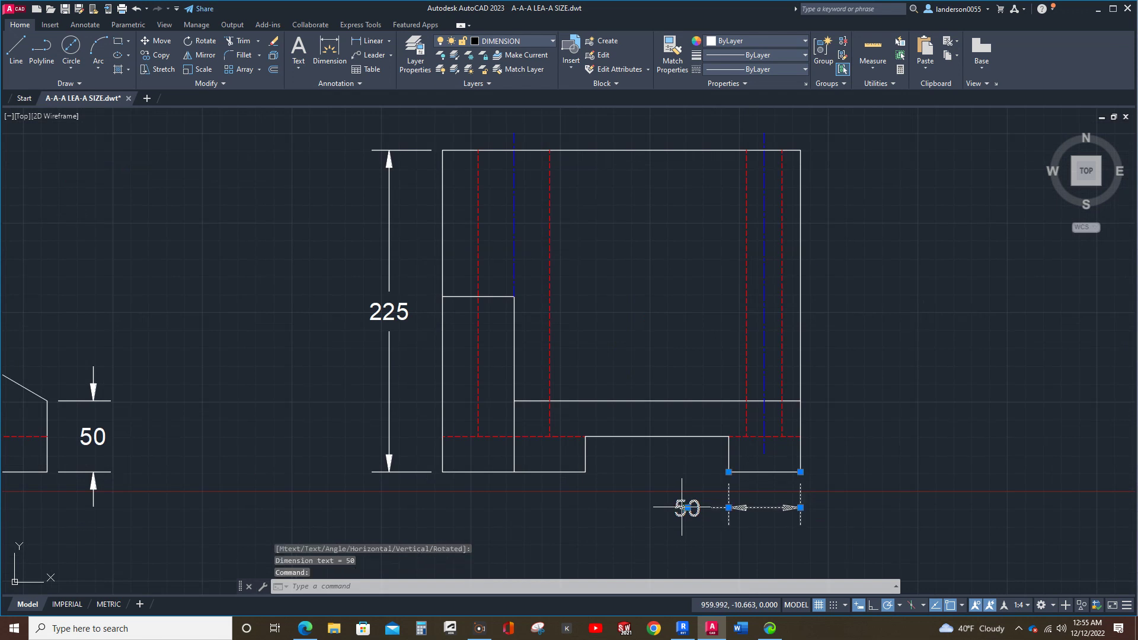
{"action": "left_click", "coordinate": [687, 508]}
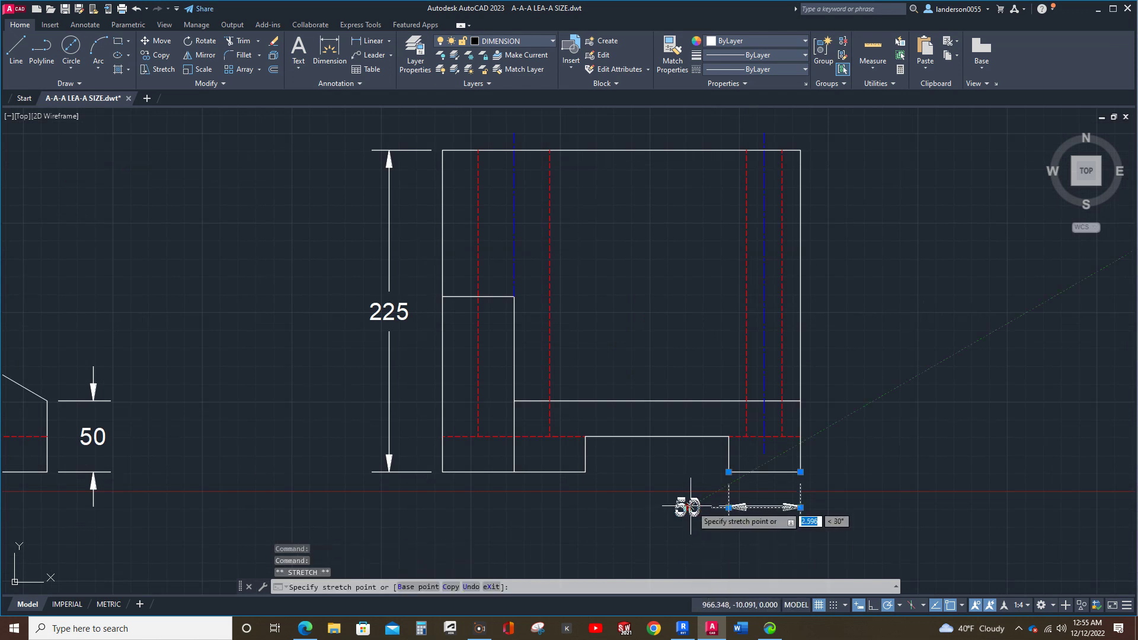
{"action": "right_click", "coordinate": [771, 521]}
{"action": "left_click", "coordinate": [794, 527]}
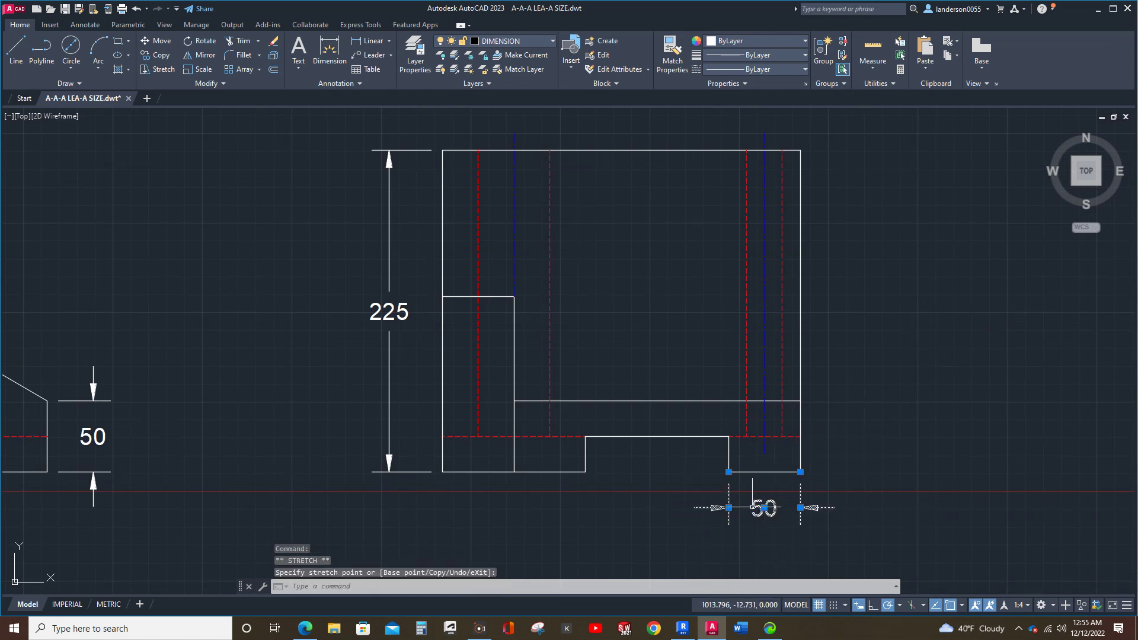
{"action": "key", "text": "Escape"}
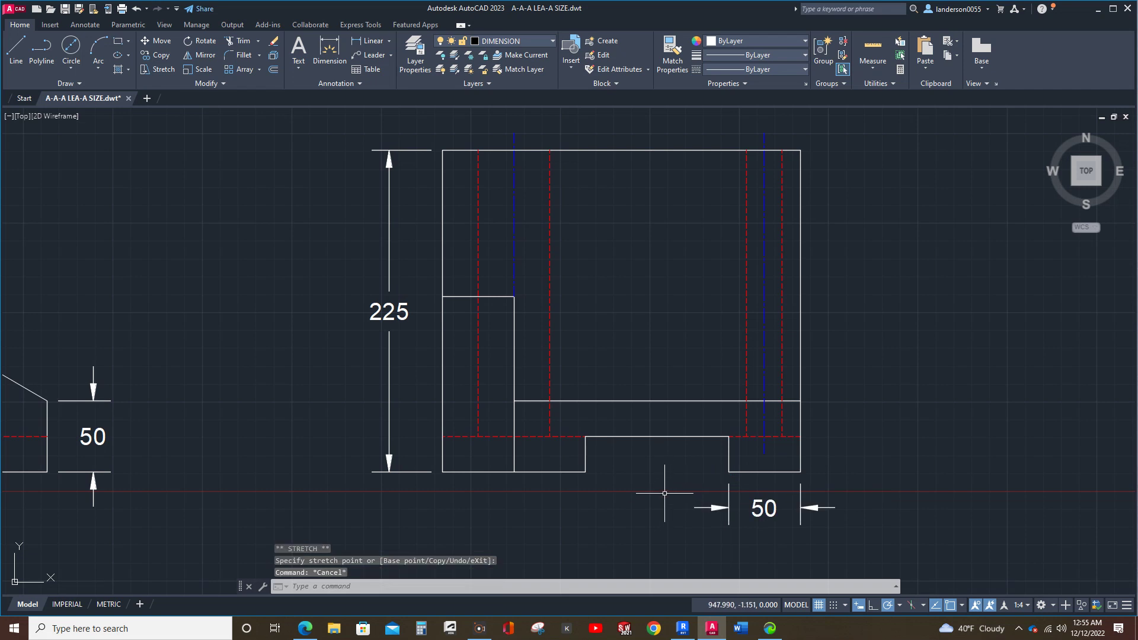
Step: Add a 150 dimension from the right view's bottom-right corner to the notch, below the 50
{"action": "type", "text": "dli"}
{"action": "key", "text": "Return"}
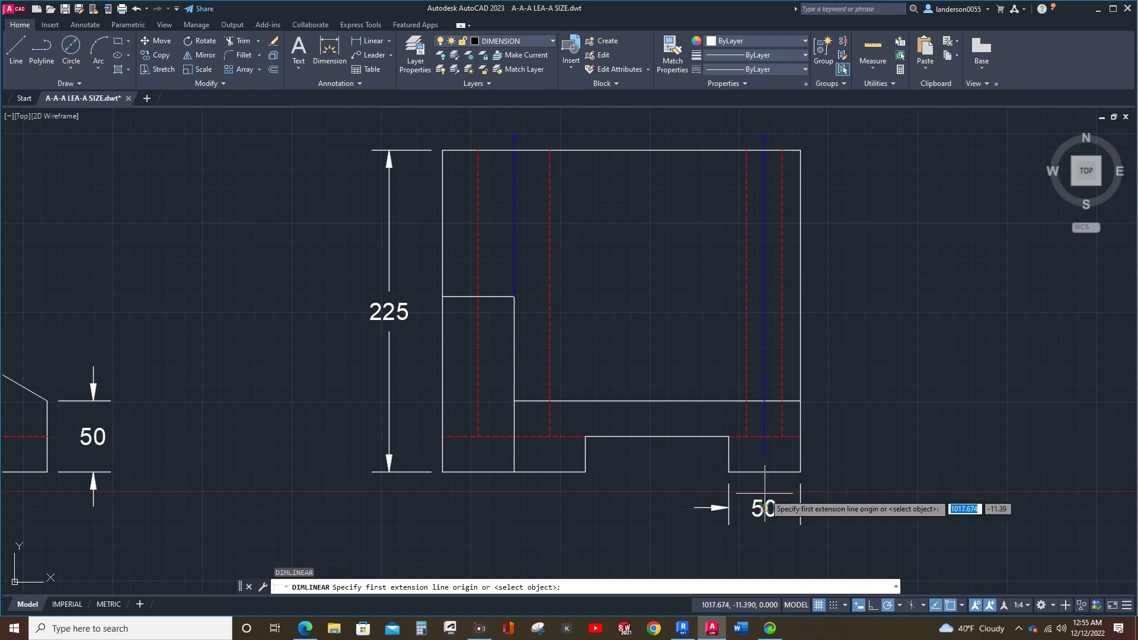
{"action": "left_click", "coordinate": [800, 472]}
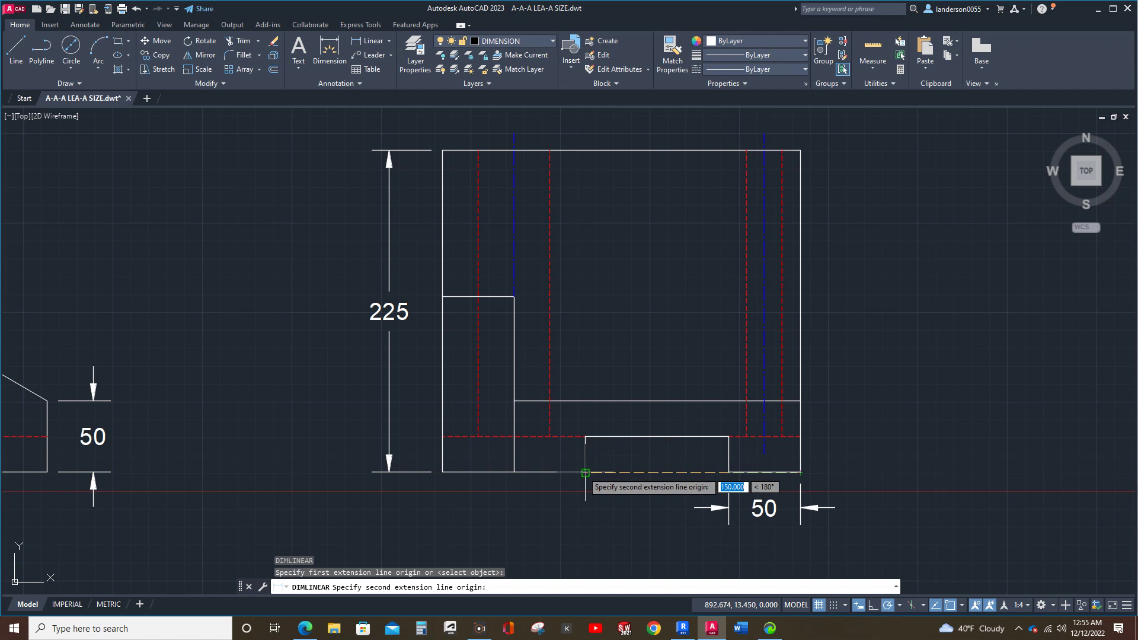
{"action": "left_click", "coordinate": [585, 473]}
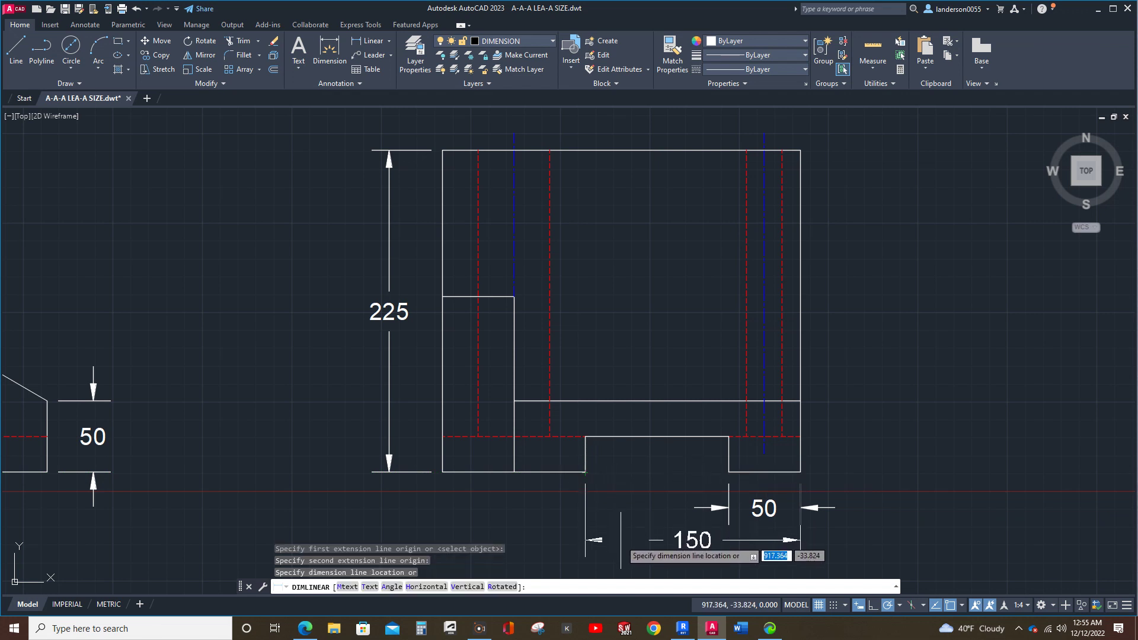
{"action": "left_click", "coordinate": [621, 539]}
{"action": "key", "text": "Escape"}
{"action": "scroll", "coordinate": [637, 466], "scroll_direction": "down", "scroll_amount": 2}
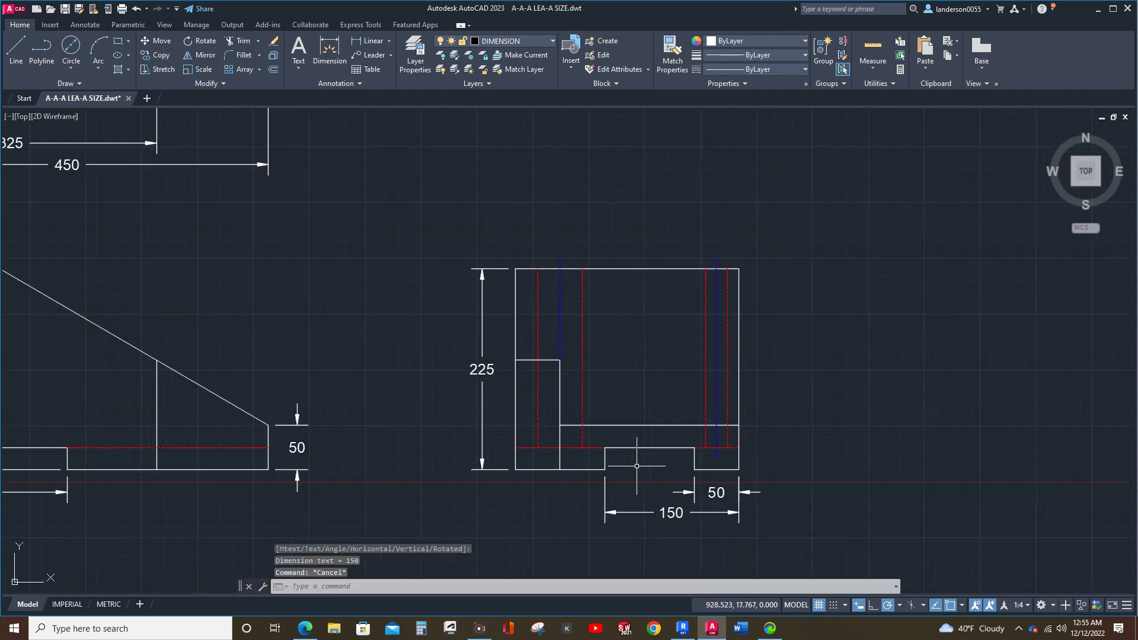
{"action": "scroll", "coordinate": [637, 466], "scroll_direction": "down", "scroll_amount": 2}
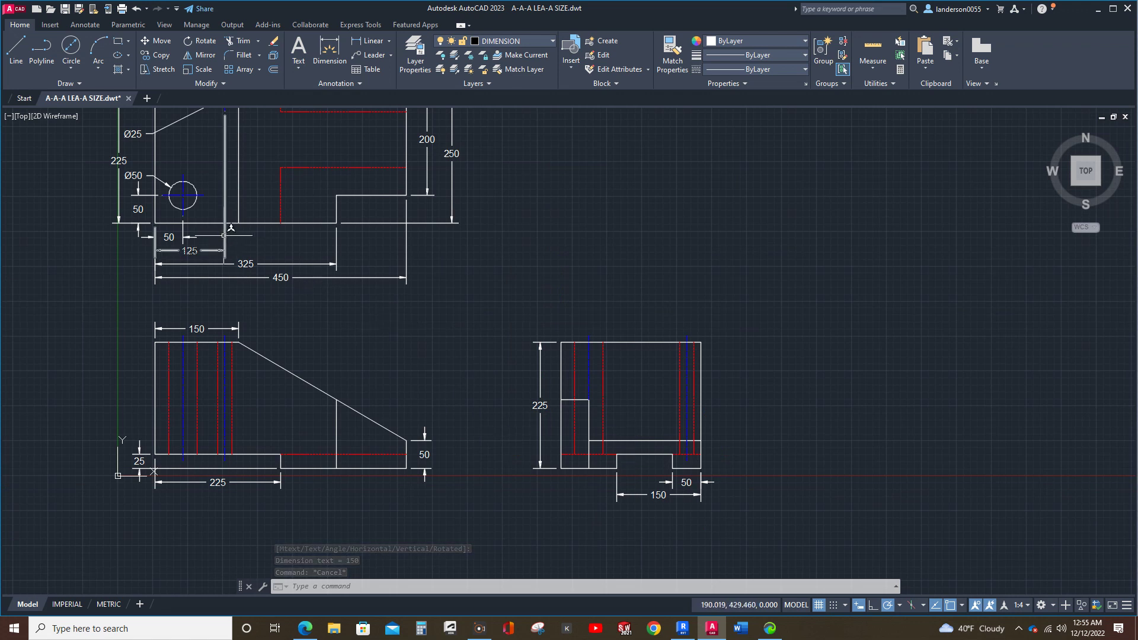
{"action": "mouse_move", "coordinate": [225, 235]}
{"action": "middle_mouse_down"}
{"action": "mouse_move", "coordinate": [279, 361]}
{"action": "mouse_move", "coordinate": [269, 363]}
{"action": "middle_mouse_up"}
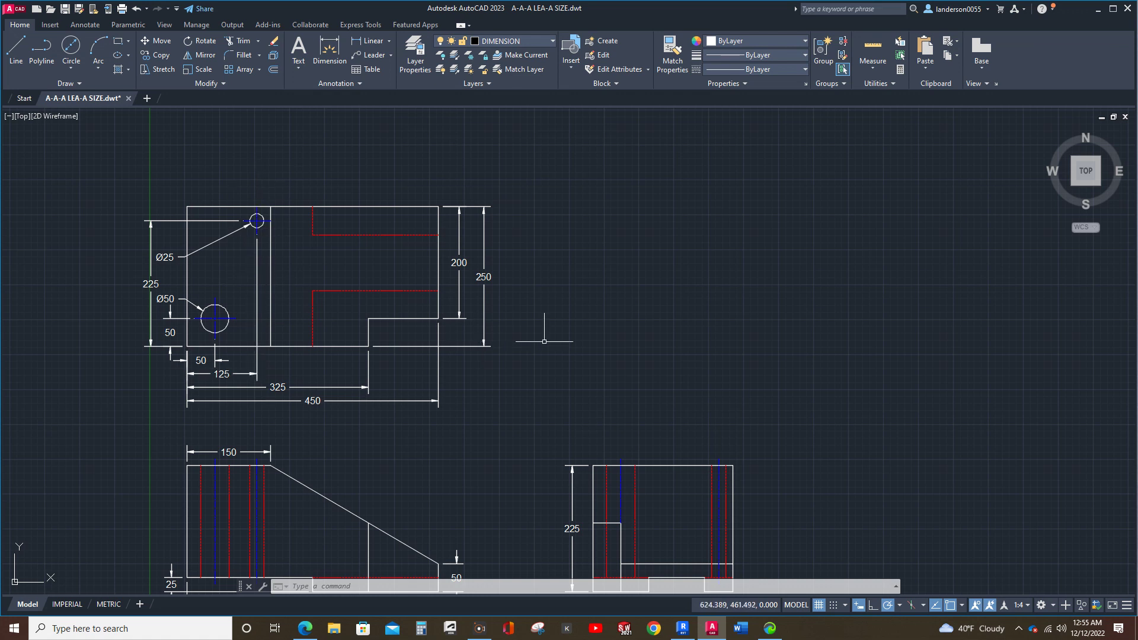
{"action": "key", "text": "Escape"}
{"action": "key", "text": "Escape"}
{"action": "middle_click_drag", "start_coordinate": [541, 421], "coordinate": [535, 366]}
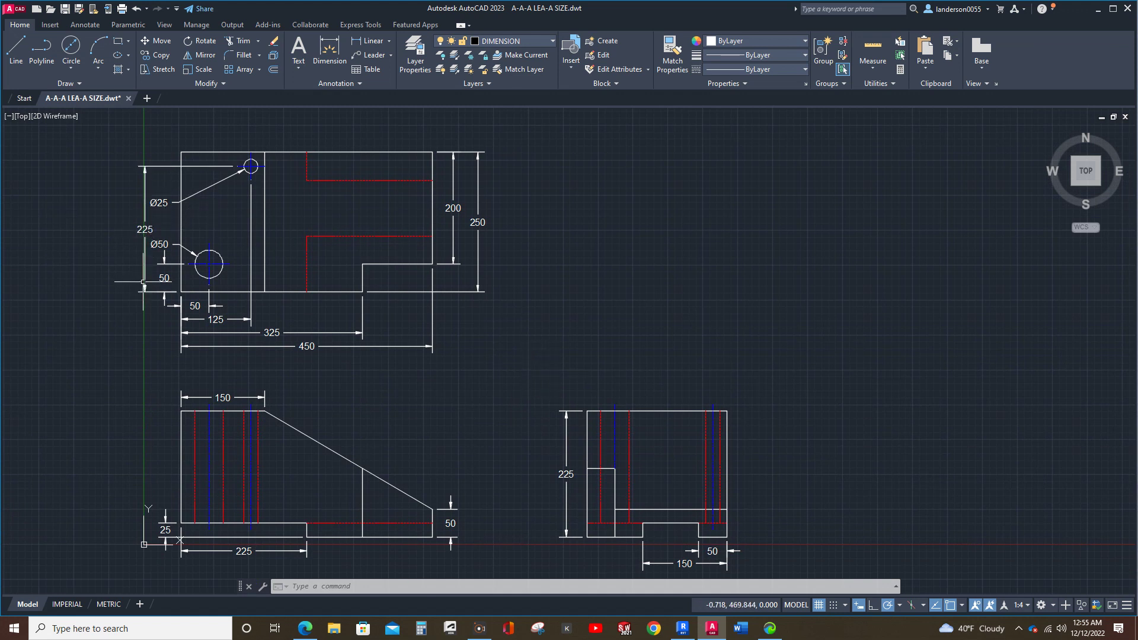
{"action": "left_click", "coordinate": [143, 256]}
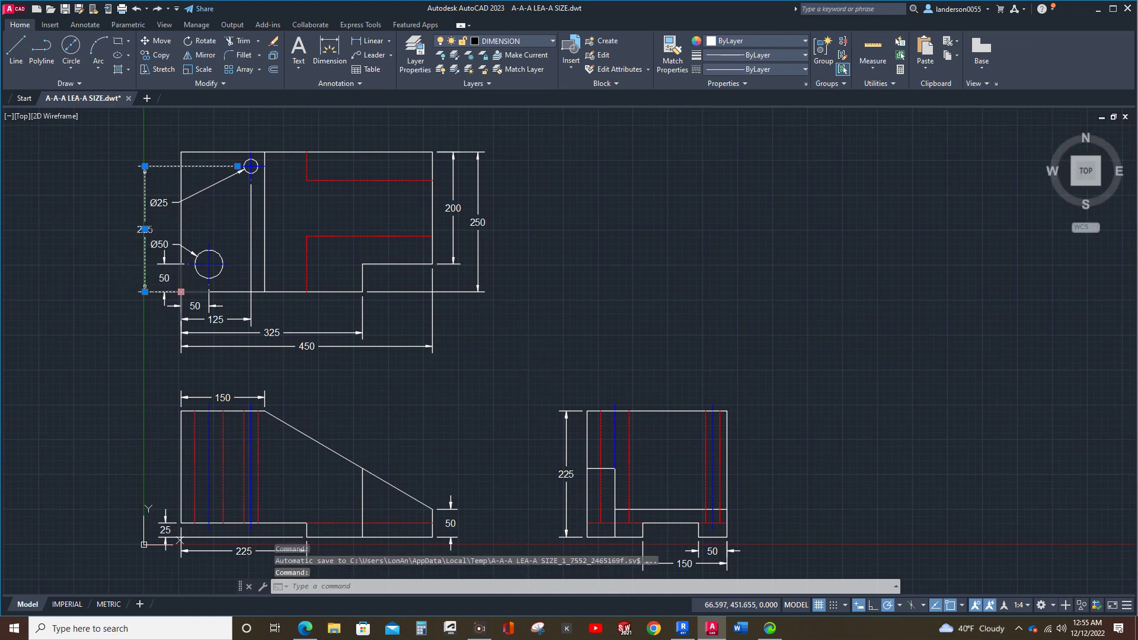
{"action": "left_click", "coordinate": [181, 291]}
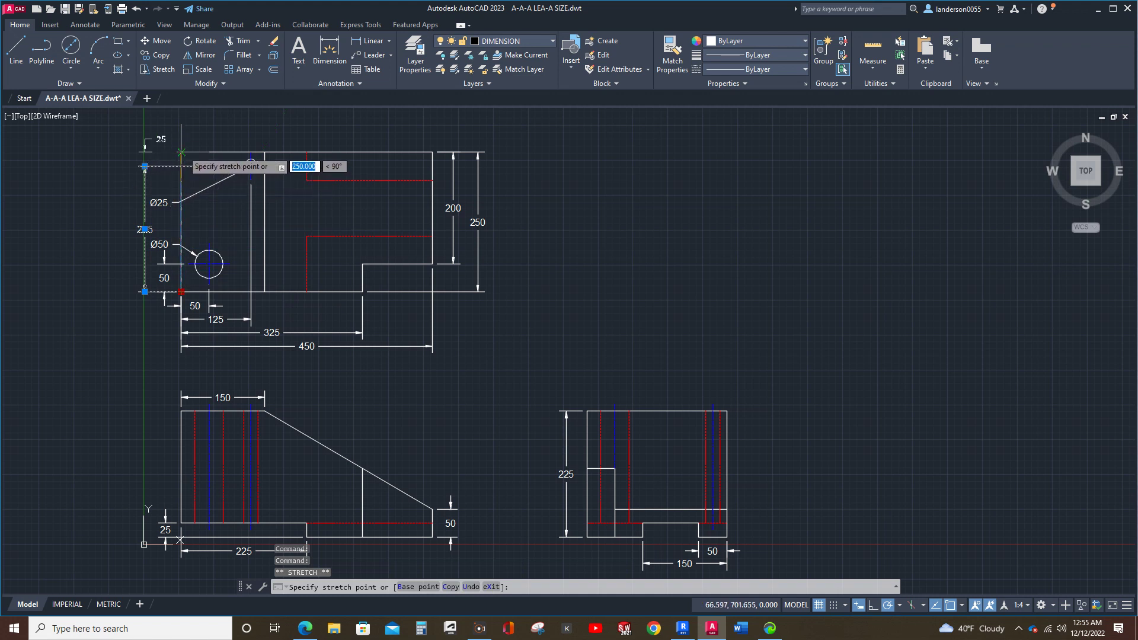
{"action": "left_click", "coordinate": [181, 152]}
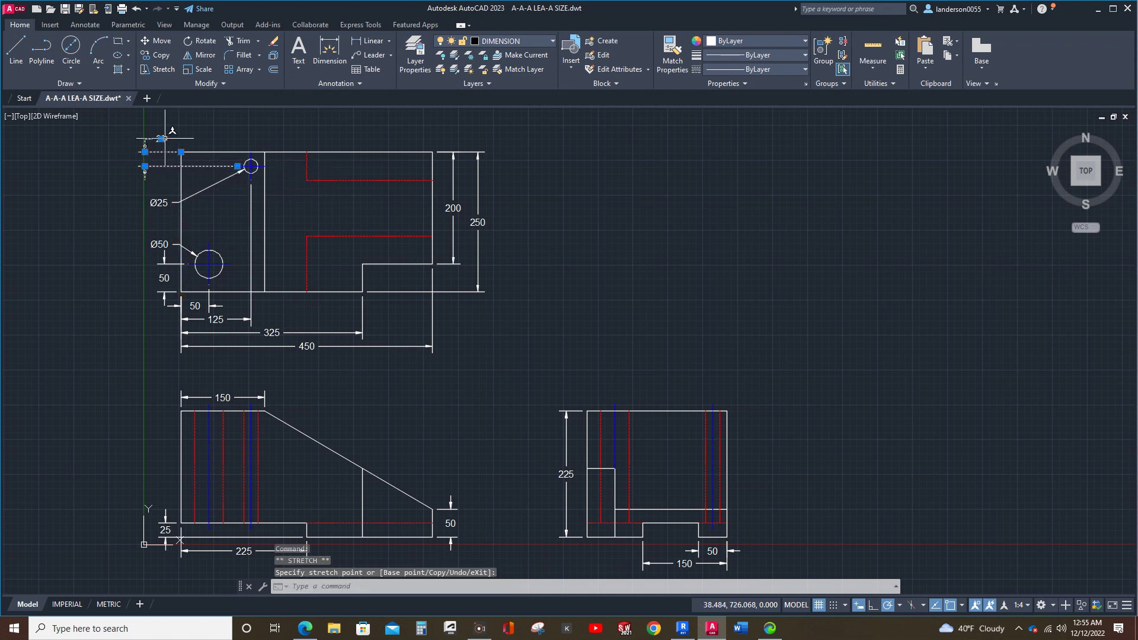
{"action": "left_click", "coordinate": [160, 138]}
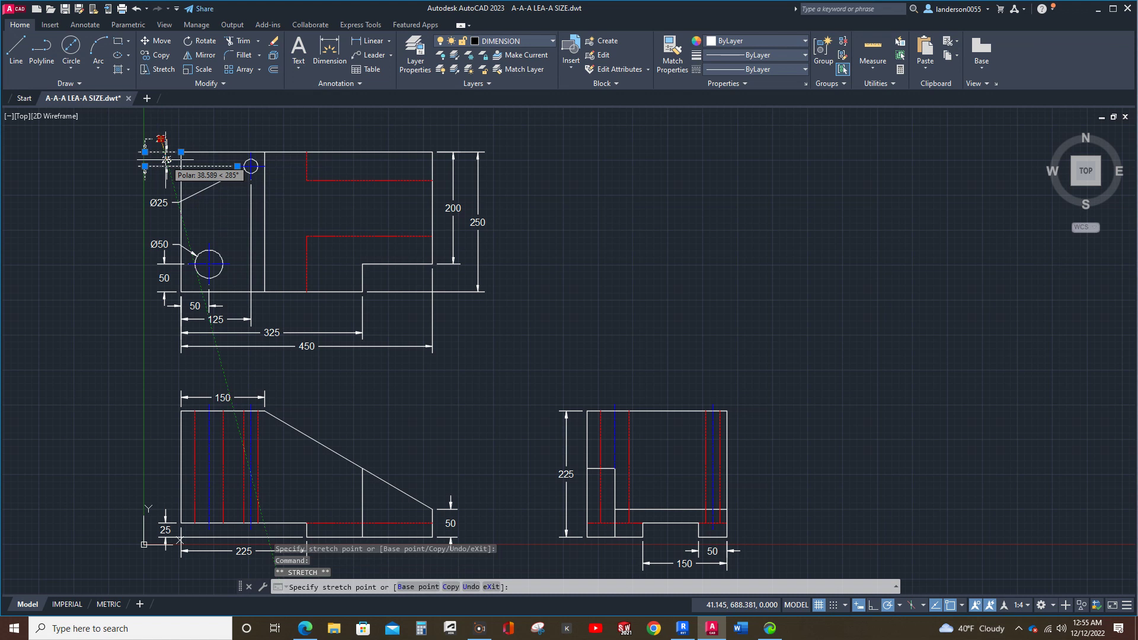
{"action": "left_click", "coordinate": [166, 159]}
{"action": "right_click", "coordinate": [167, 159]}
{"action": "key", "text": "Escape"}
{"action": "key", "text": "Escape"}
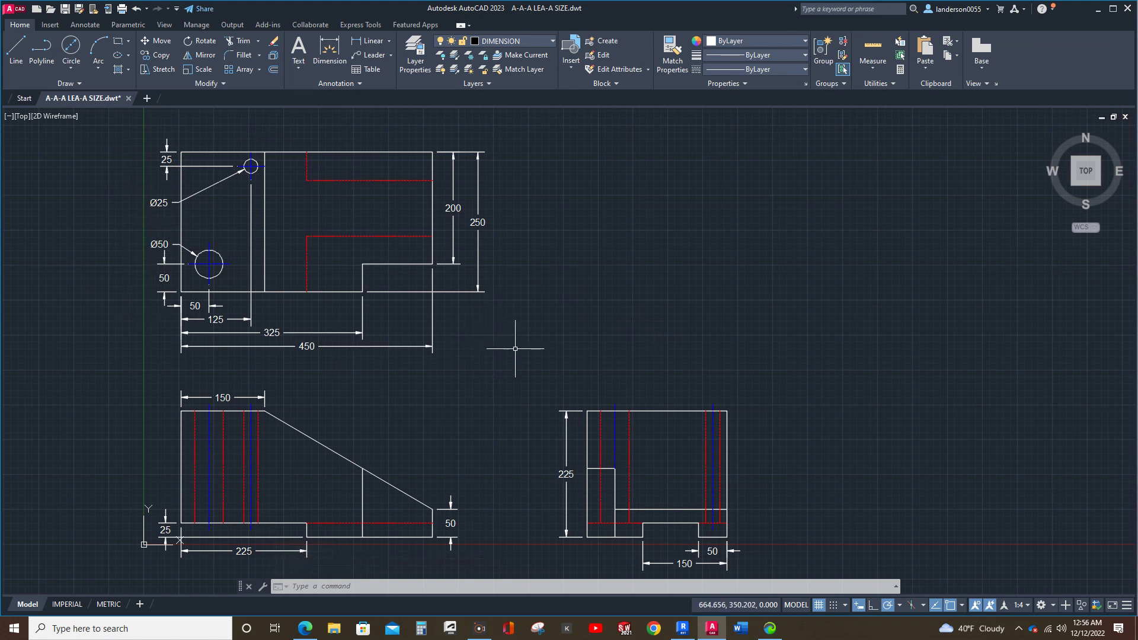
{"action": "middle_click_drag", "start_coordinate": [515, 349], "coordinate": [504, 306]}
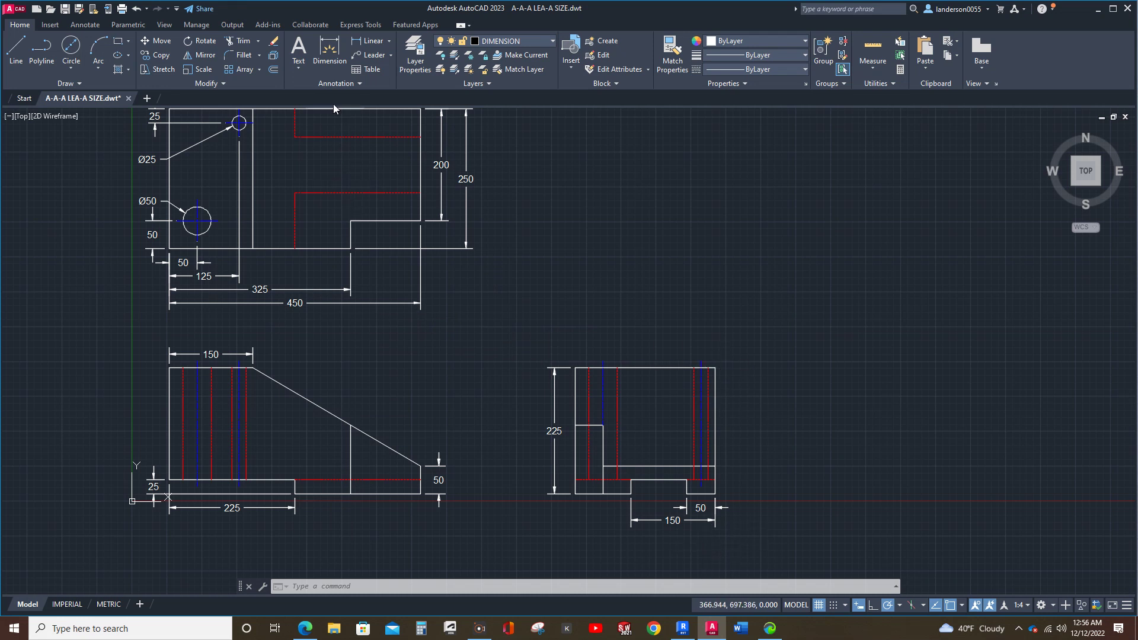
Step: Auto-space the 150 dimension from the 50 base dimension under the right-side view
{"action": "left_click", "coordinate": [86, 25]}
{"action": "left_click", "coordinate": [363, 43]}
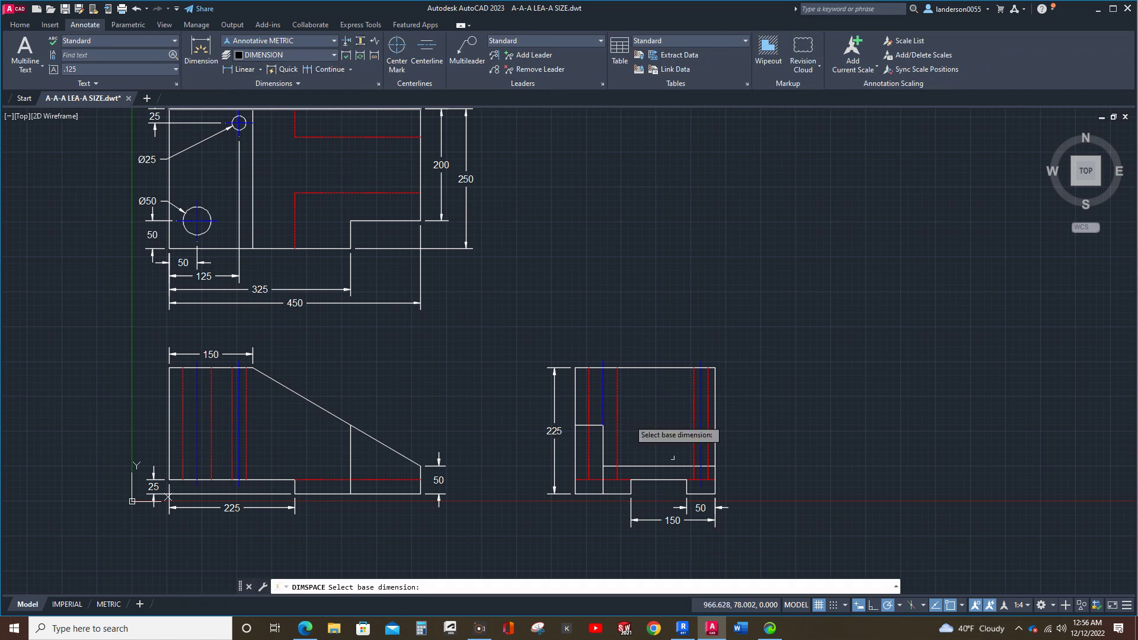
{"action": "left_click", "coordinate": [717, 509]}
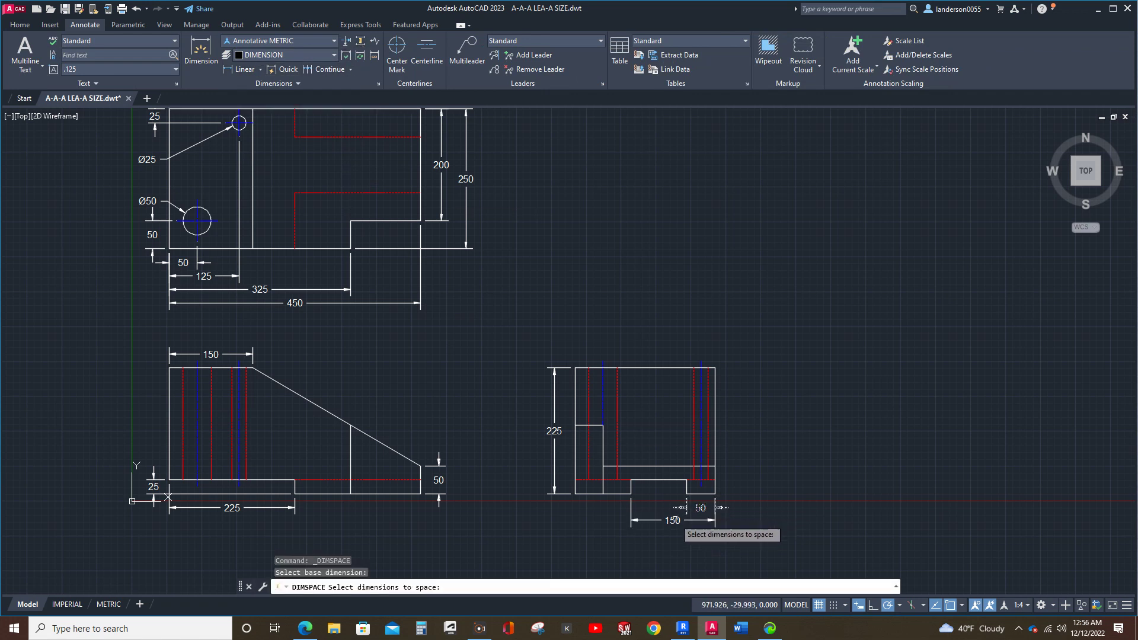
{"action": "left_click", "coordinate": [682, 520]}
{"action": "key", "text": "Return"}
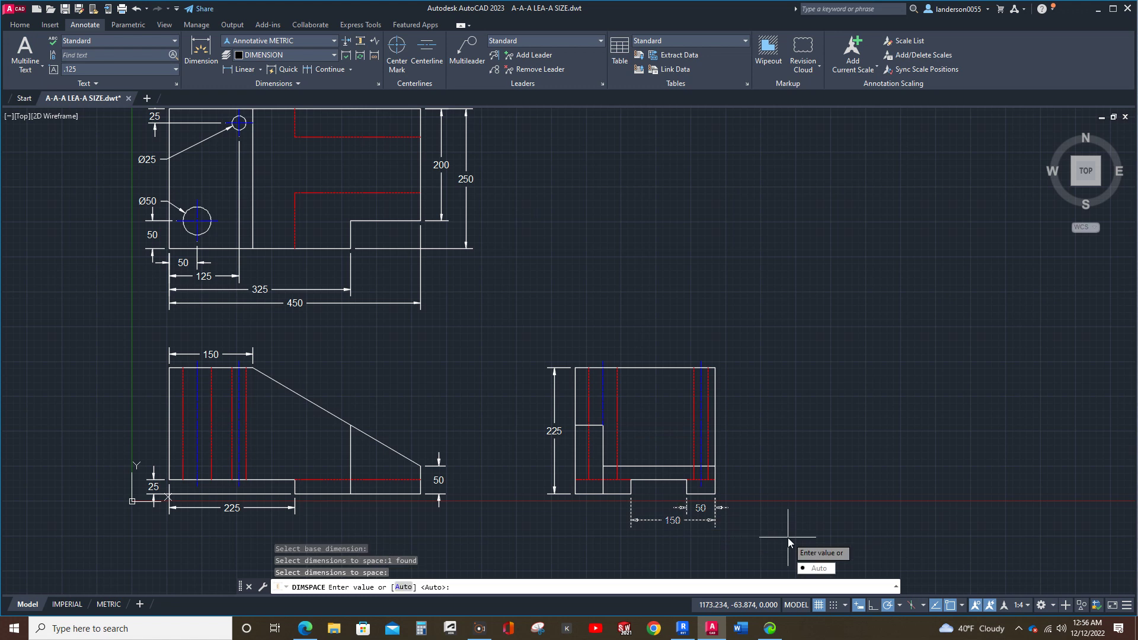
{"action": "key", "text": "Return"}
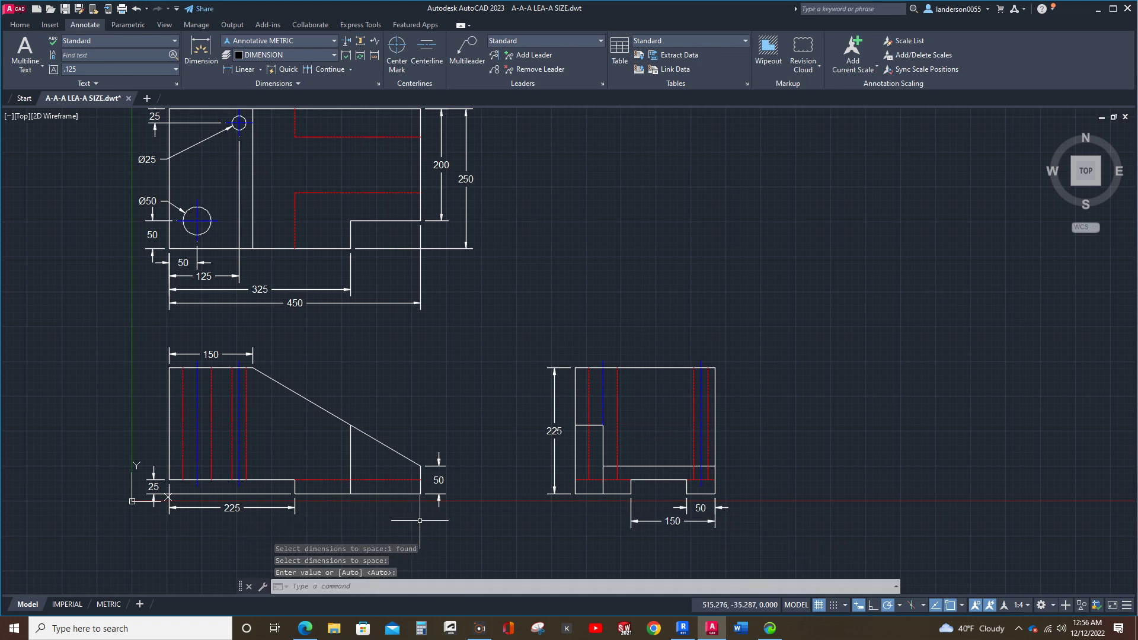
{"action": "key", "text": "Escape"}
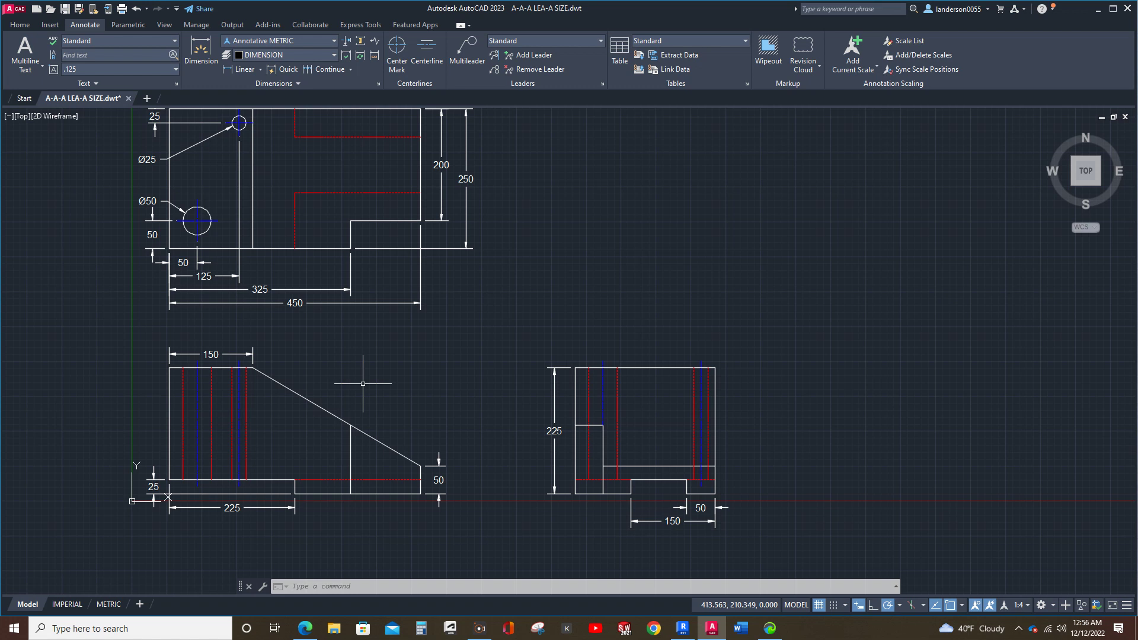
{"action": "scroll", "coordinate": [366, 382], "scroll_direction": "down", "scroll_amount": 2}
{"action": "middle_click_drag", "start_coordinate": [351, 384], "coordinate": [272, 368]}
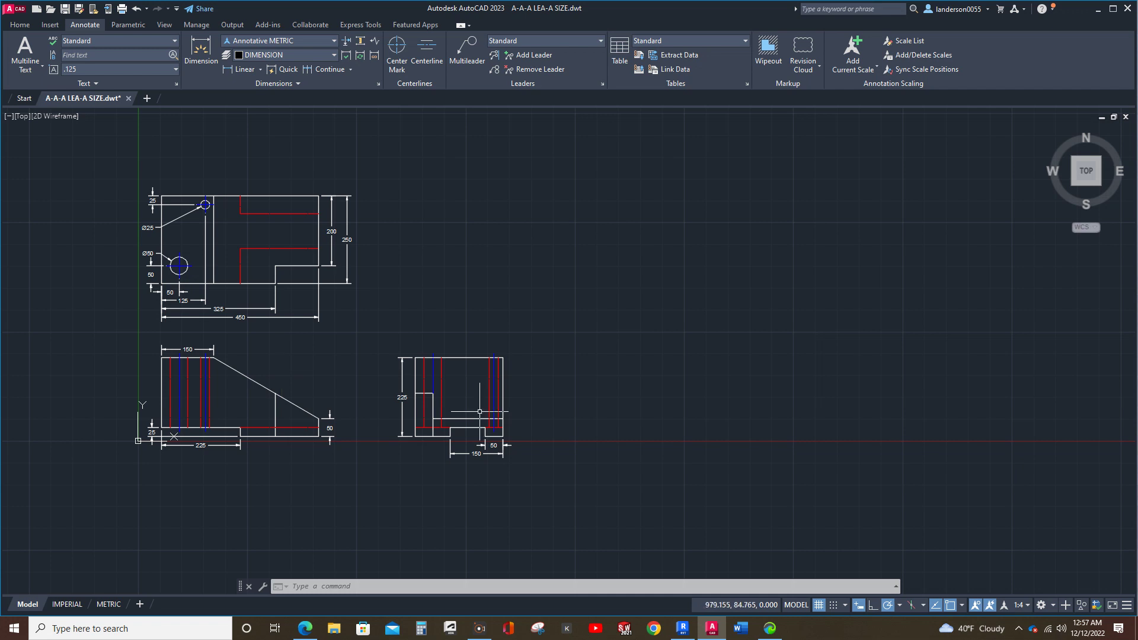
Step: Turn off the View Cube and UCS icon on the METRIC layout, then return to Model
{"action": "left_click", "coordinate": [108, 604]}
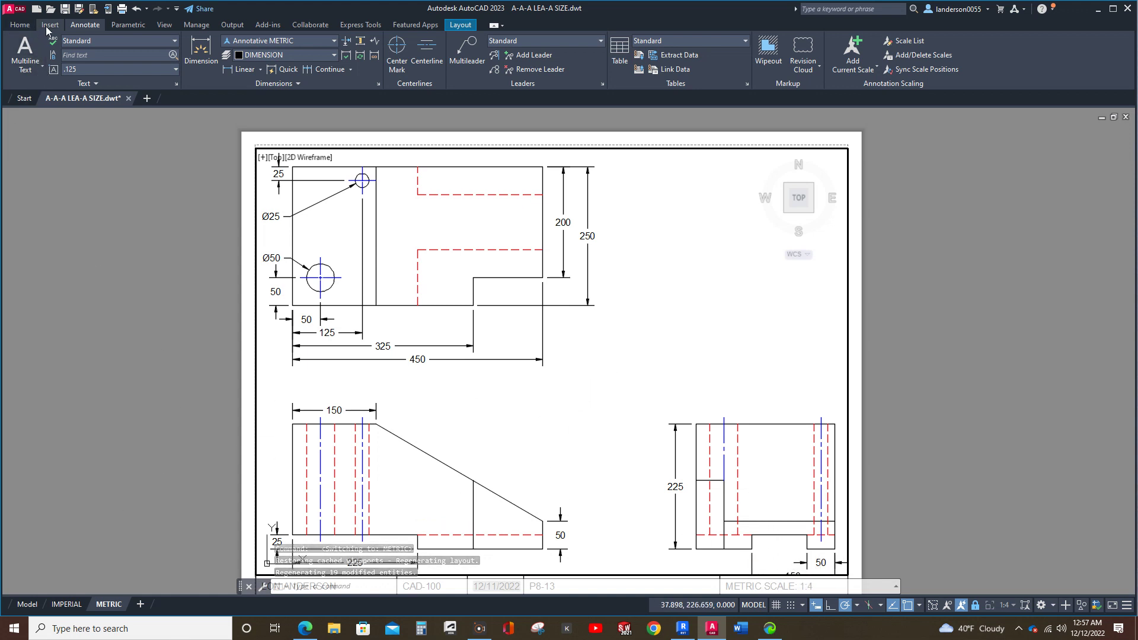
{"action": "left_click", "coordinate": [166, 26]}
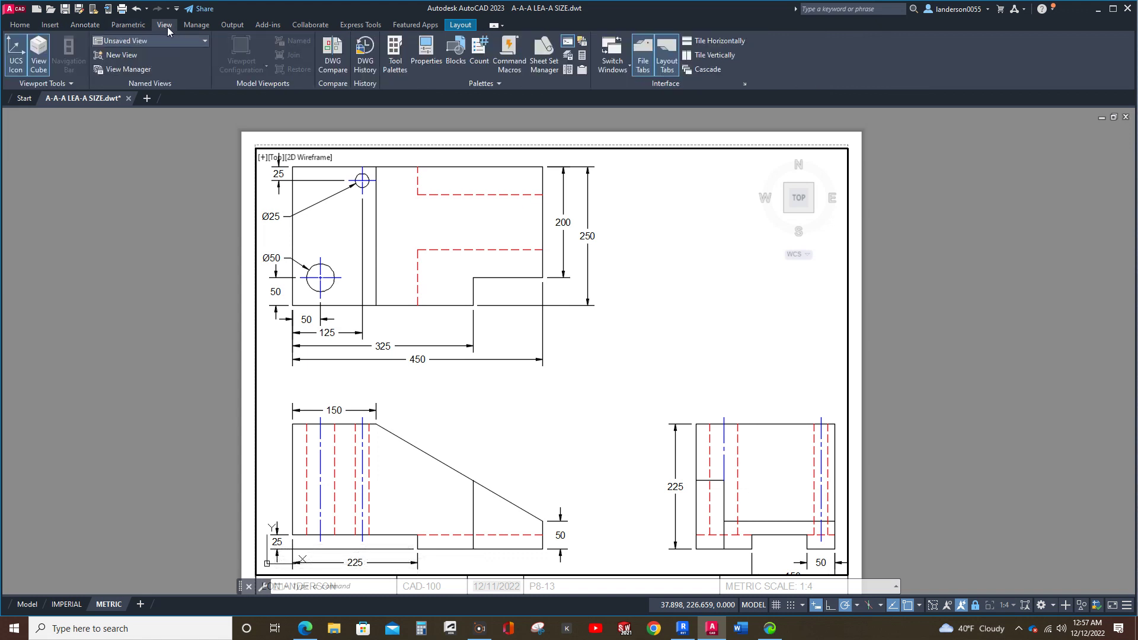
{"action": "left_click", "coordinate": [38, 55]}
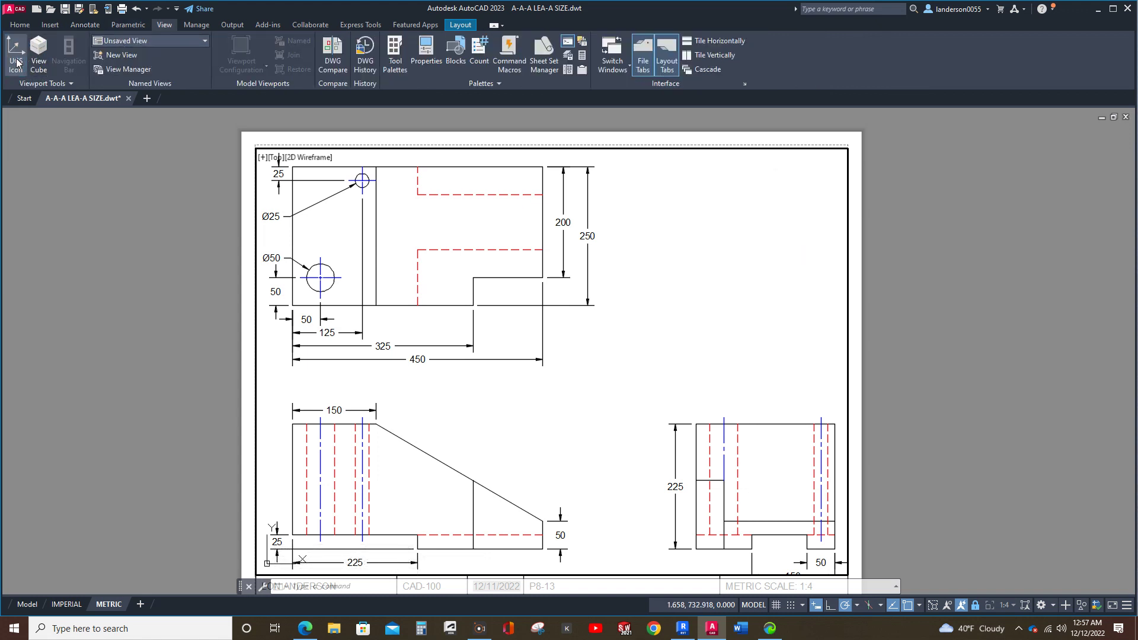
{"action": "left_click", "coordinate": [16, 58]}
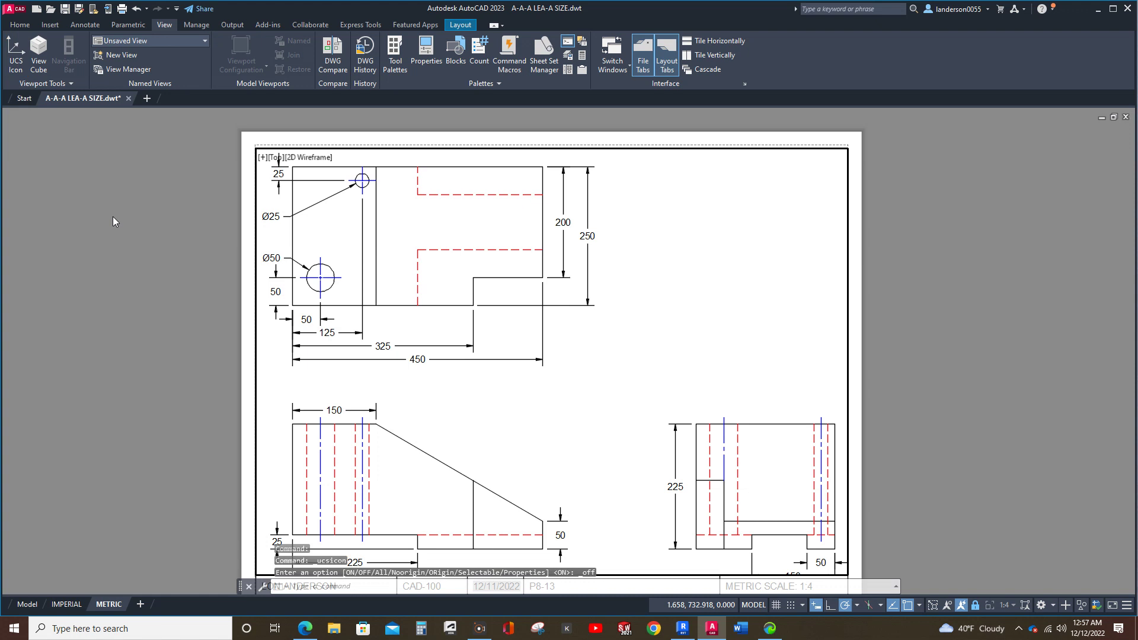
{"action": "key", "text": "Escape"}
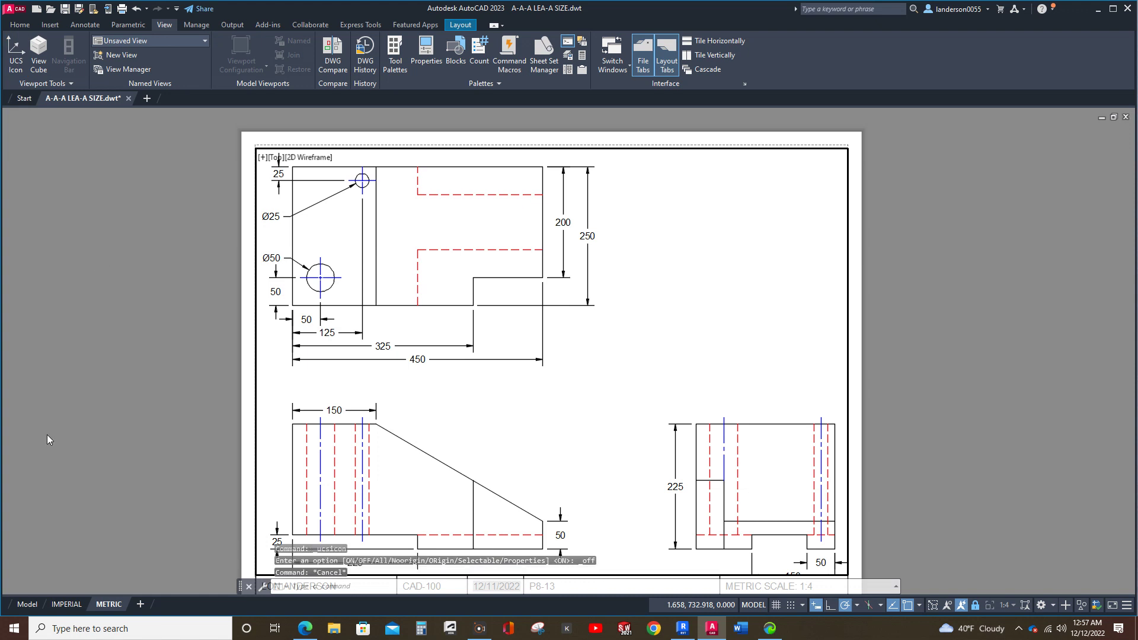
{"action": "left_click", "coordinate": [27, 604]}
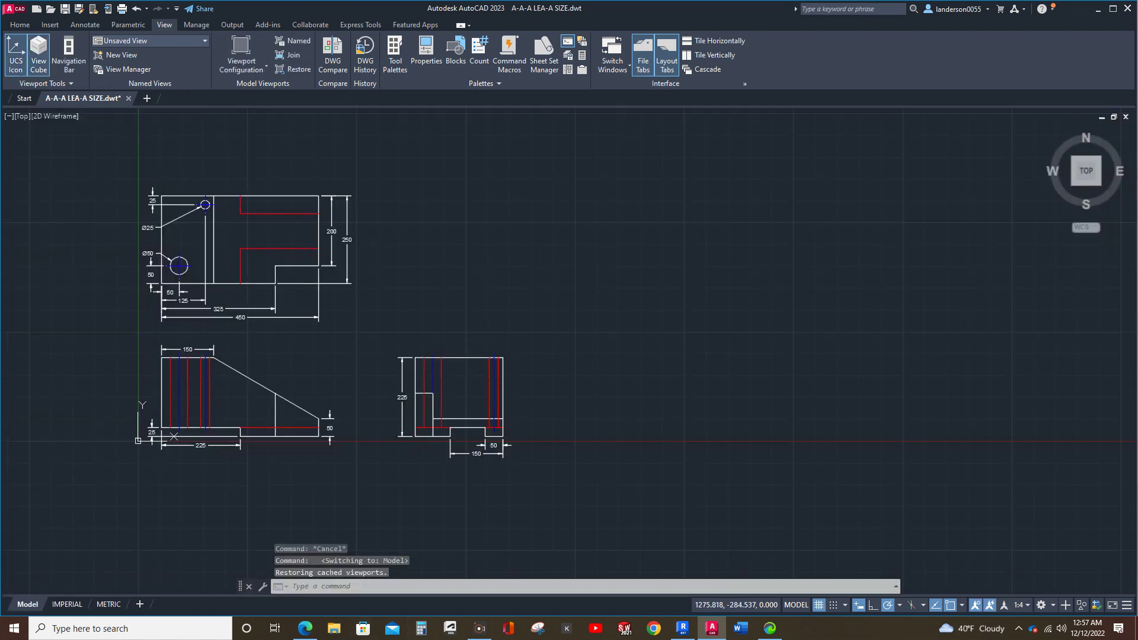
Step: Move the dimensioned front and right-side views up beneath the top view, then display the METRIC layout
{"action": "mouse_move", "coordinate": [555, 471]}
{"action": "left_mouse_down"}
{"action": "mouse_move", "coordinate": [132, 467]}
{"action": "mouse_move", "coordinate": [119, 435]}
{"action": "mouse_move", "coordinate": [156, 344]}
{"action": "mouse_move", "coordinate": [310, 359]}
{"action": "mouse_move", "coordinate": [407, 340]}
{"action": "mouse_move", "coordinate": [546, 353]}
{"action": "left_mouse_up"}
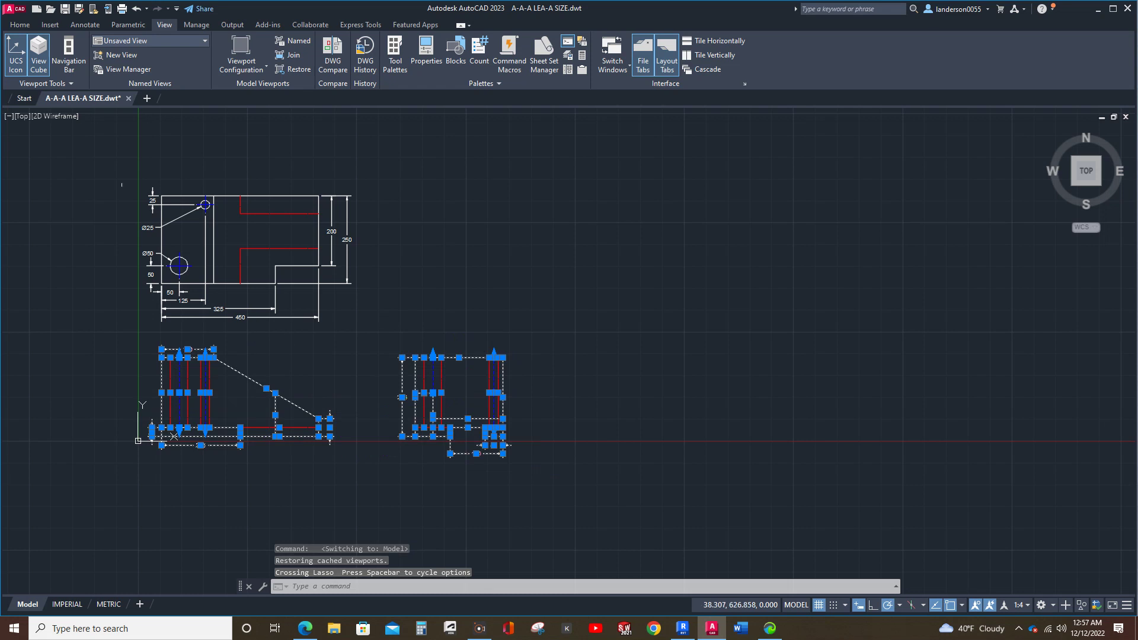
{"action": "left_click", "coordinate": [20, 25]}
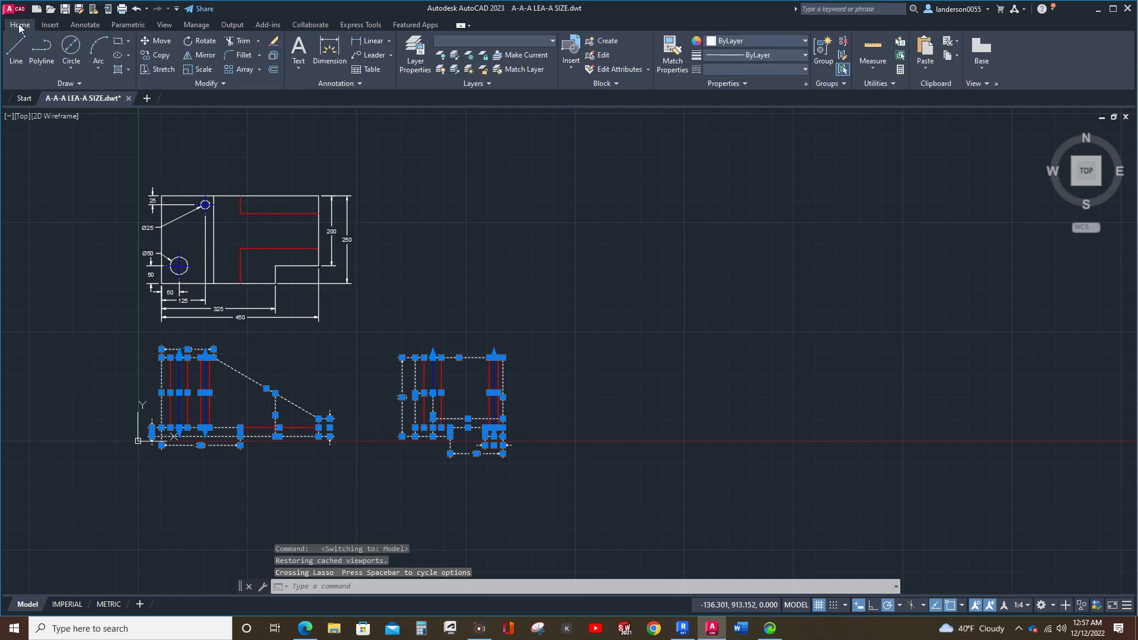
{"action": "left_click", "coordinate": [157, 41]}
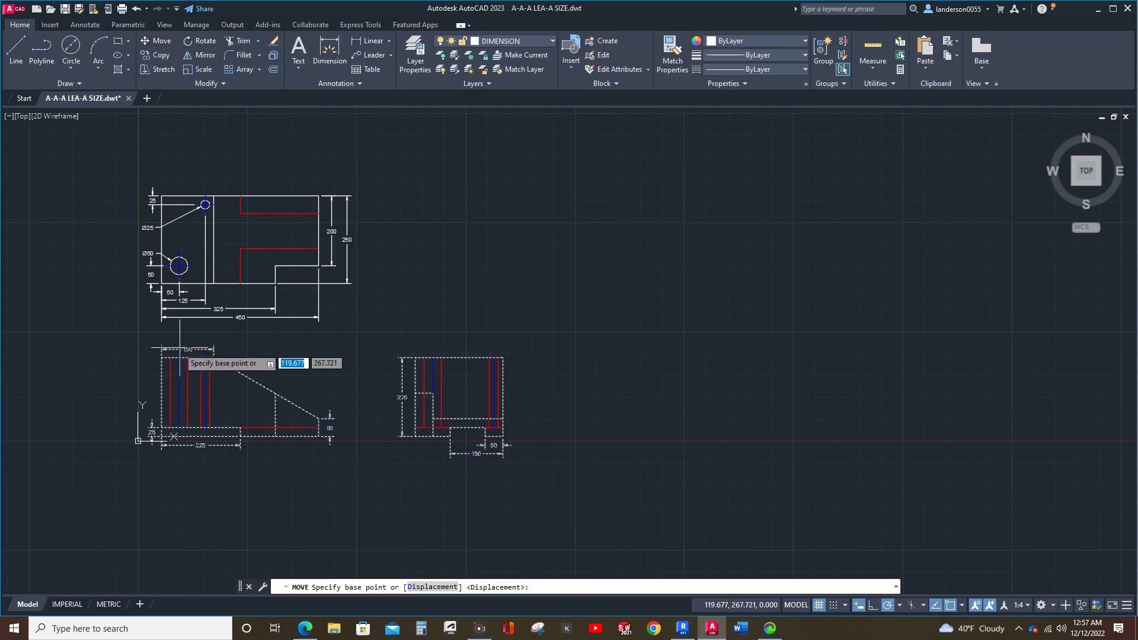
{"action": "left_click", "coordinate": [162, 345]}
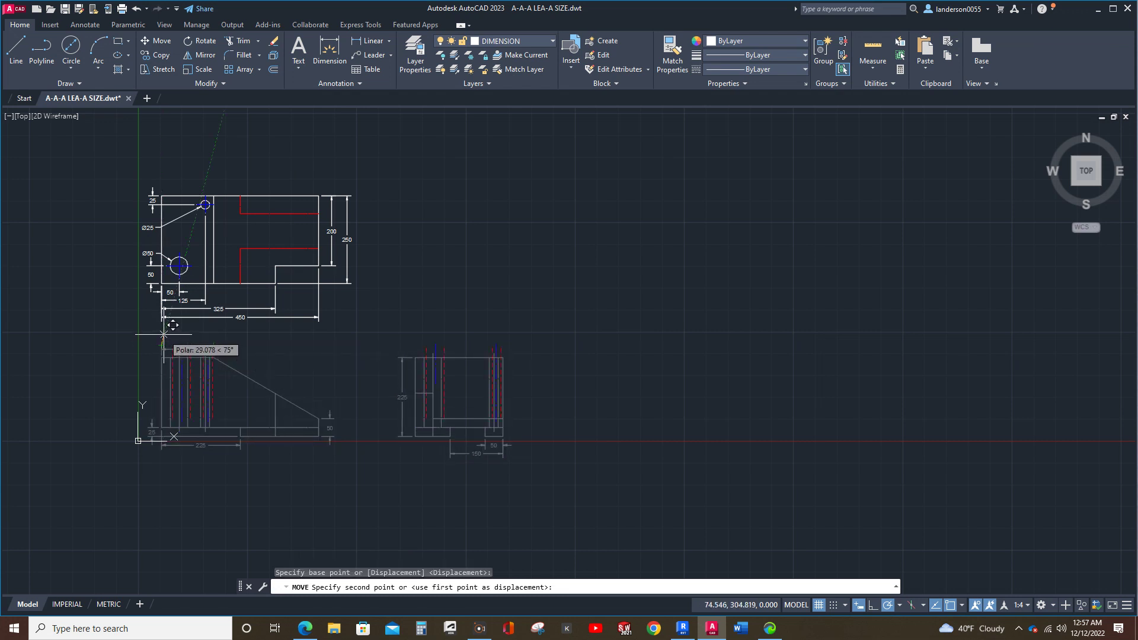
{"action": "left_click", "coordinate": [161, 330]}
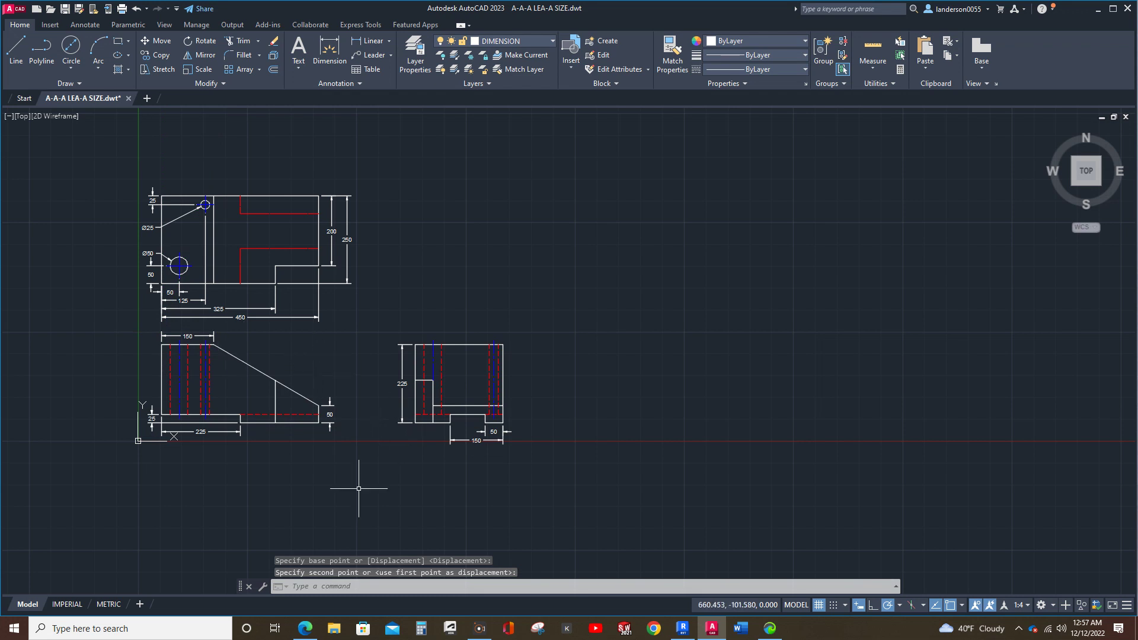
{"action": "left_click", "coordinate": [106, 604]}
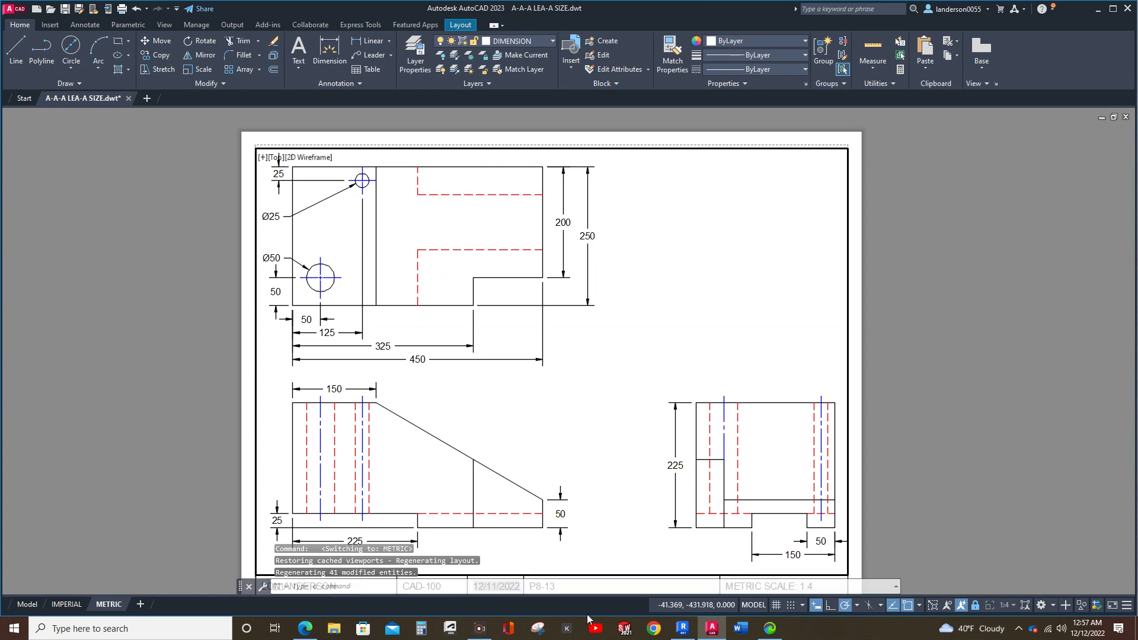
Step: Exit the METRIC viewport into paper space and pan the sheet to bring the title block into view
{"action": "key", "text": "Escape"}
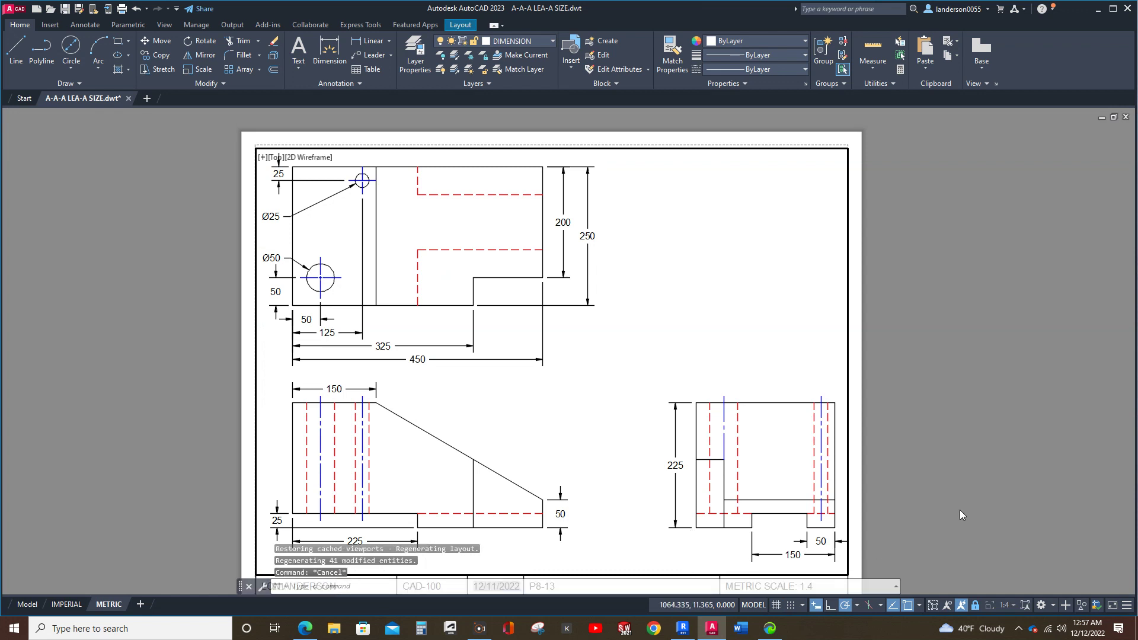
{"action": "key", "text": "Escape"}
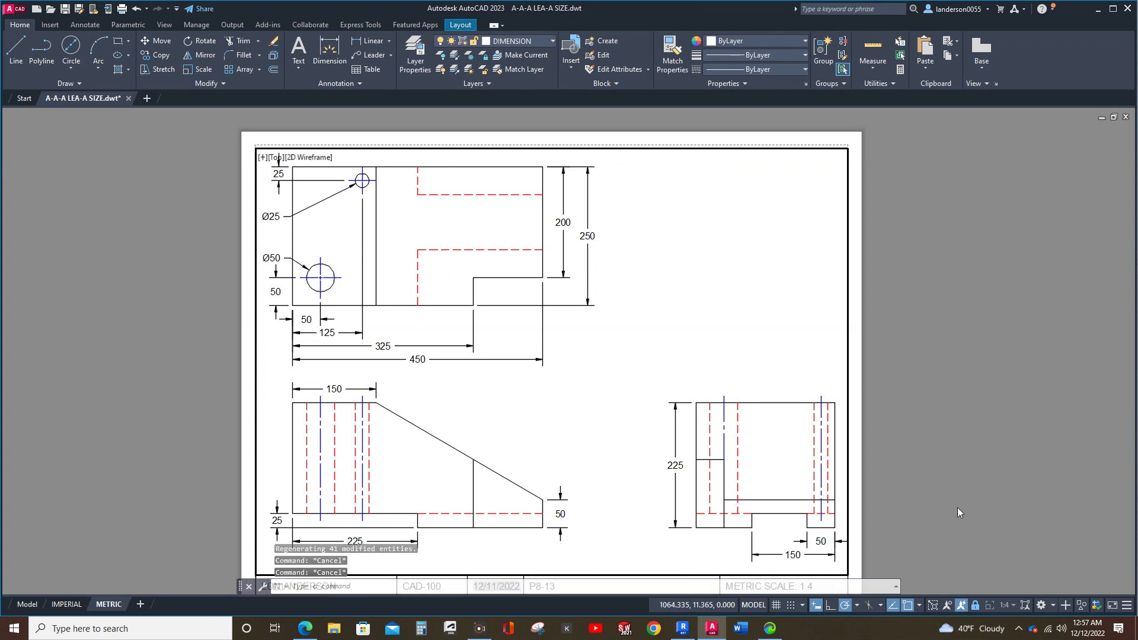
{"action": "double_click", "coordinate": [929, 497]}
{"action": "middle_click_drag", "start_coordinate": [929, 497], "coordinate": [939, 475]}
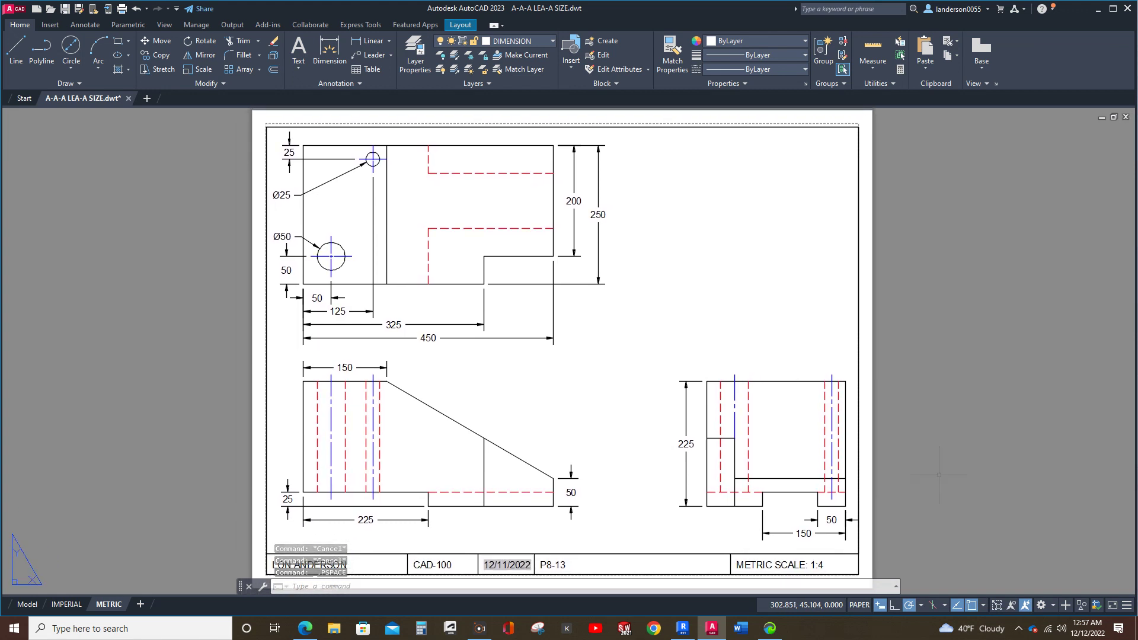